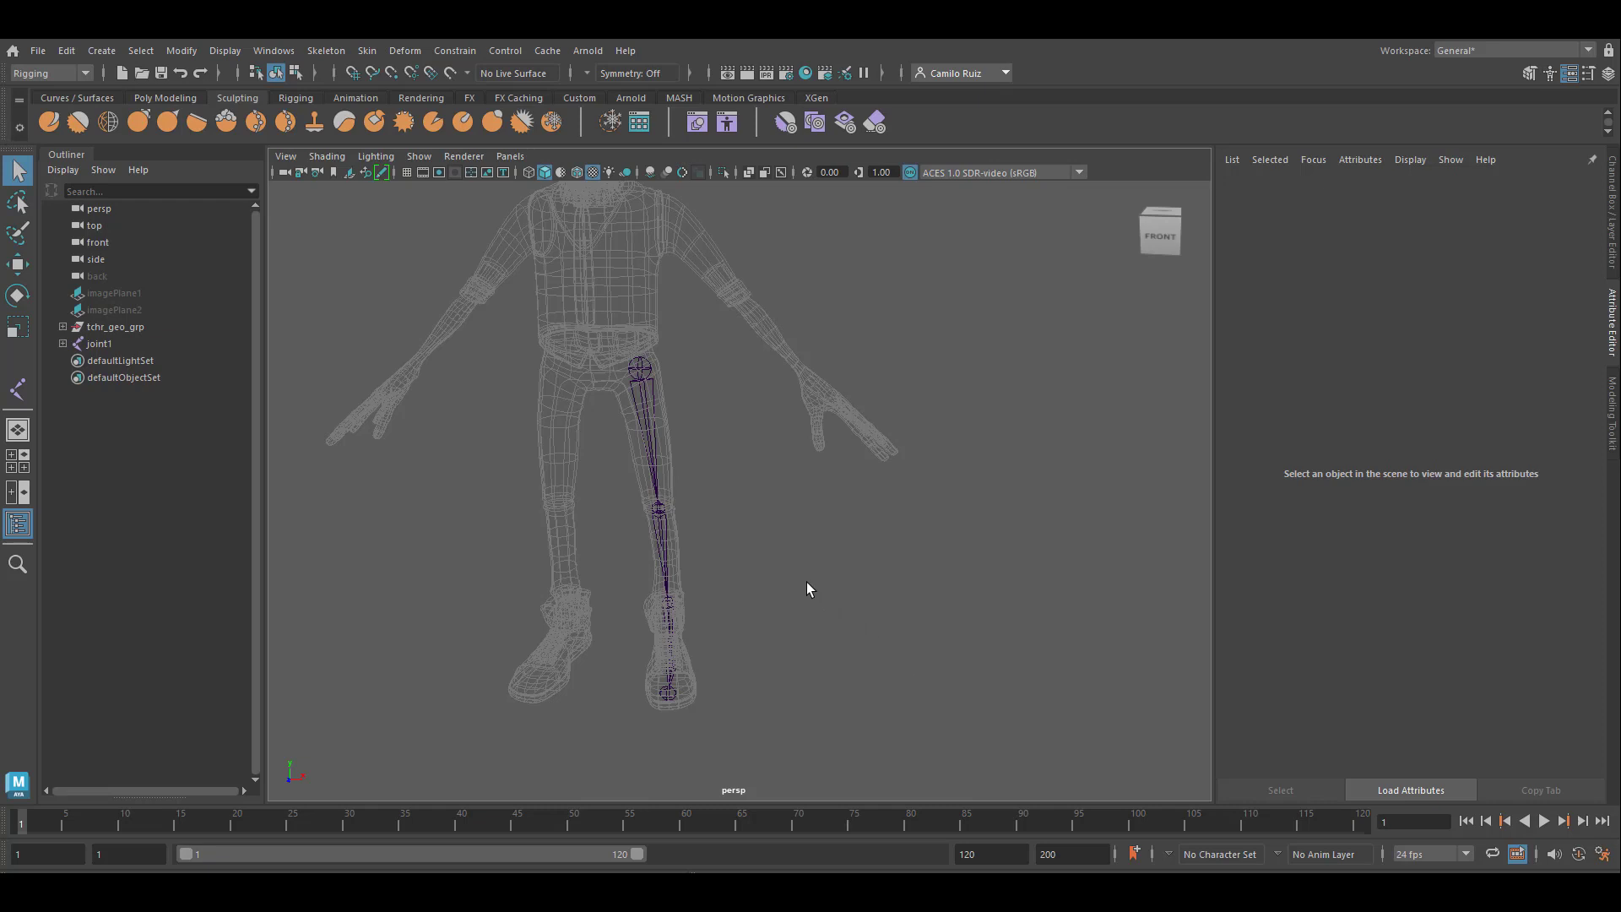
Examine the axis orientation of the ankle, ball and toe joints inside the character's foot
{"action": "right_click_drag", "start_coordinate": [808, 589], "coordinate": [920, 596], "text": "alt"}
{"action": "left_click_drag", "start_coordinate": [920, 596], "coordinate": [855, 454], "text": "alt"}
{"action": "left_click", "coordinate": [852, 450]}
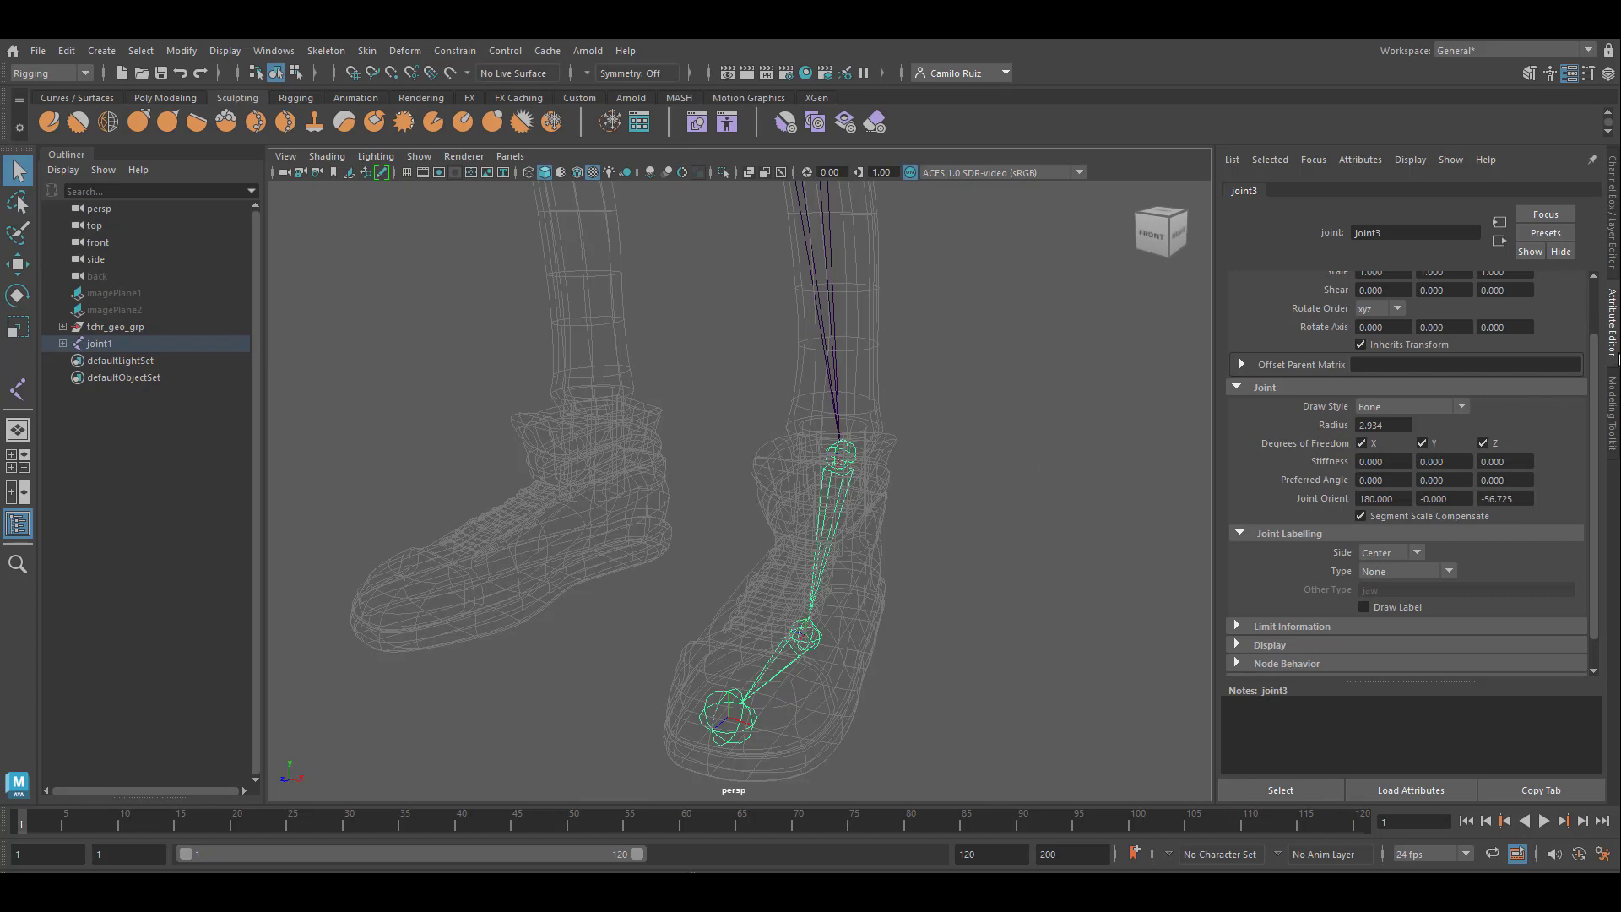
{"action": "left_click", "coordinate": [1616, 330]}
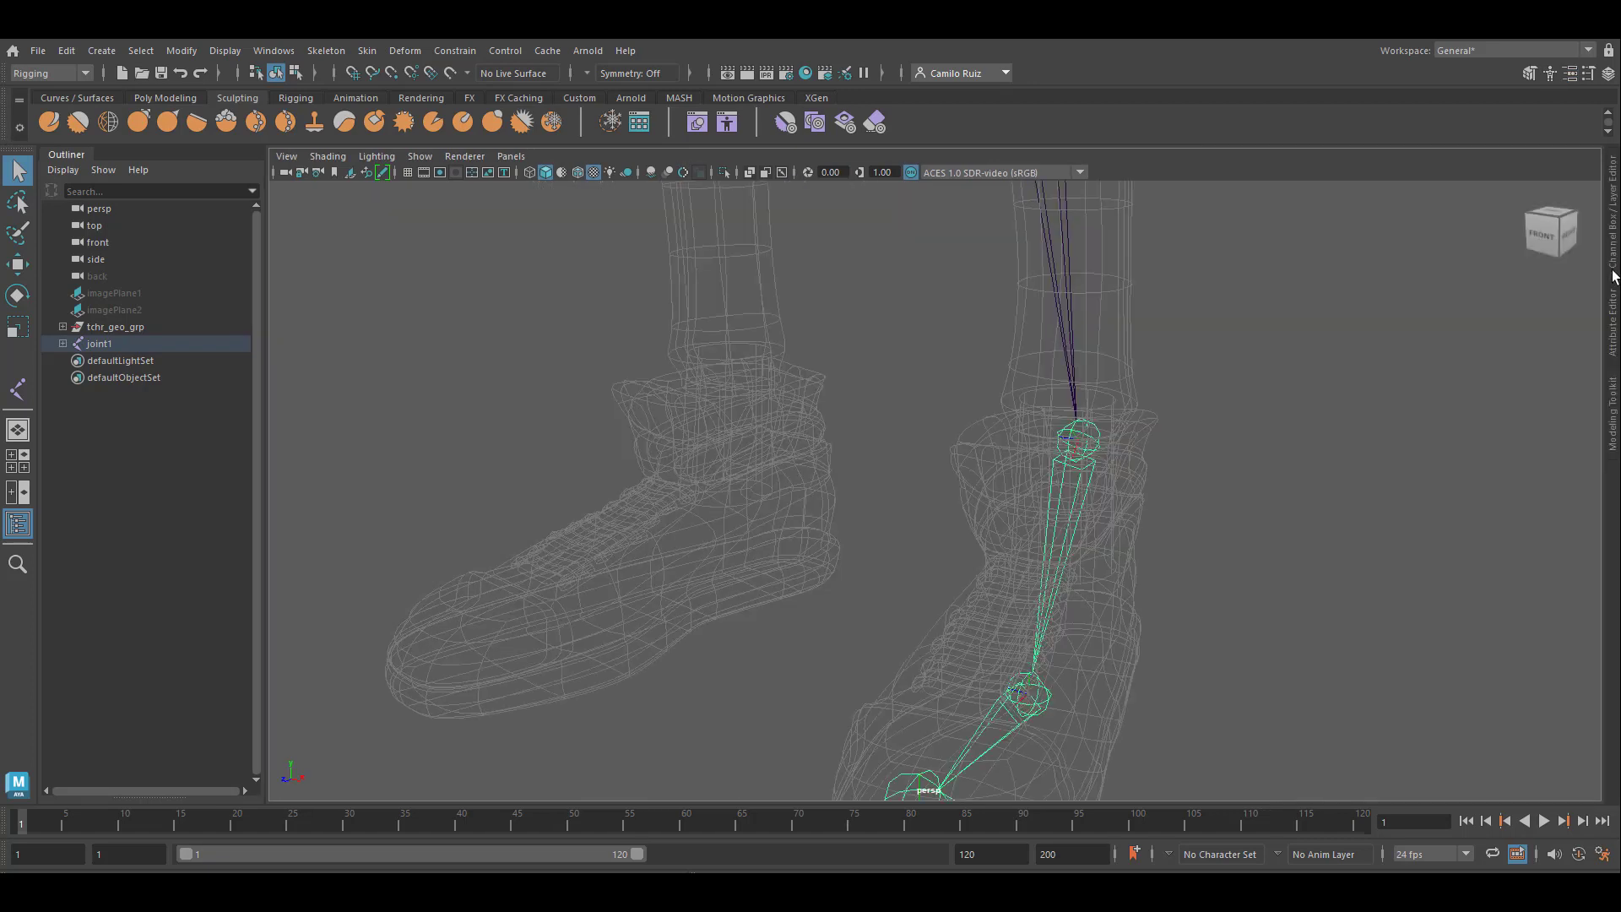
{"action": "left_click", "coordinate": [1615, 240]}
{"action": "left_click", "coordinate": [1615, 346]}
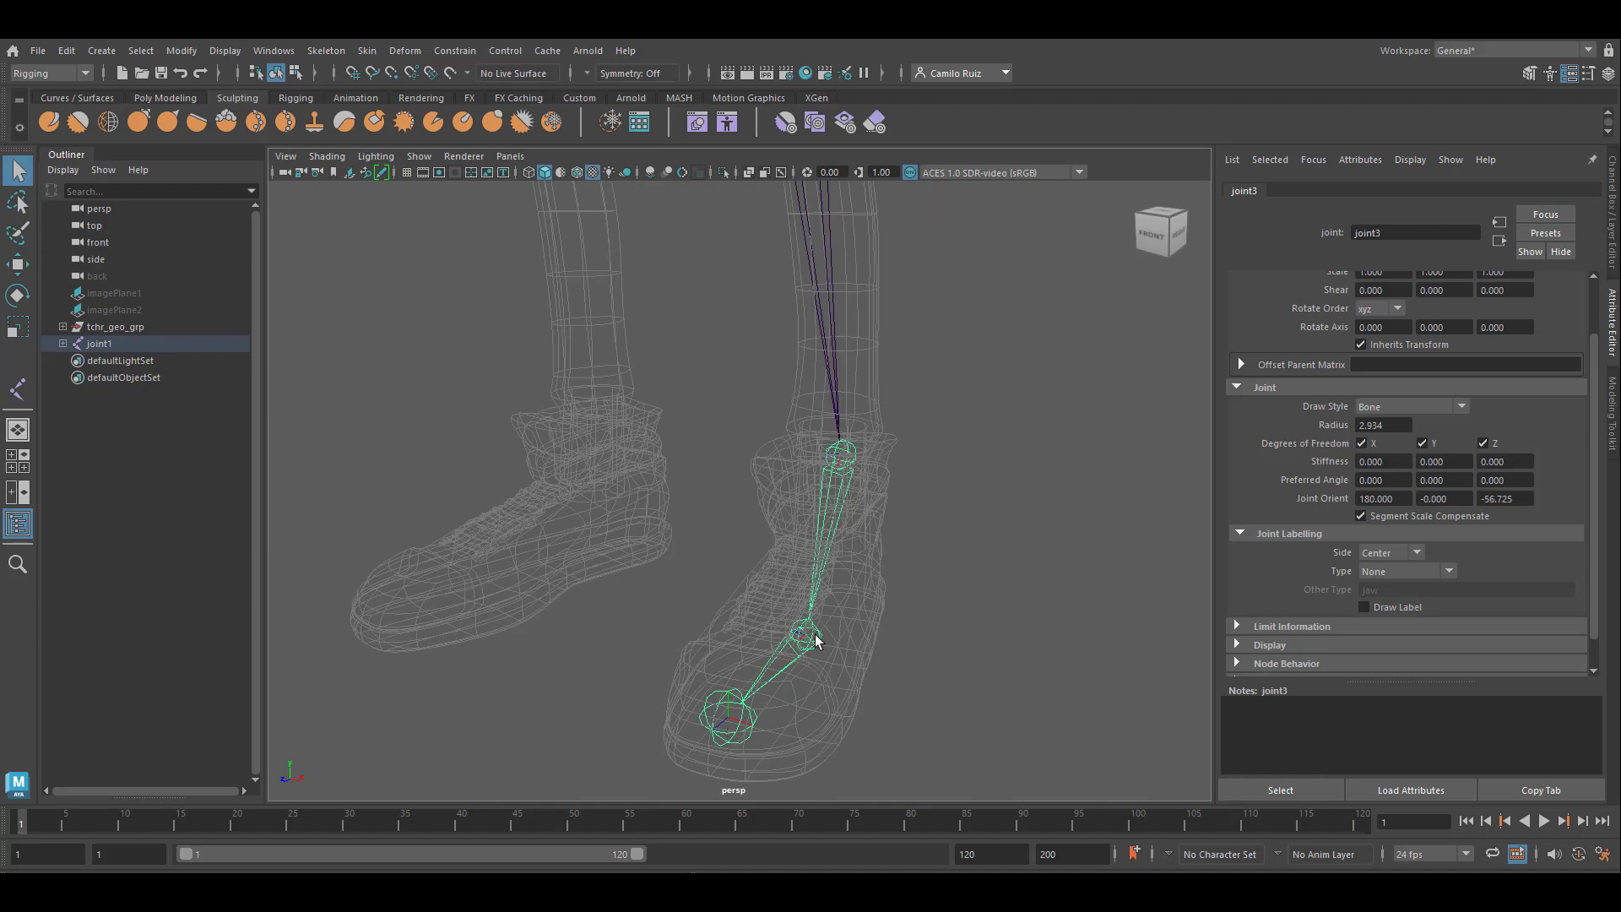
{"action": "scroll", "coordinate": [815, 637], "scroll_direction": "up", "scroll_amount": 2}
{"action": "left_click_drag", "start_coordinate": [874, 700], "coordinate": [1072, 531], "text": "alt"}
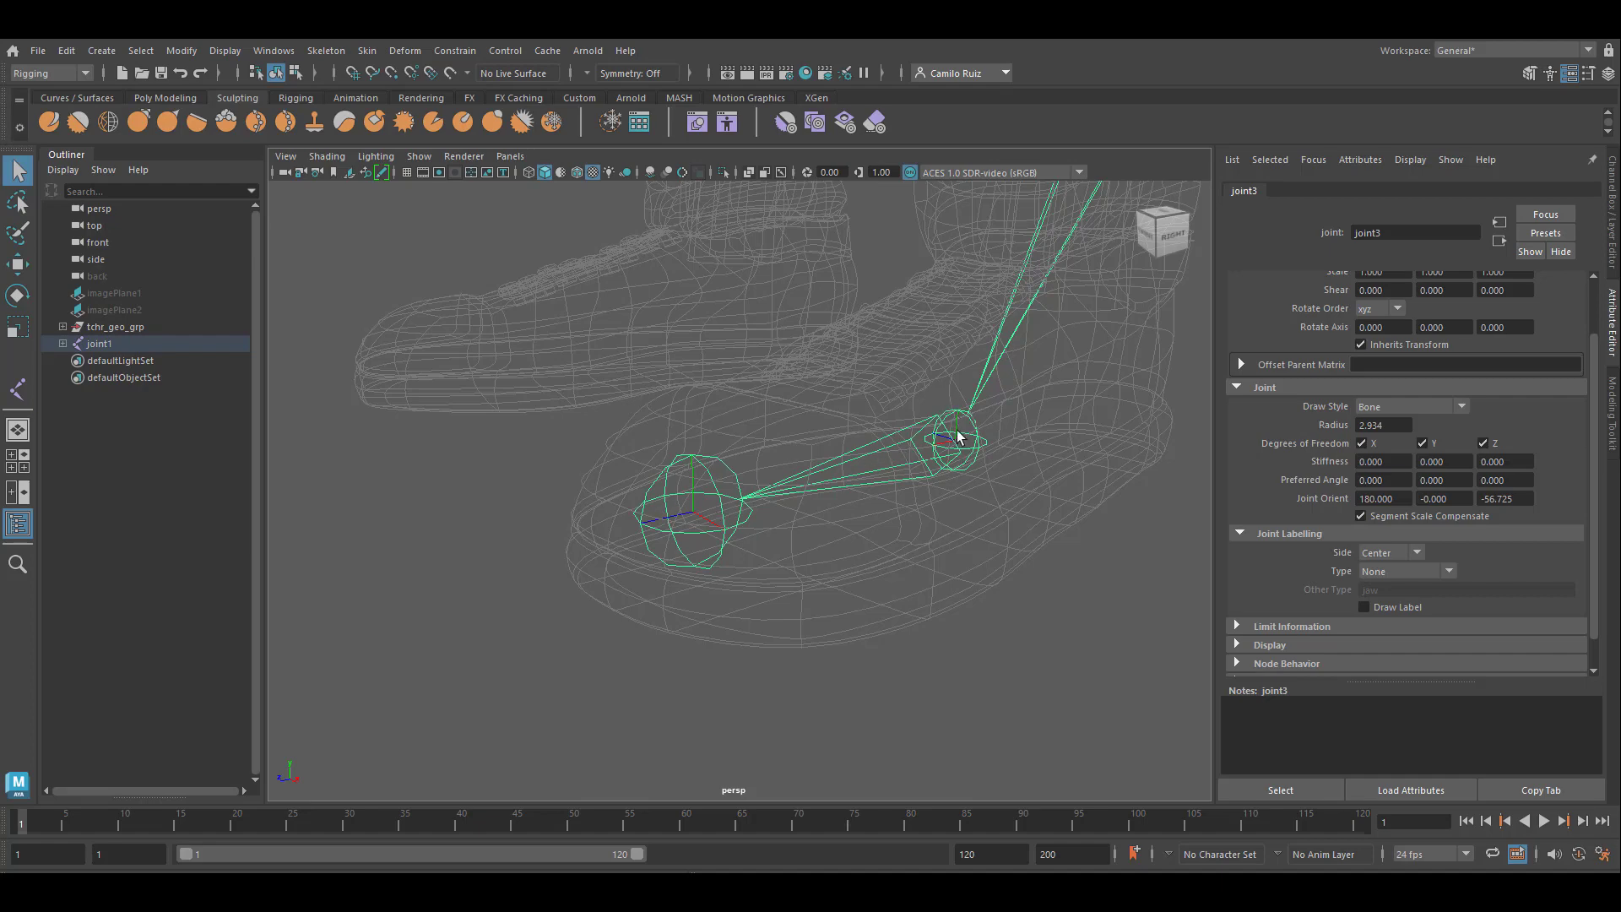
{"action": "left_click_drag", "start_coordinate": [958, 443], "coordinate": [892, 445], "text": "alt"}
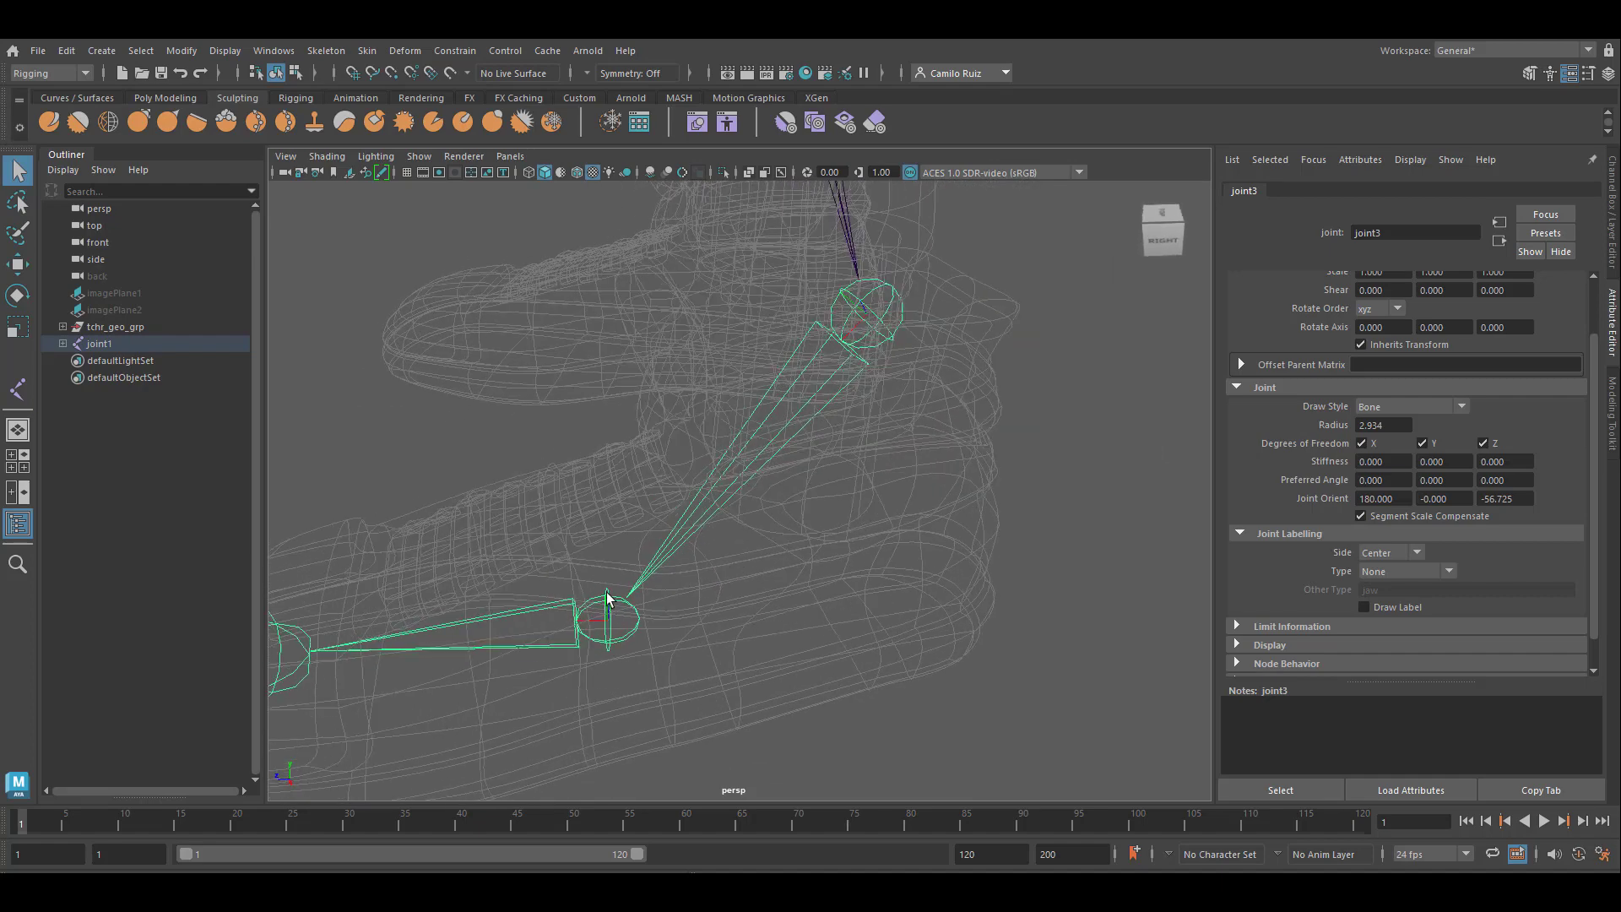
{"action": "left_click_drag", "start_coordinate": [609, 625], "coordinate": [642, 598], "text": "alt"}
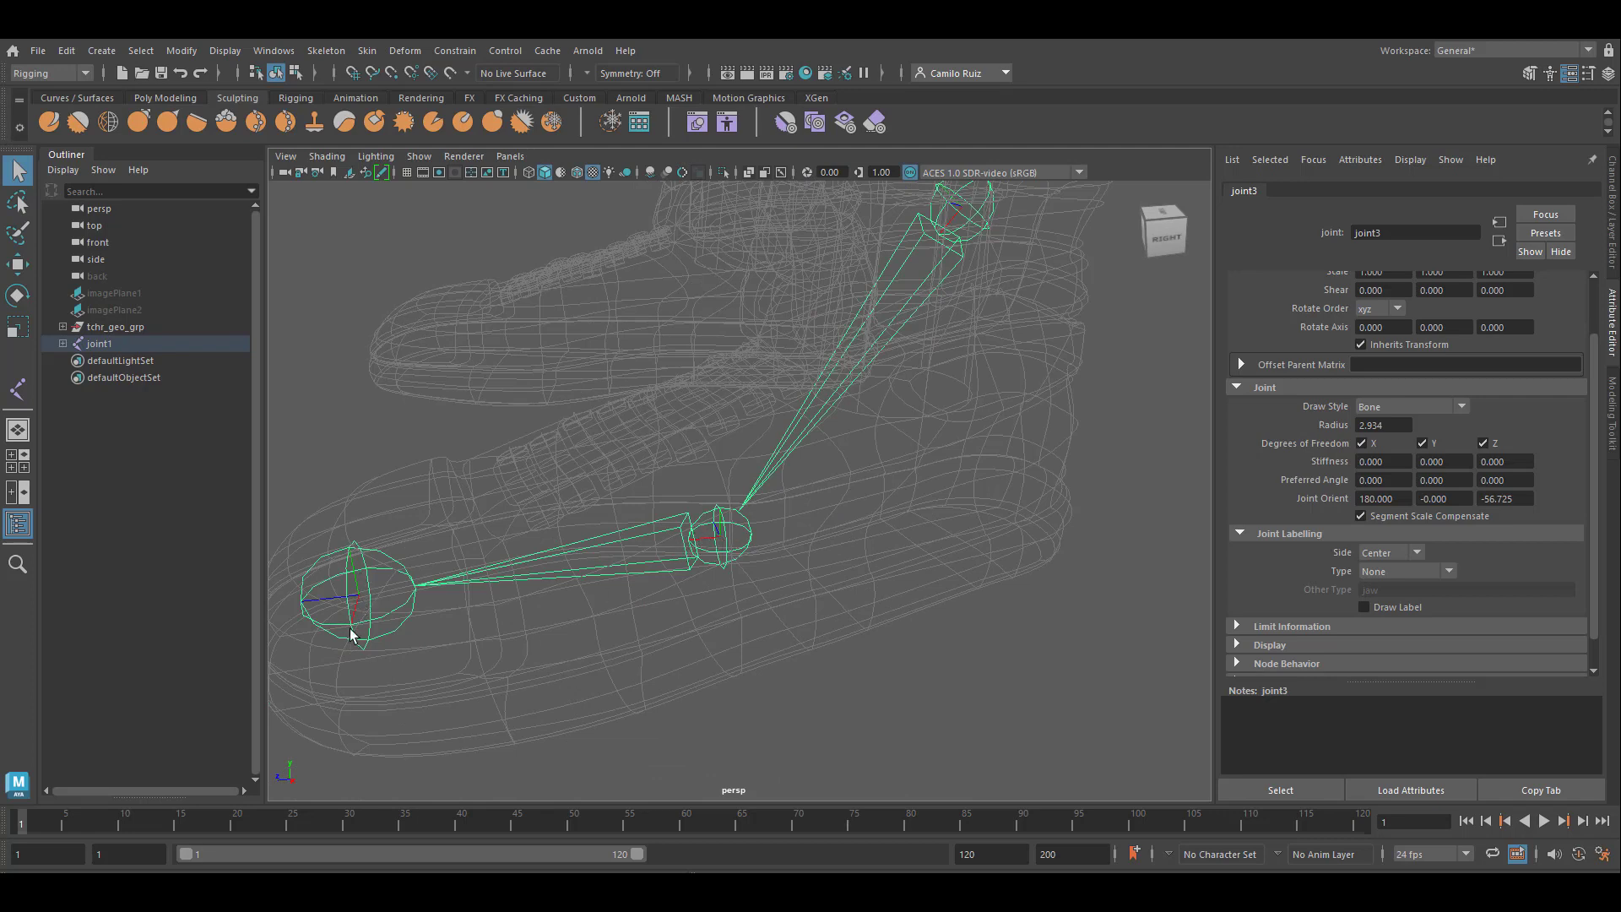
{"action": "middle_click_drag", "start_coordinate": [837, 401], "coordinate": [819, 493], "text": "alt"}
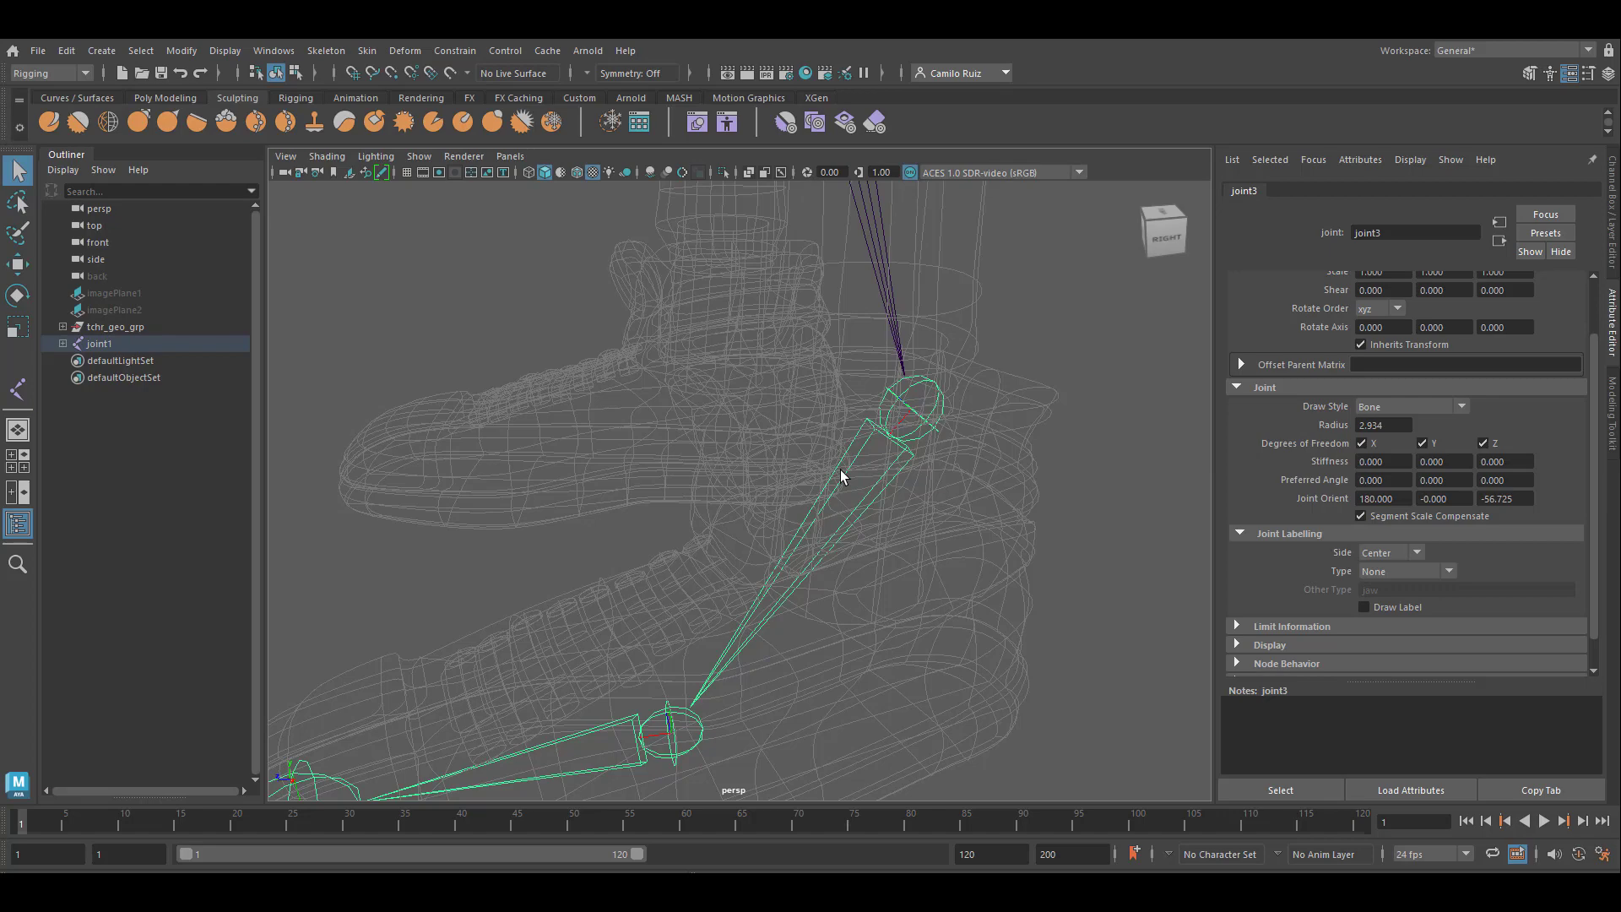
{"action": "middle_click_drag", "start_coordinate": [841, 477], "coordinate": [903, 425], "text": "alt"}
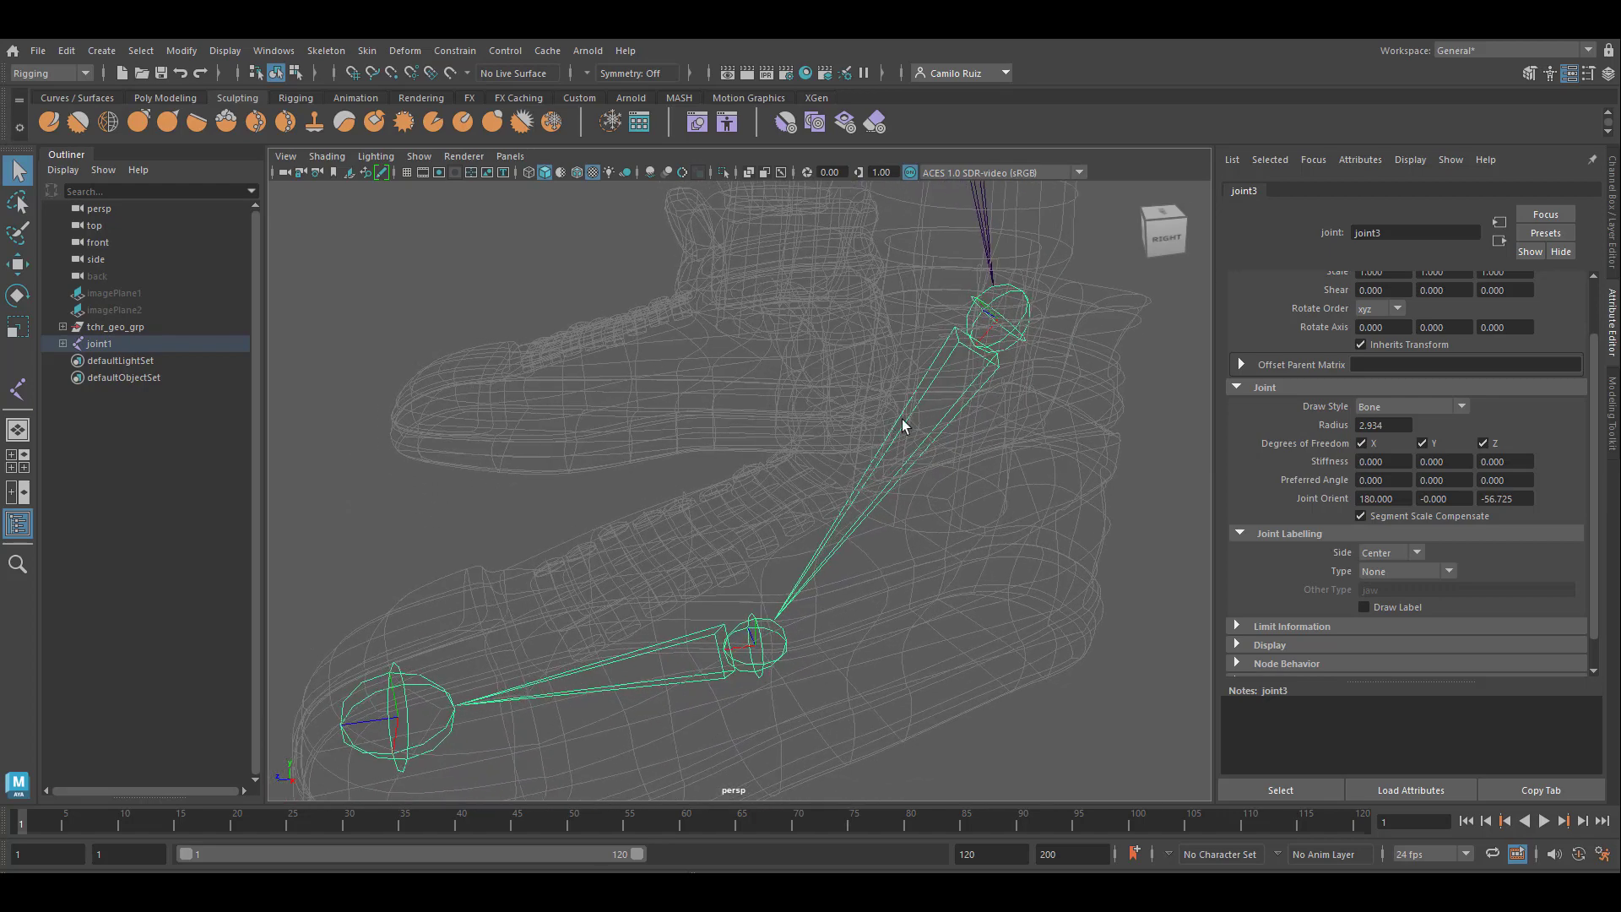
Unparent the ball joint from the ankle and delete it together with the toe joint
{"action": "left_click", "coordinate": [985, 313]}
{"action": "left_click", "coordinate": [753, 645]}
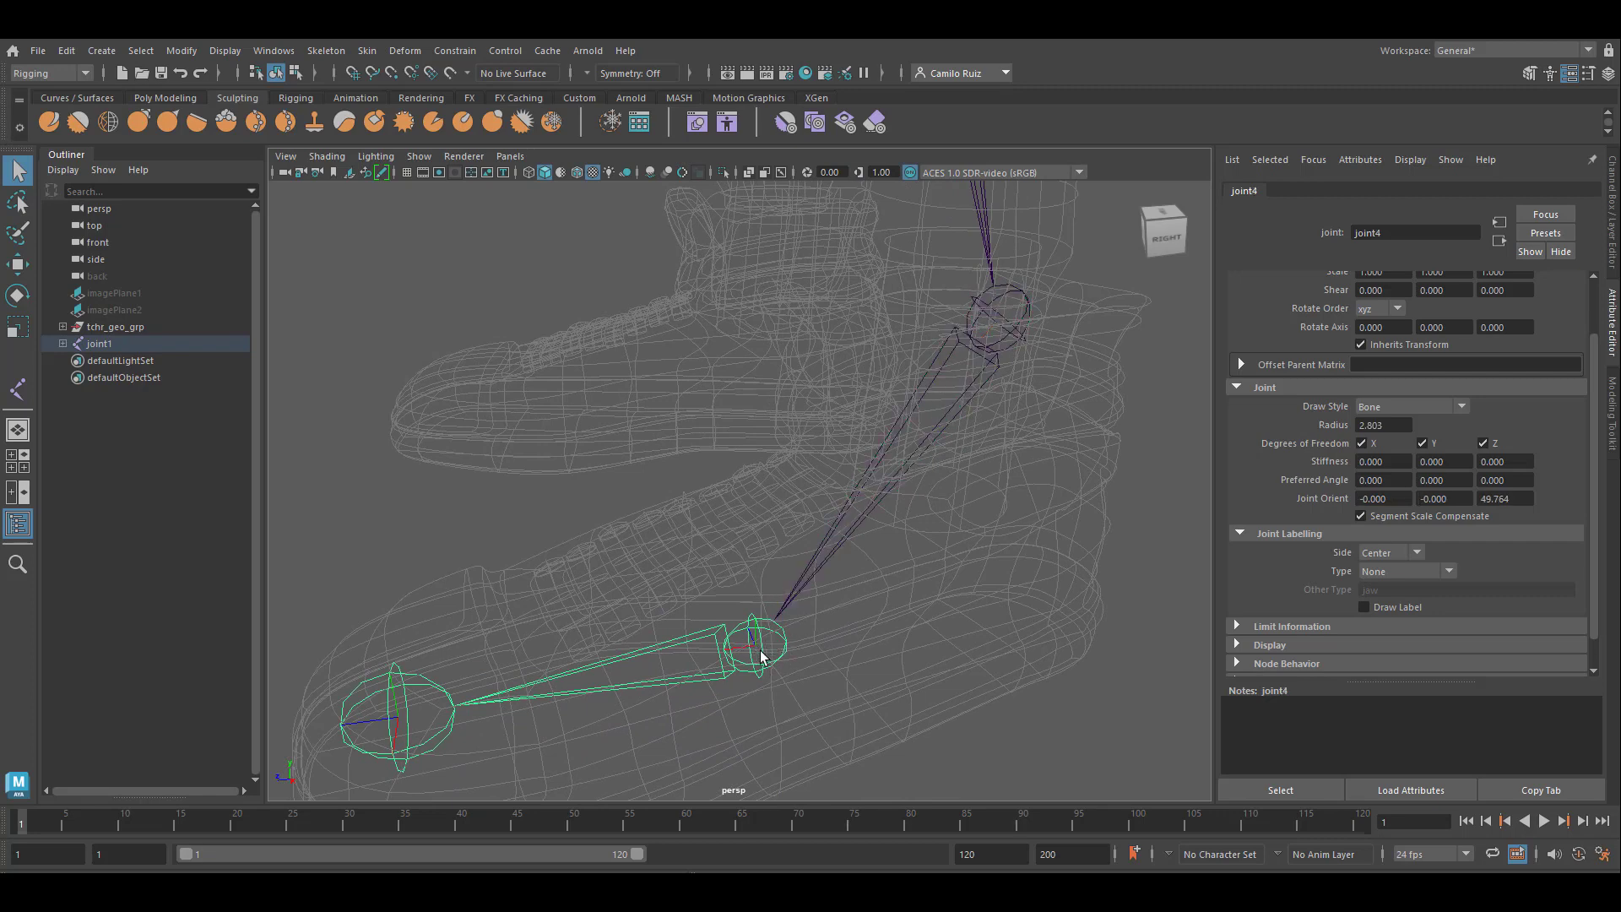
{"action": "key", "text": "shift+p"}
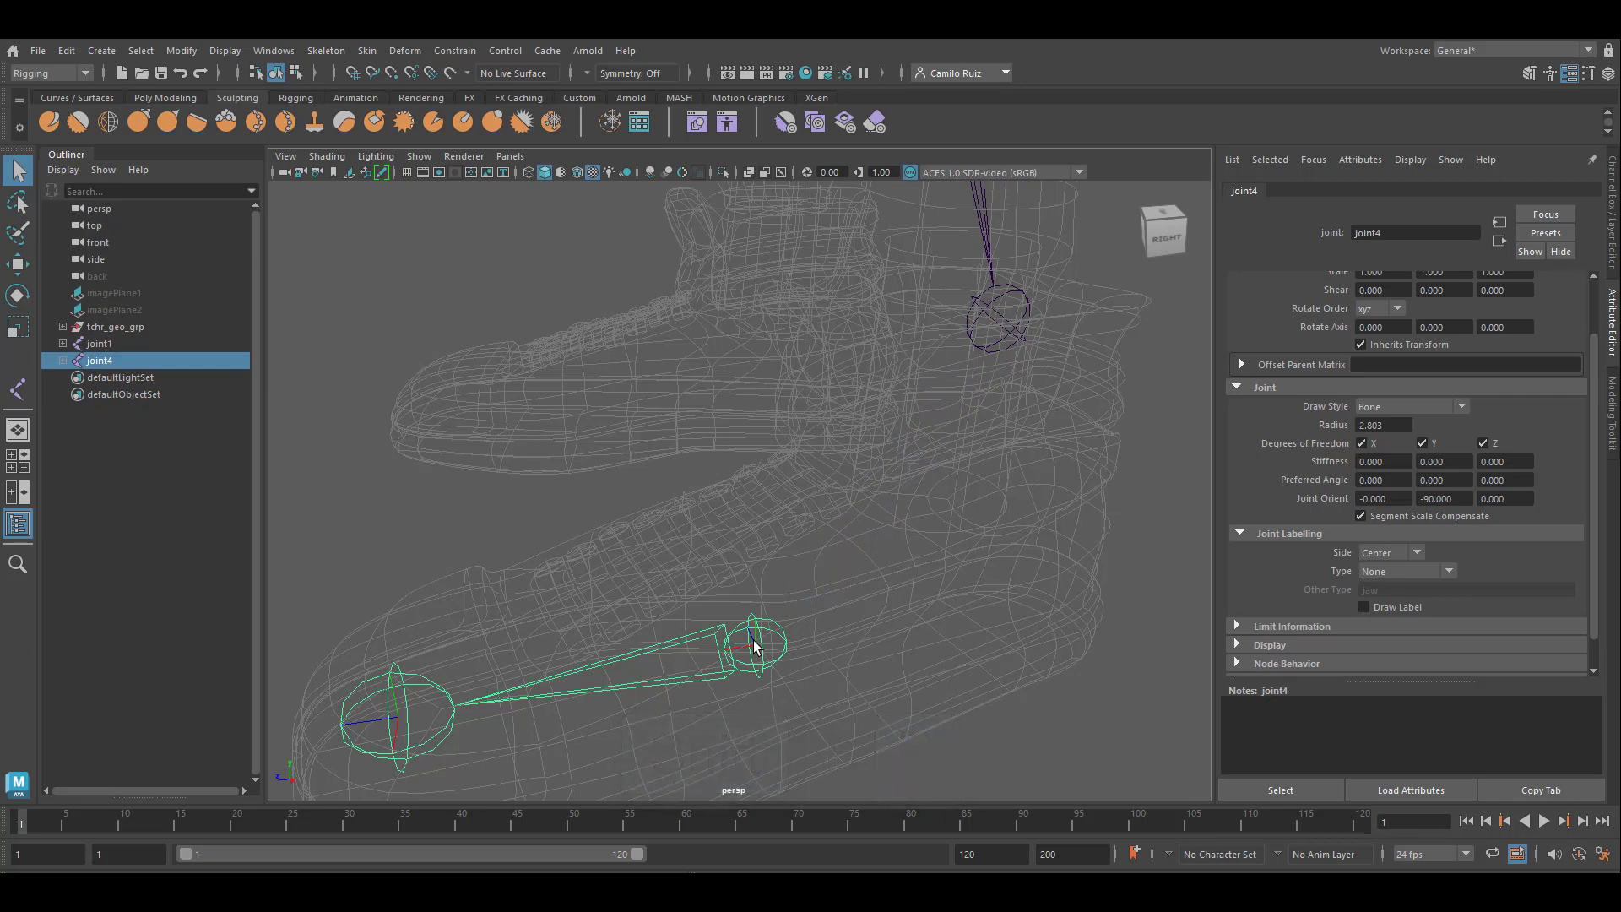
{"action": "key", "text": "Delete"}
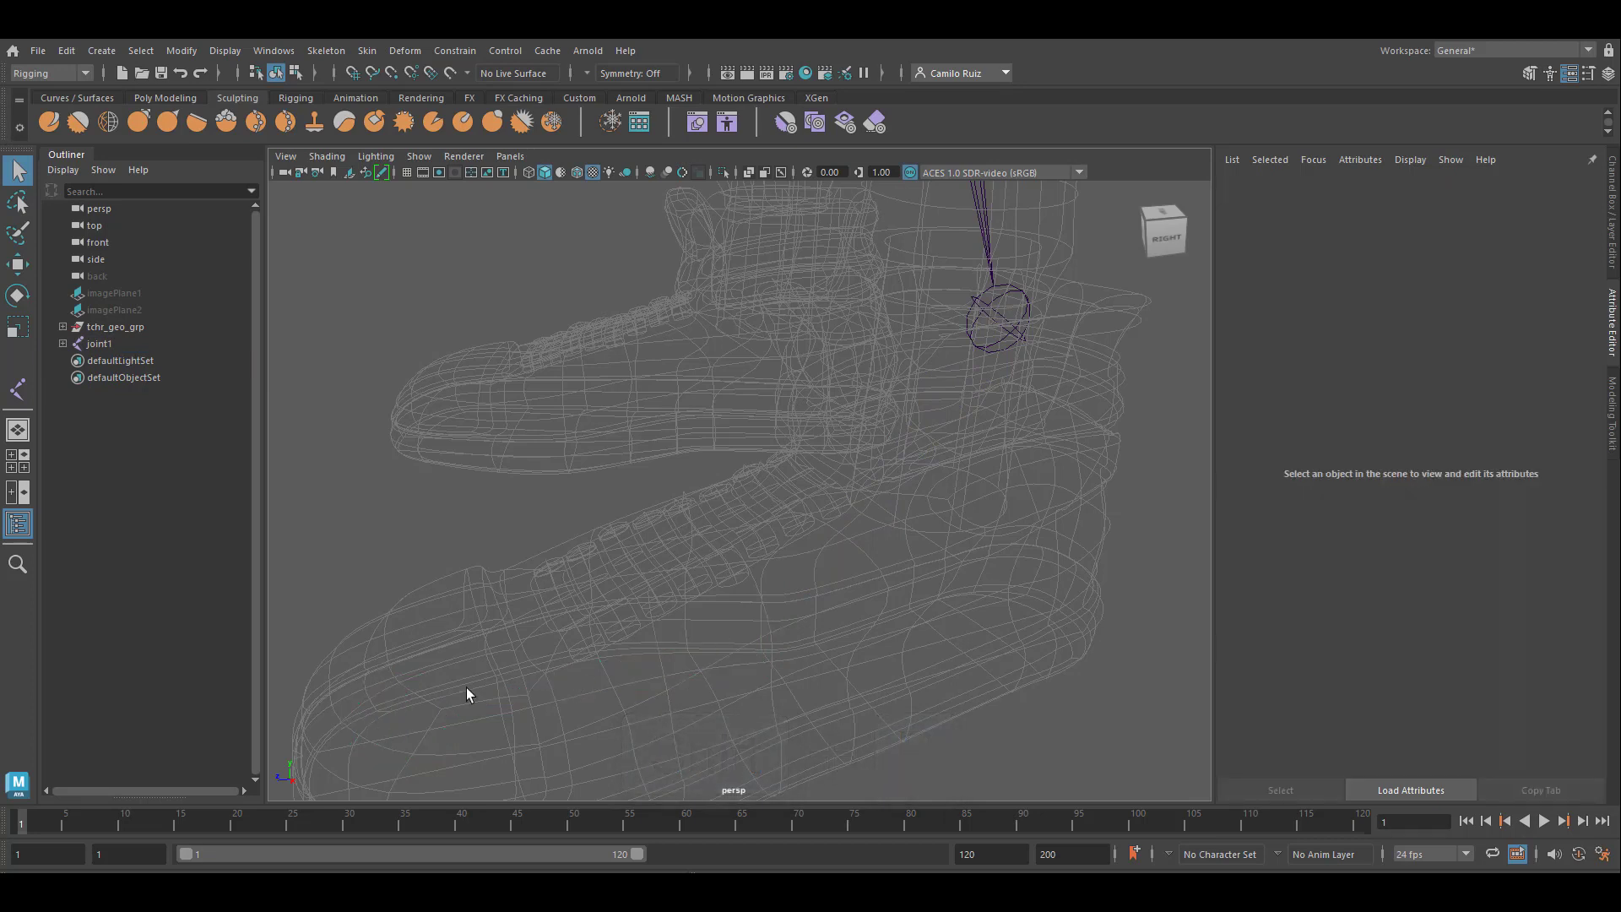
Set the ankle joint's Joint Orient X and Z values to 0
{"action": "left_click", "coordinate": [1010, 339]}
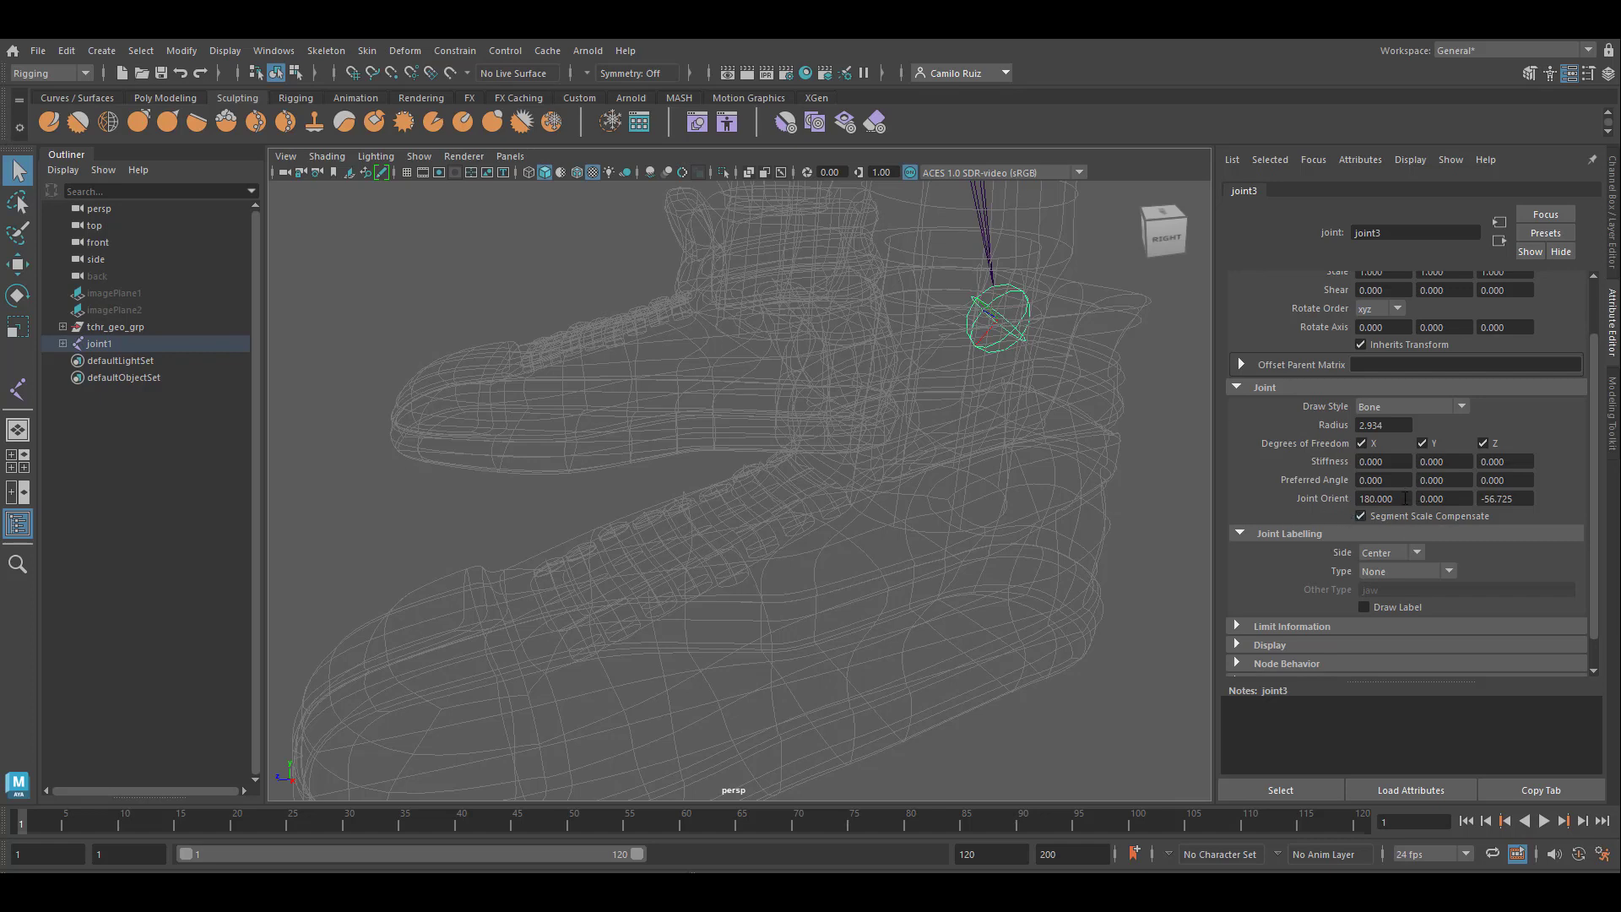
{"action": "left_click_drag", "start_coordinate": [1405, 499], "coordinate": [1286, 498]}
{"action": "type", "text": "0"}
{"action": "key", "text": "Return"}
{"action": "key", "text": "Tab"}
{"action": "key", "text": "Tab"}
{"action": "type", "text": "0"}
{"action": "key", "text": "Return"}
{"action": "left_click_drag", "start_coordinate": [1074, 390], "coordinate": [1110, 560], "text": "alt"}
{"action": "left_click", "coordinate": [1058, 560]}
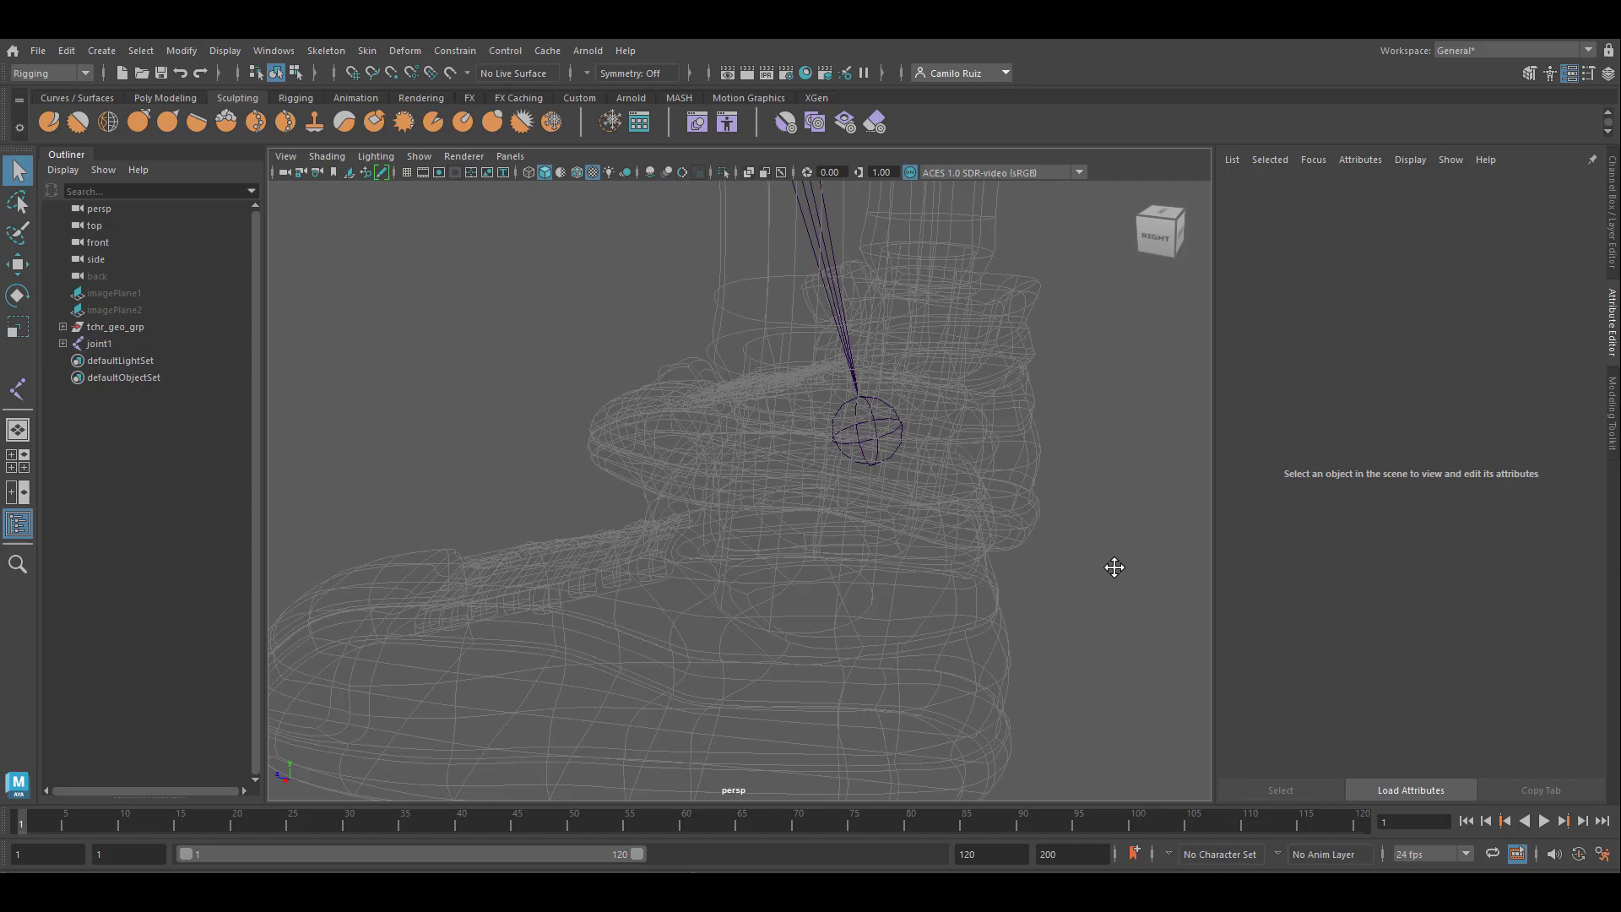
{"action": "left_click", "coordinate": [883, 426]}
{"action": "left_click_drag", "start_coordinate": [883, 426], "coordinate": [988, 540], "text": "alt"}
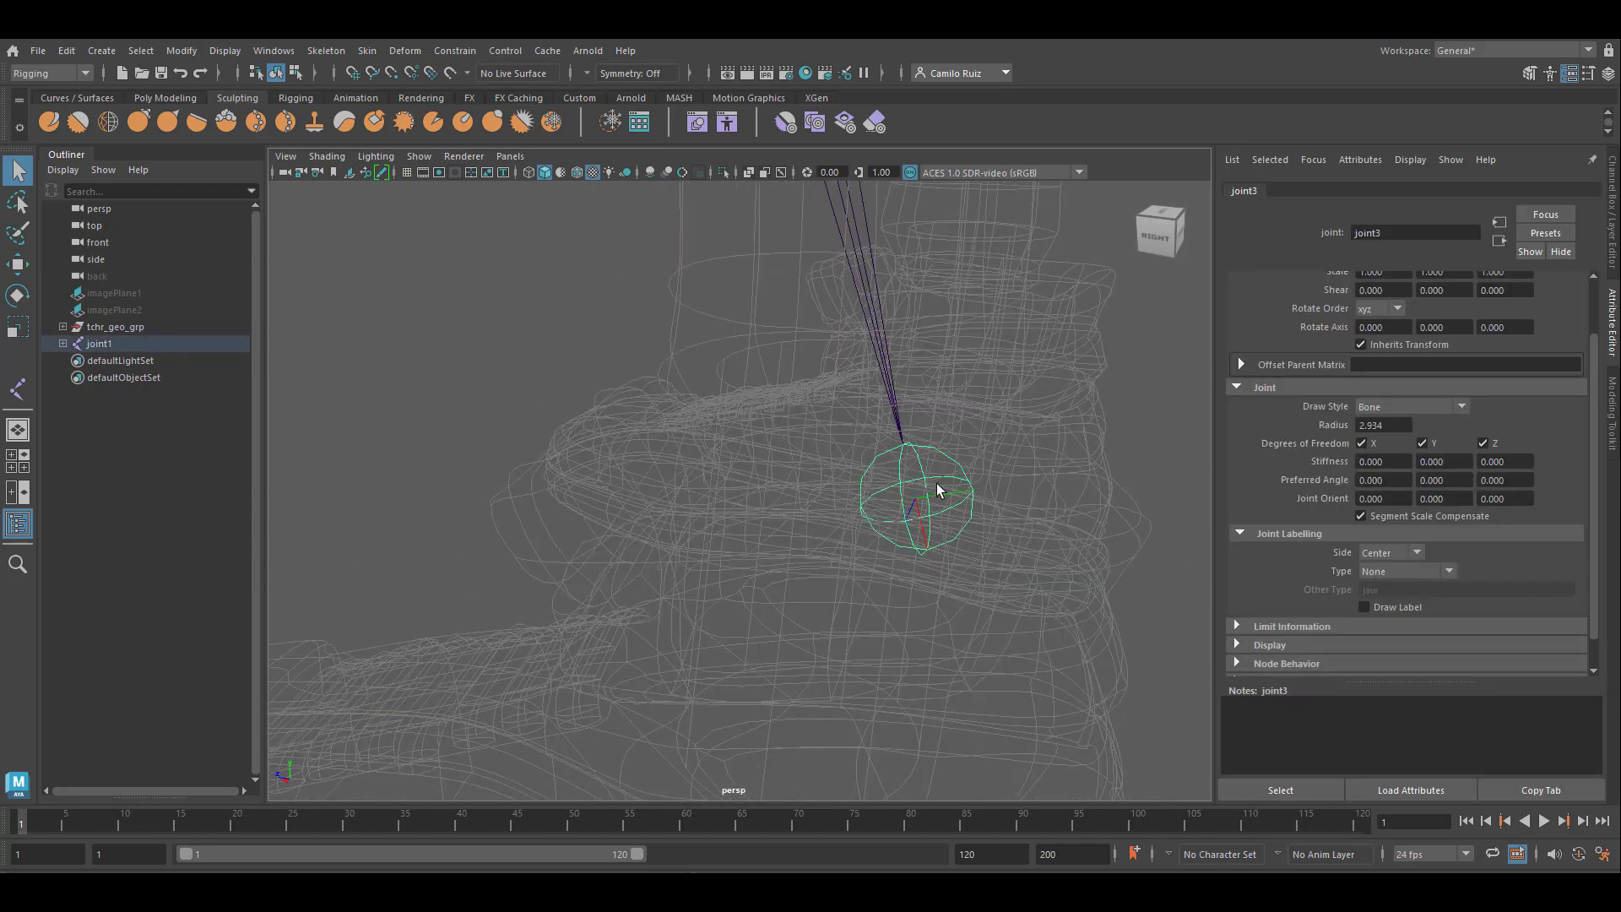
Examine the axis orientation of the knee and hip joints and follow the leg chain down to the ankle
{"action": "scroll", "coordinate": [936, 485], "scroll_direction": "down", "scroll_amount": 1}
{"action": "middle_click_drag", "start_coordinate": [863, 457], "coordinate": [883, 487], "text": "alt"}
{"action": "scroll", "coordinate": [957, 626], "scroll_direction": "down", "scroll_amount": 4}
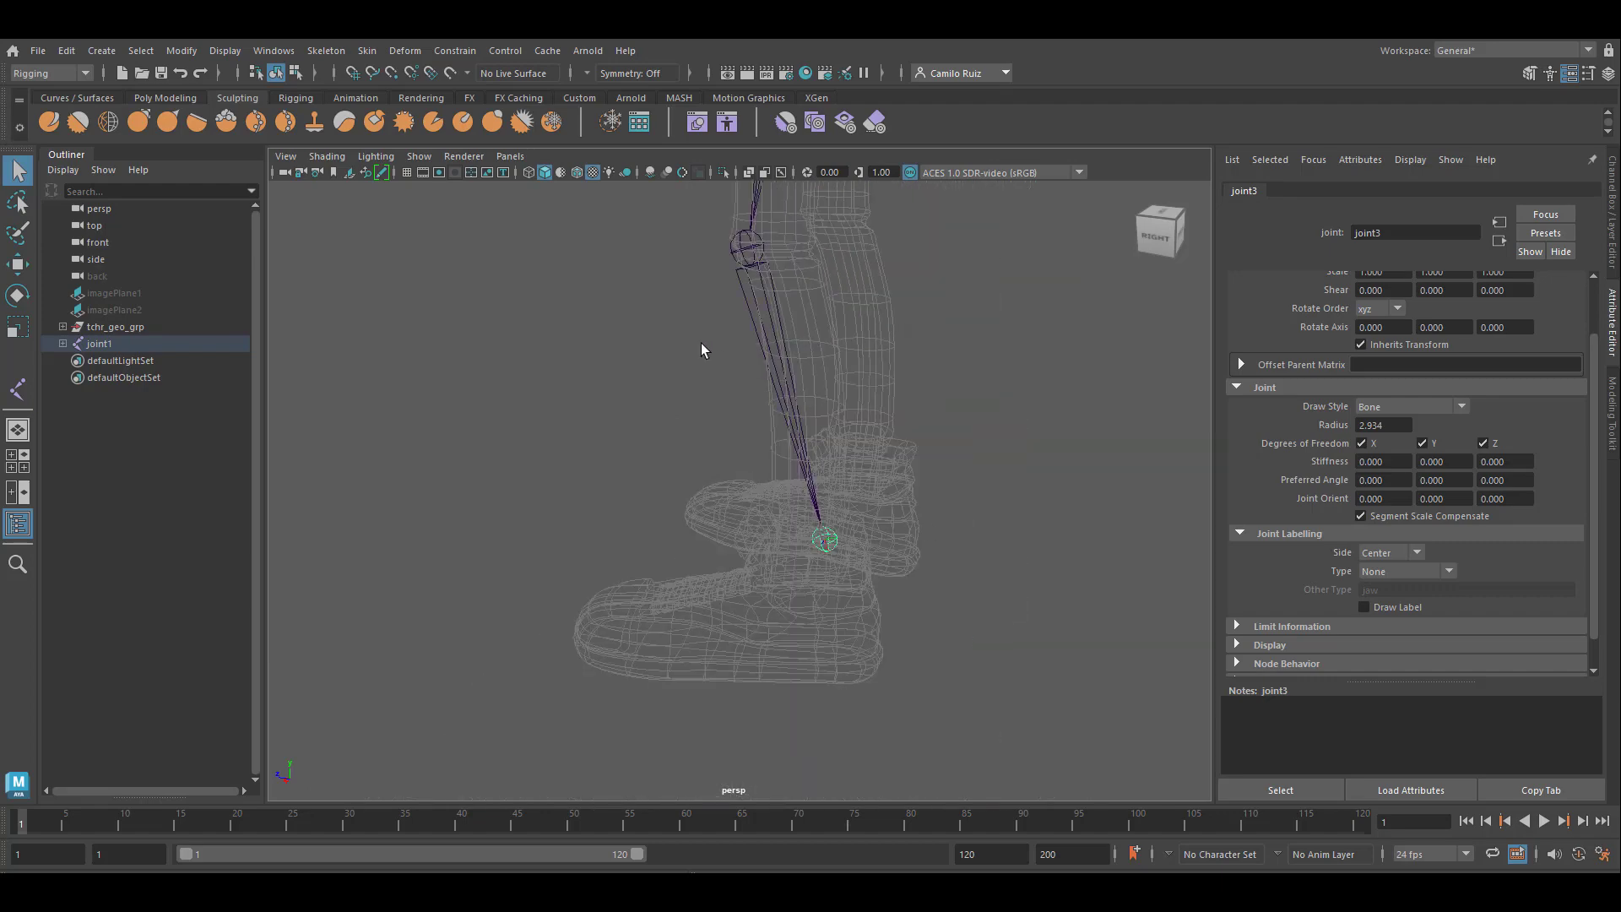
{"action": "left_click", "coordinate": [751, 254]}
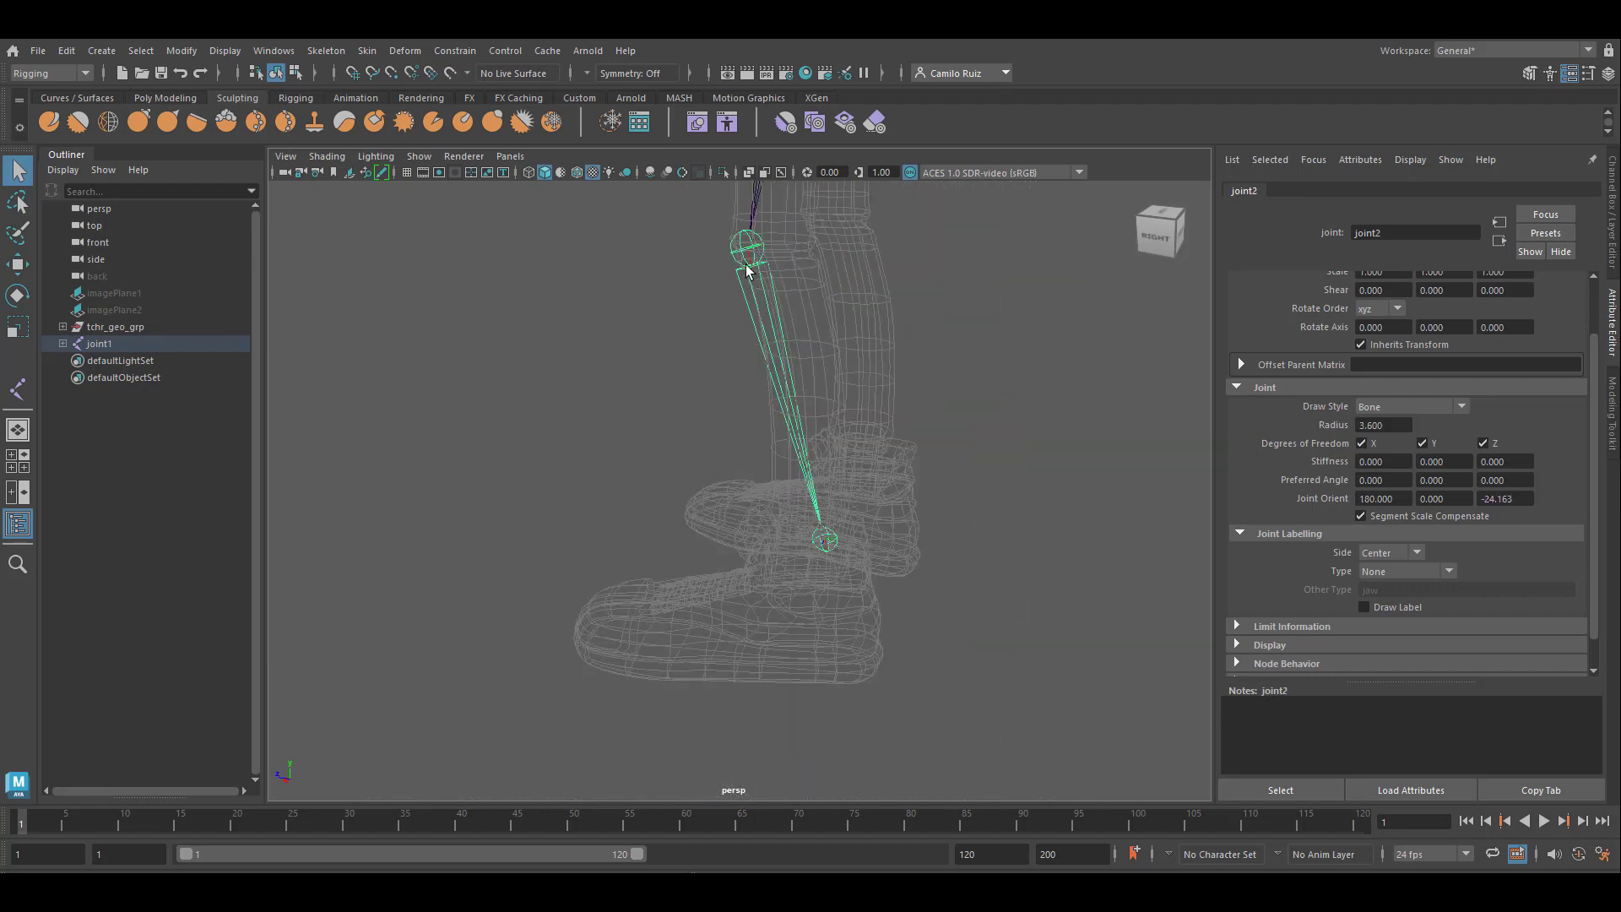
{"action": "middle_click_drag", "start_coordinate": [749, 265], "coordinate": [751, 309], "text": "alt"}
{"action": "scroll", "coordinate": [774, 445], "scroll_direction": "up", "scroll_amount": 5}
{"action": "middle_click_drag", "start_coordinate": [796, 741], "coordinate": [808, 718], "text": "alt"}
{"action": "middle_click_drag", "start_coordinate": [853, 618], "coordinate": [918, 812], "text": "alt"}
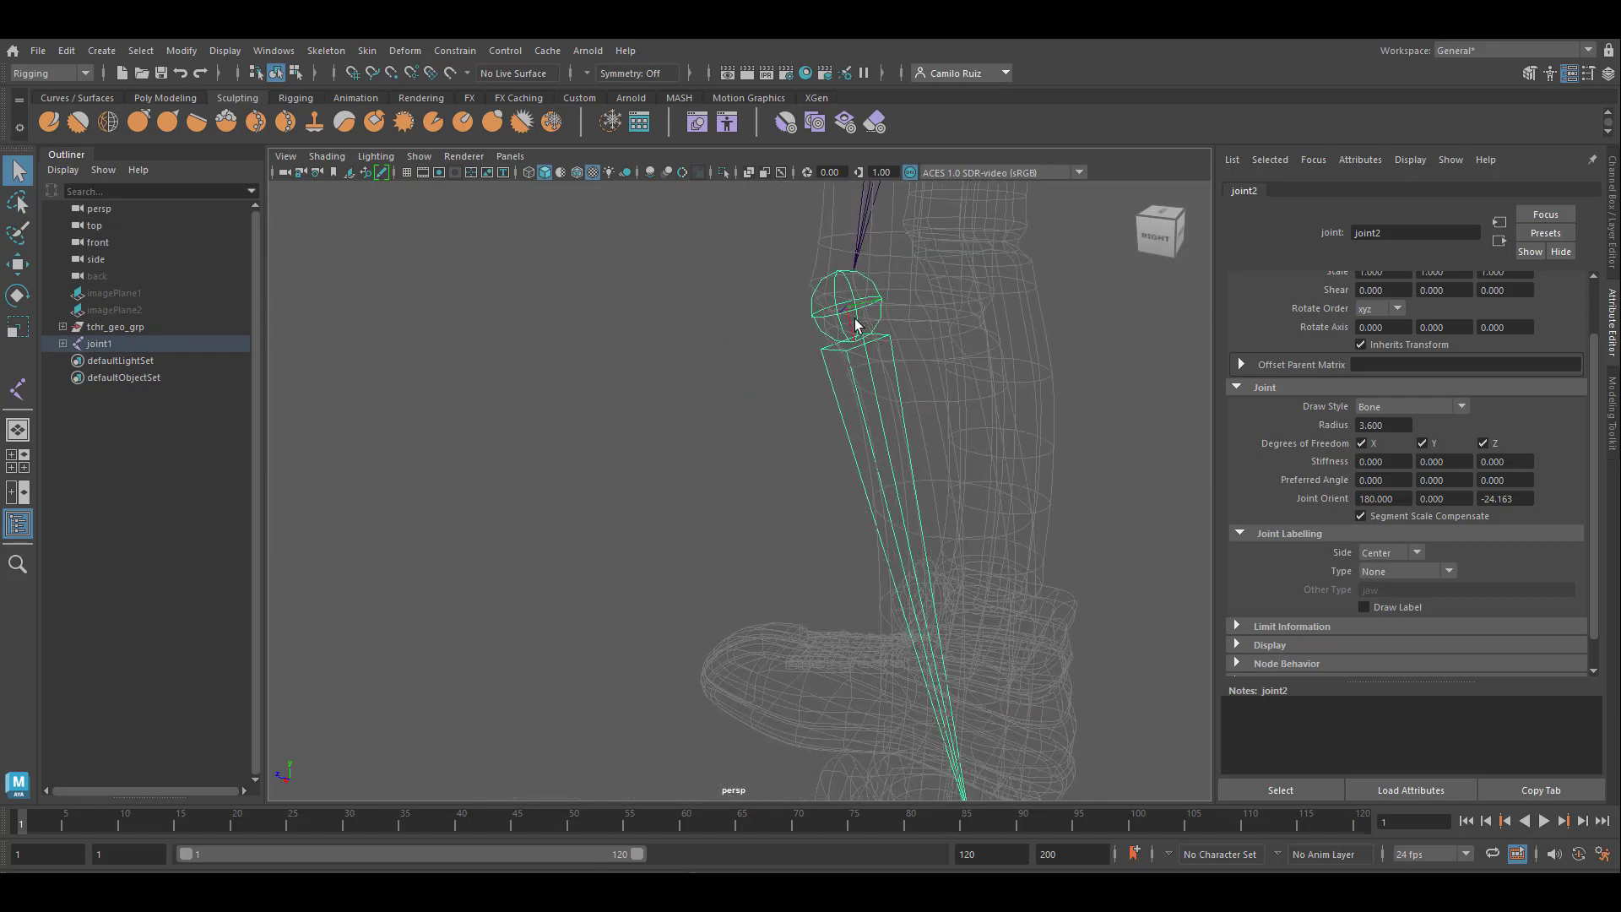
{"action": "middle_click_drag", "start_coordinate": [1016, 750], "coordinate": [992, 547], "text": "alt"}
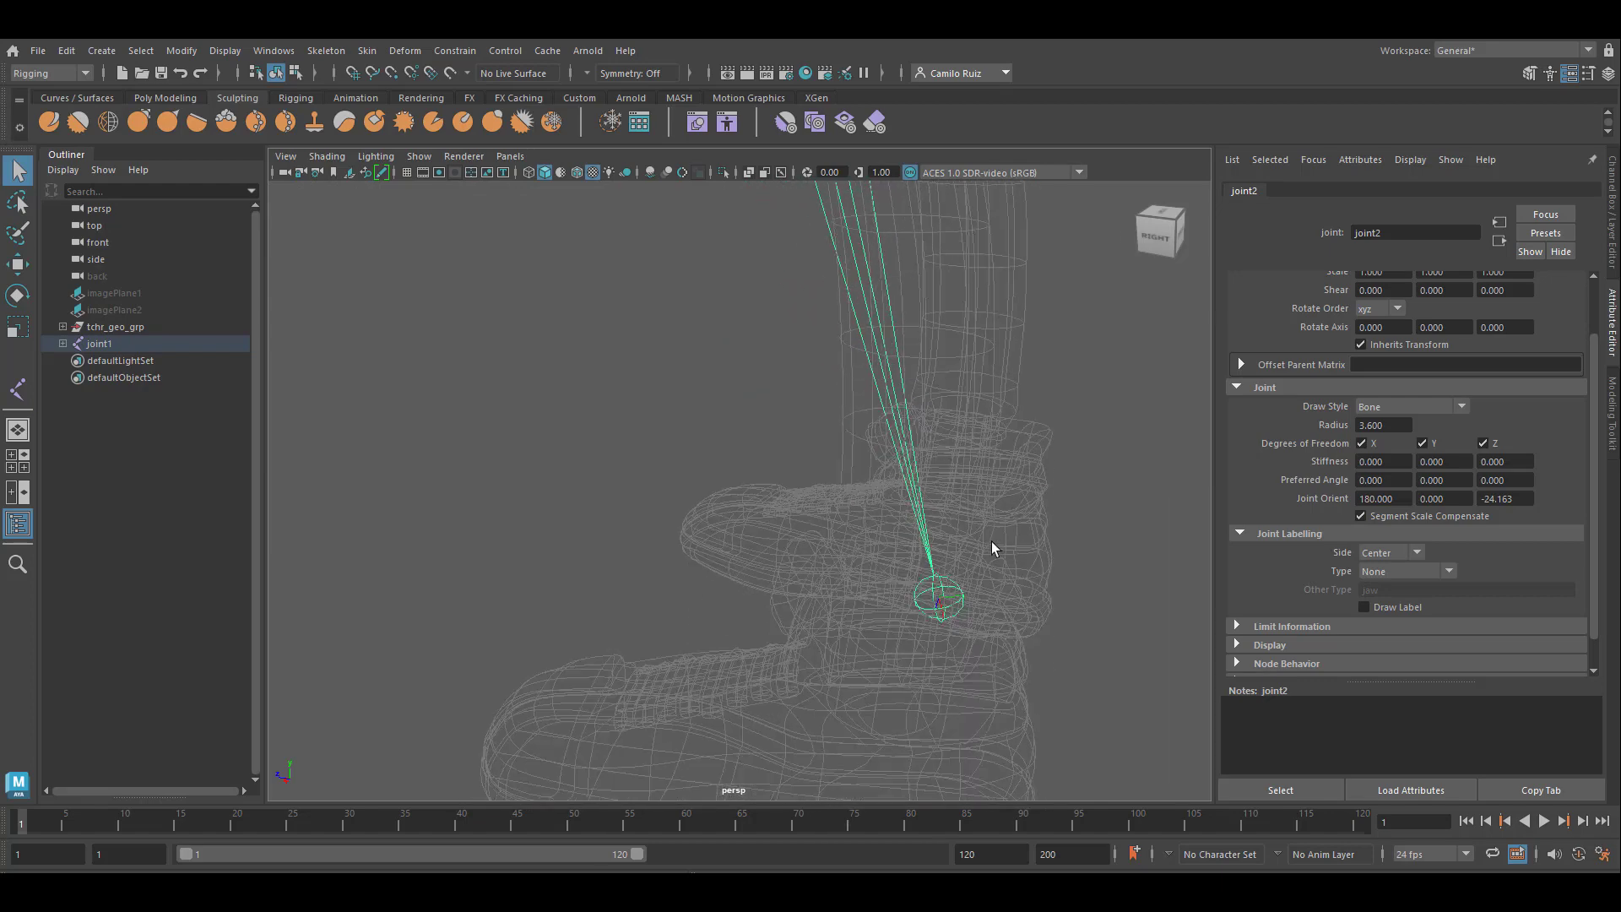
{"action": "middle_click_drag", "start_coordinate": [902, 374], "coordinate": [854, 525], "text": "alt"}
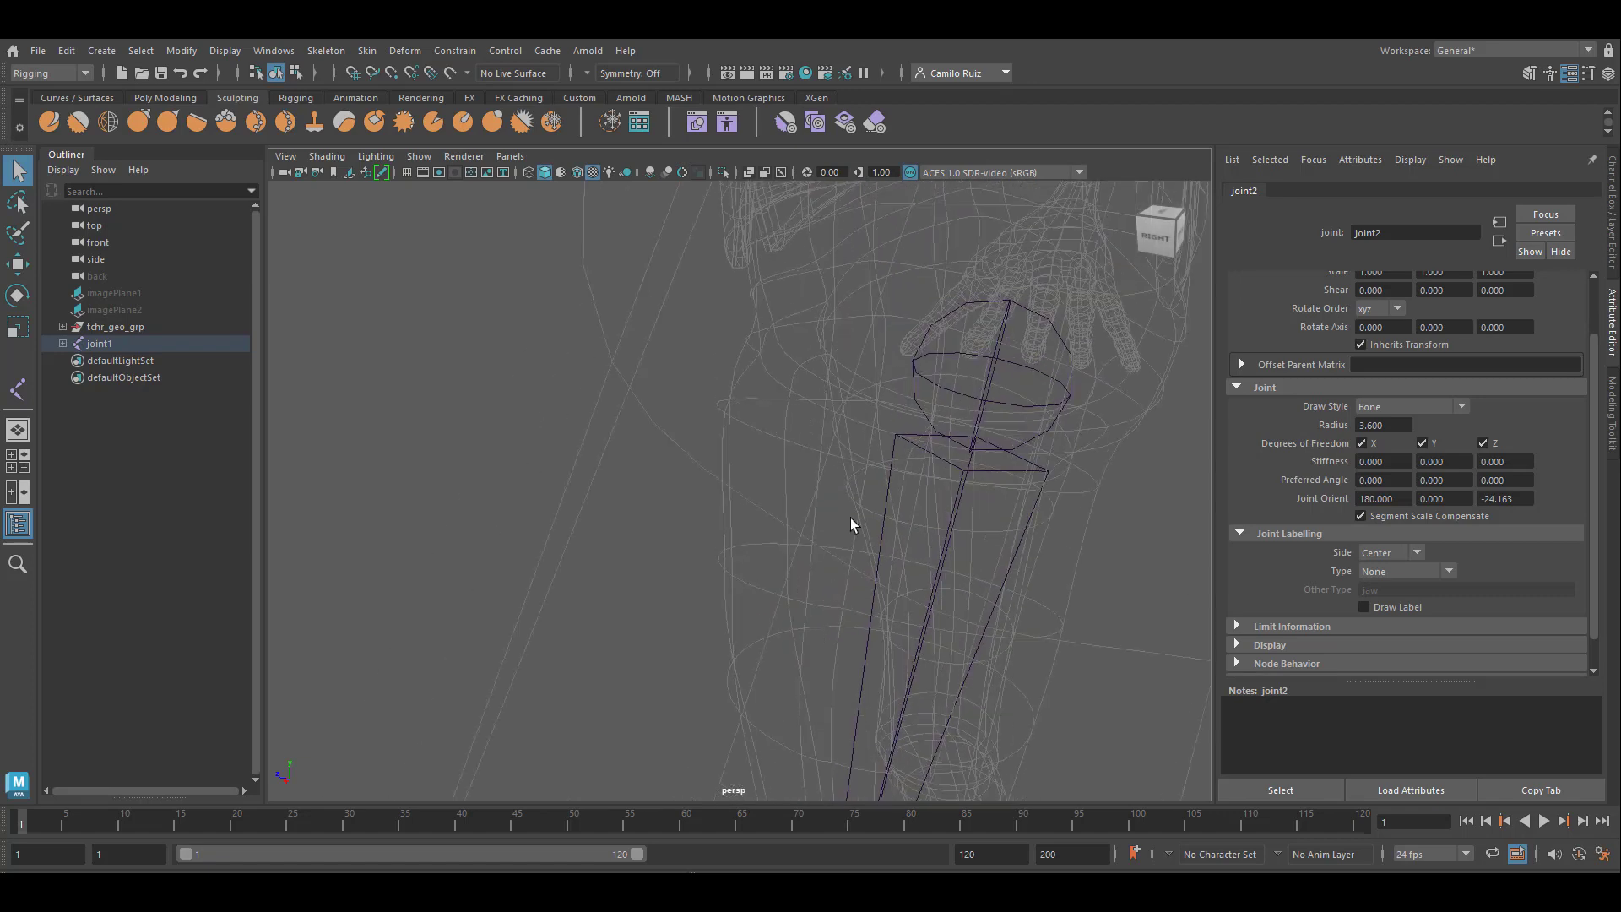
{"action": "left_click", "coordinate": [992, 376]}
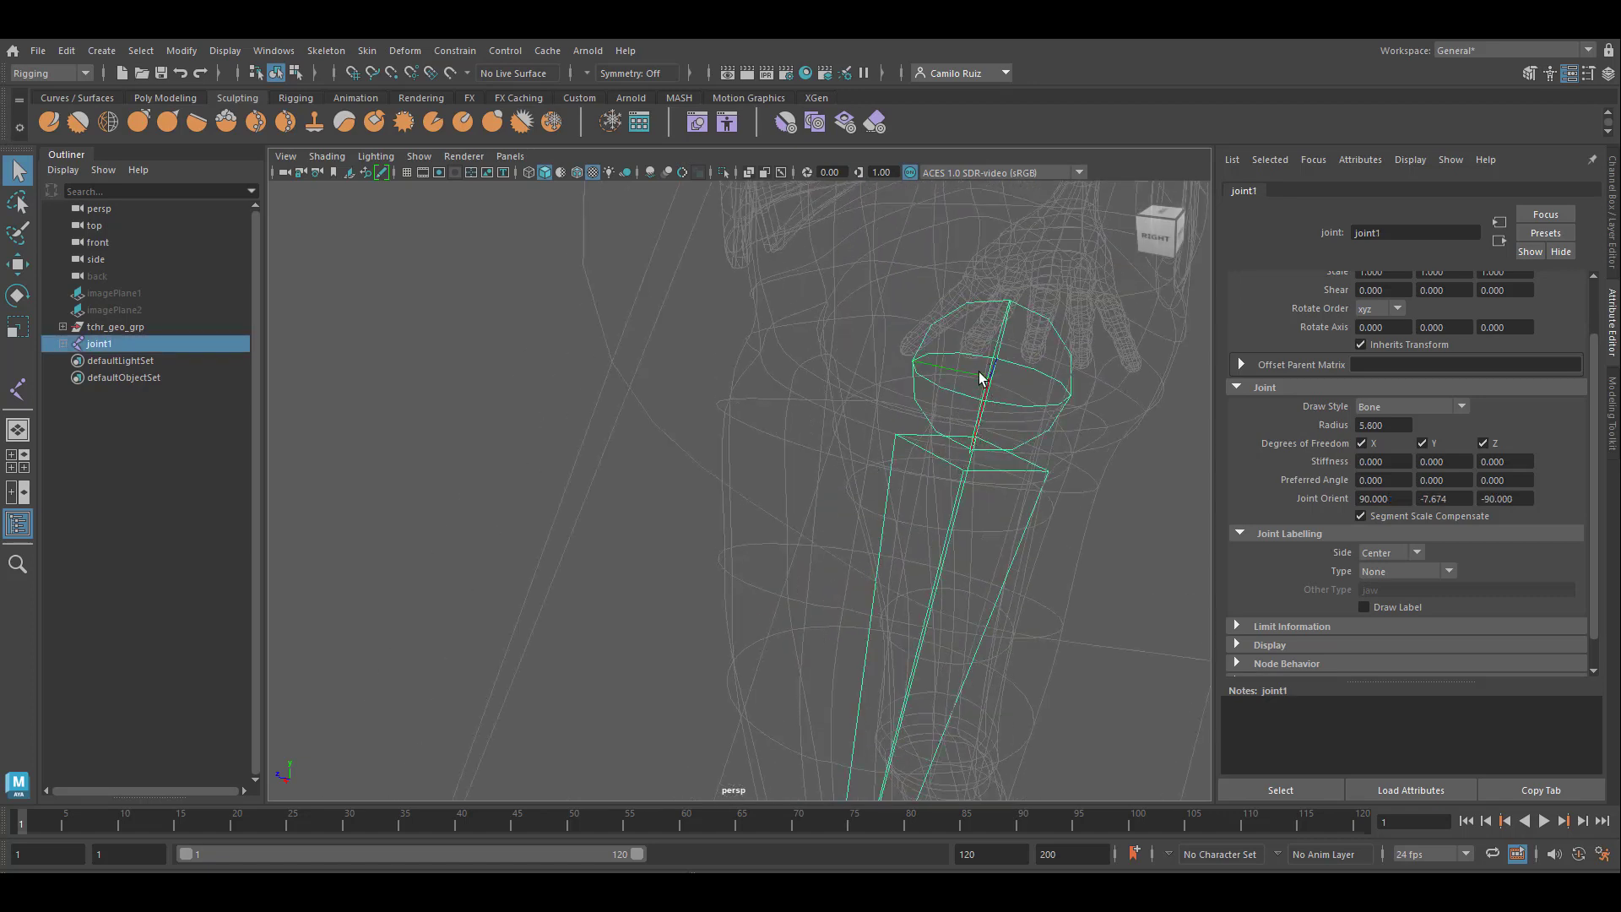
{"action": "middle_click_drag", "start_coordinate": [1001, 563], "coordinate": [1051, 264], "text": "alt"}
{"action": "middle_click_drag", "start_coordinate": [1011, 509], "coordinate": [969, 399], "text": "alt"}
{"action": "right_click_drag", "start_coordinate": [1011, 485], "coordinate": [959, 499], "text": "alt"}
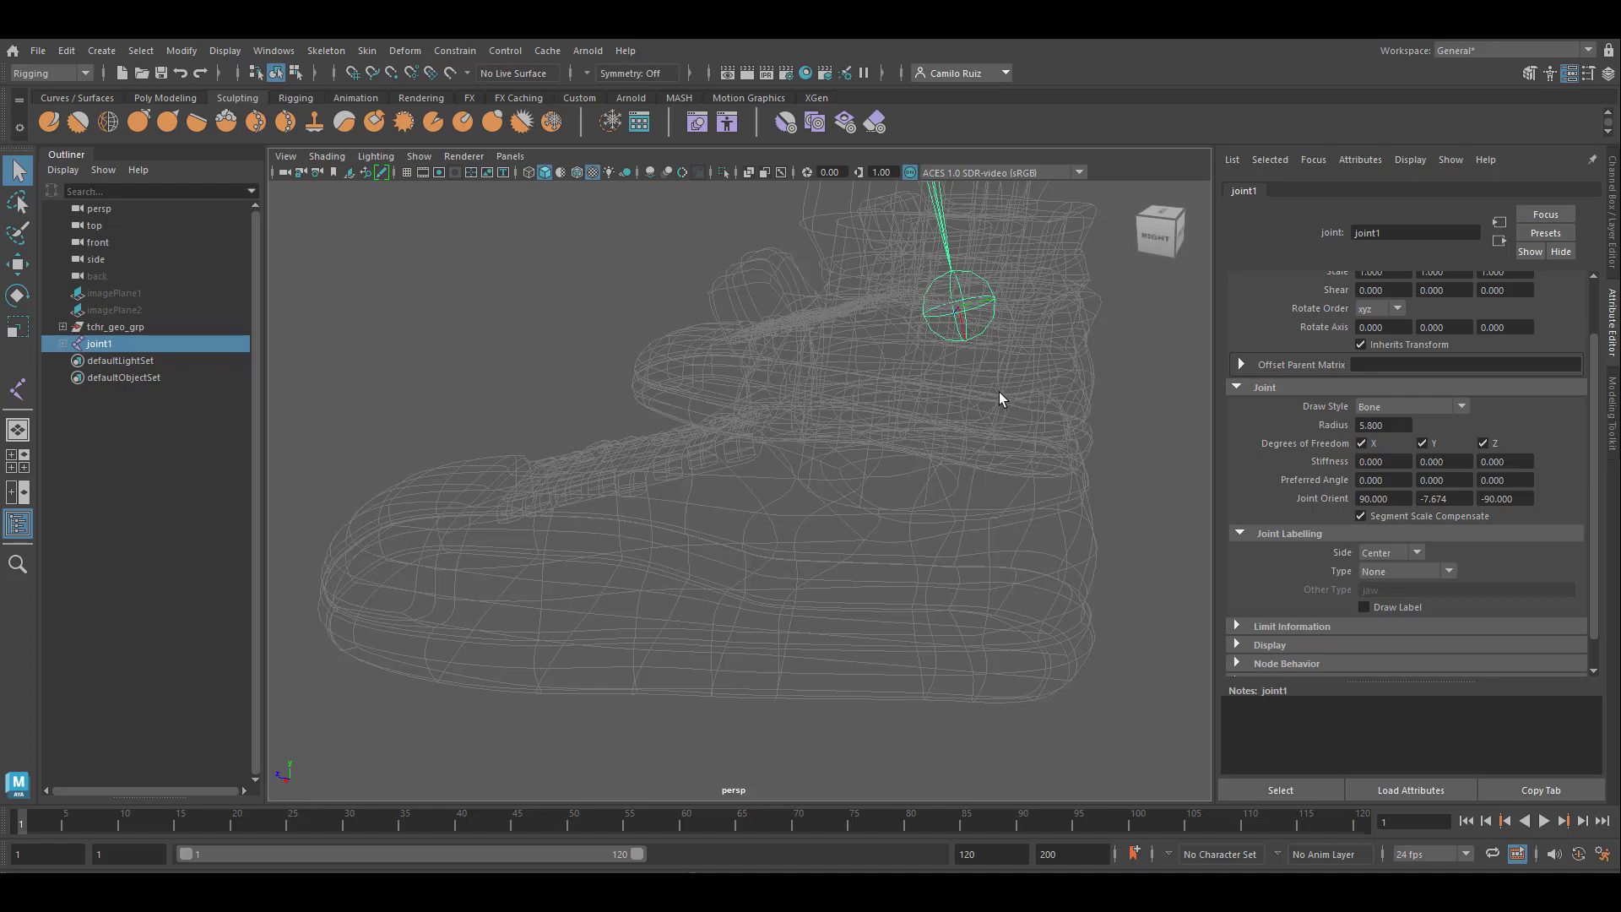
Create a single separate joint behind the ankle in the side view
{"action": "middle_click_drag", "start_coordinate": [1002, 397], "coordinate": [910, 391], "text": "alt"}
{"action": "key", "text": "space"}
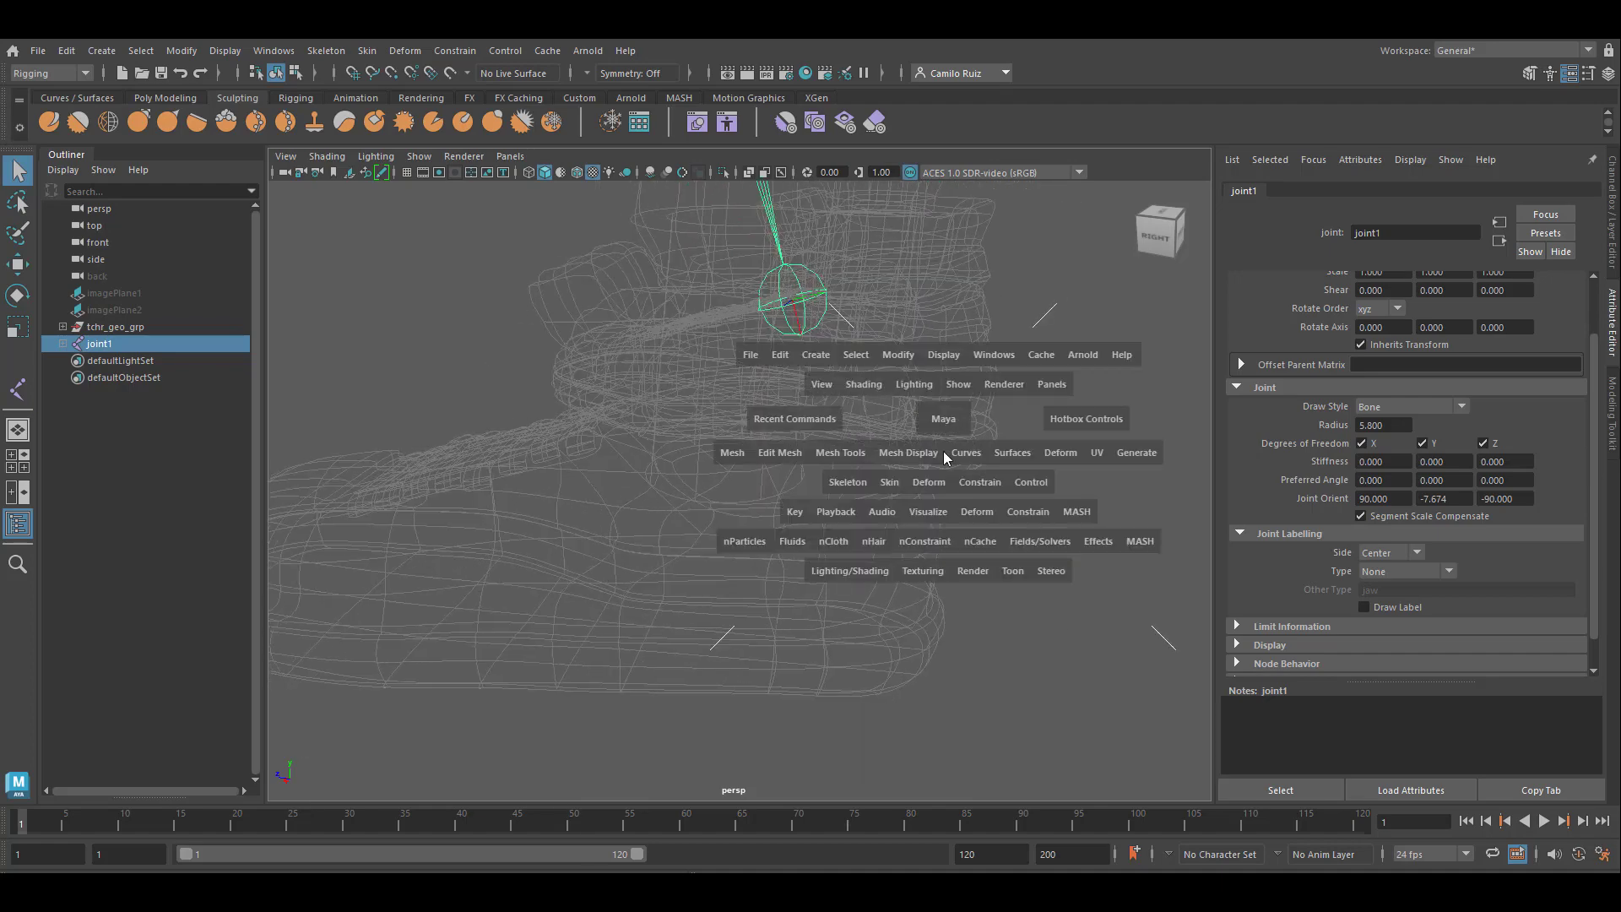
{"action": "key", "text": "space"}
{"action": "right_click_drag", "start_coordinate": [610, 585], "coordinate": [880, 724], "text": "alt"}
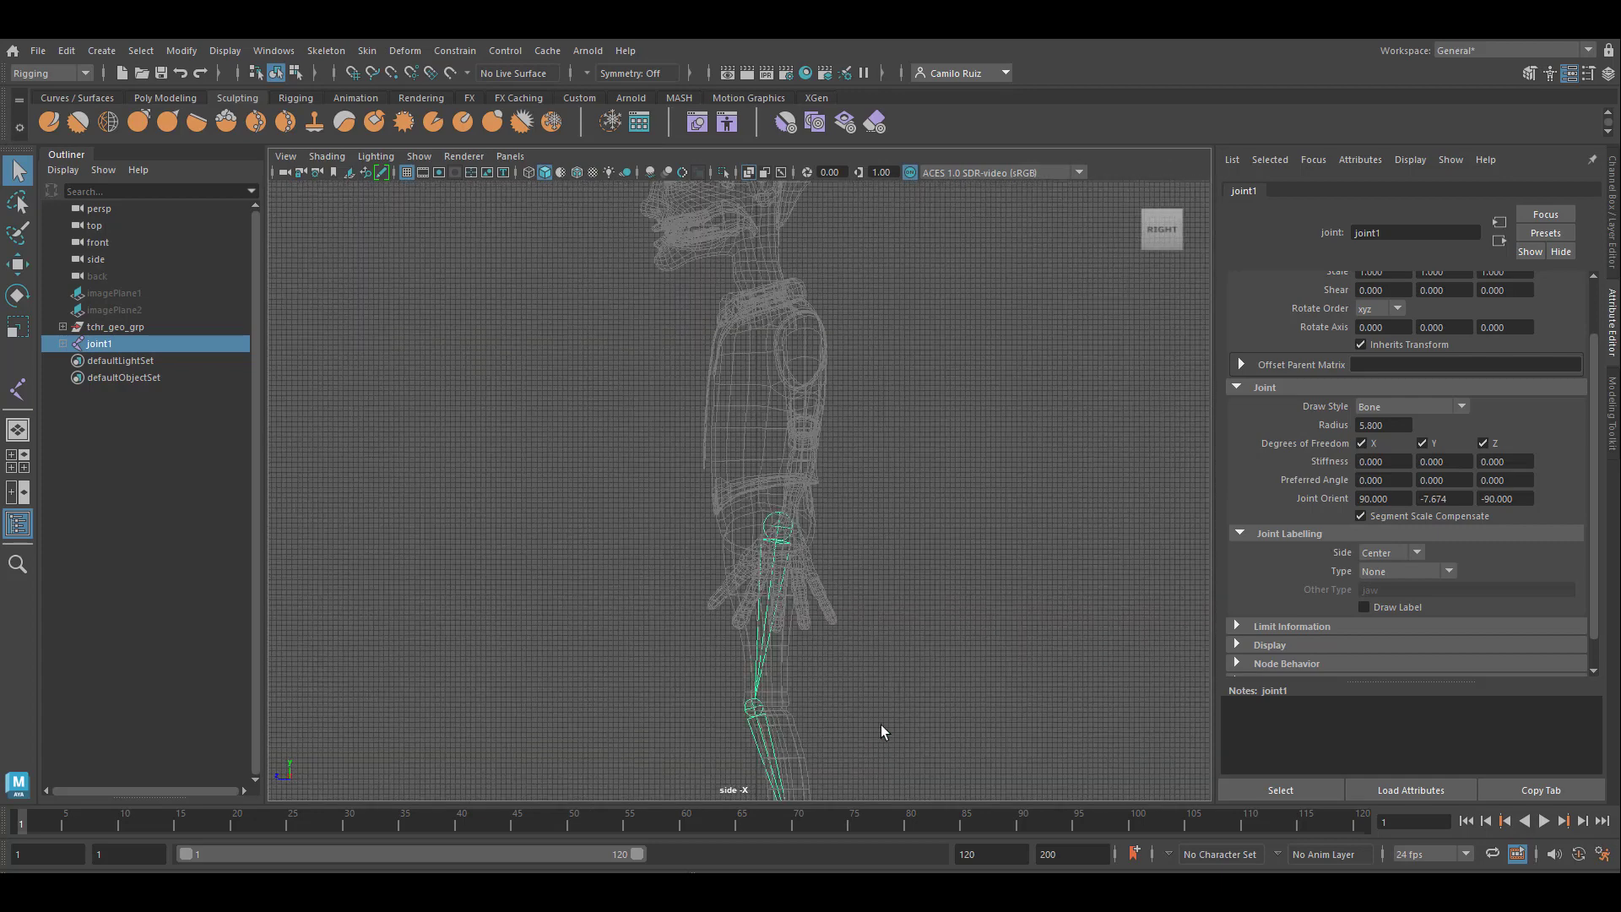
{"action": "middle_click_drag", "start_coordinate": [962, 601], "coordinate": [1035, 202], "text": "alt"}
{"action": "right_click_drag", "start_coordinate": [920, 296], "coordinate": [1025, 424], "text": "alt"}
{"action": "middle_click_drag", "start_coordinate": [1025, 424], "coordinate": [699, 437], "text": "alt"}
{"action": "right_click_drag", "start_coordinate": [727, 414], "coordinate": [799, 415], "text": "alt"}
{"action": "middle_click_drag", "start_coordinate": [802, 422], "coordinate": [802, 317], "text": "alt"}
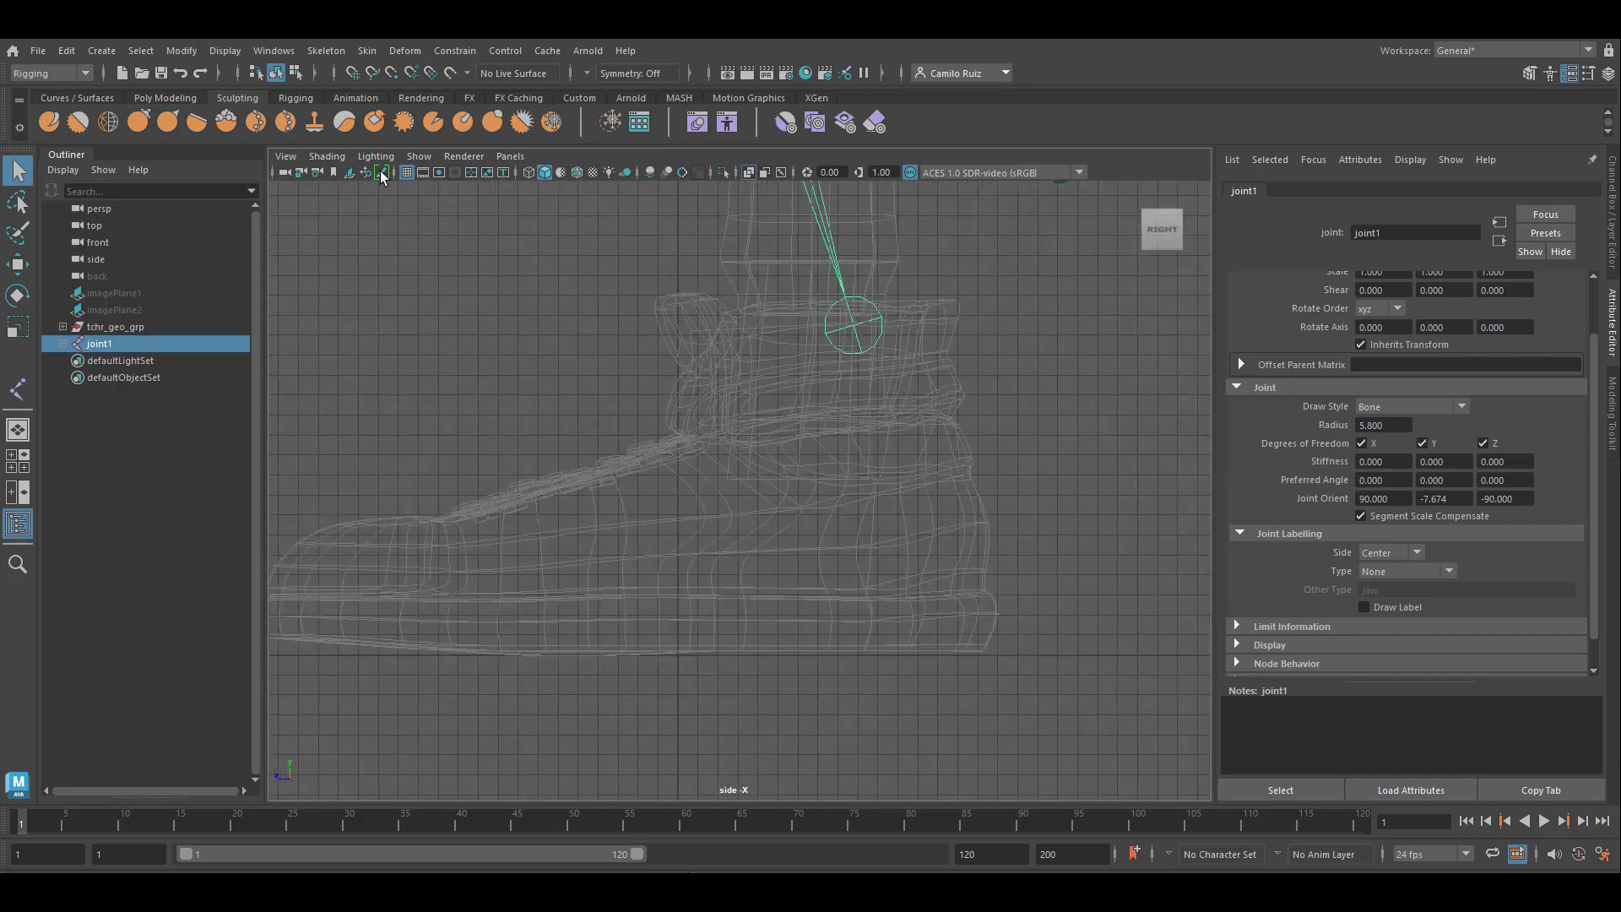
{"action": "left_click", "coordinate": [342, 53]}
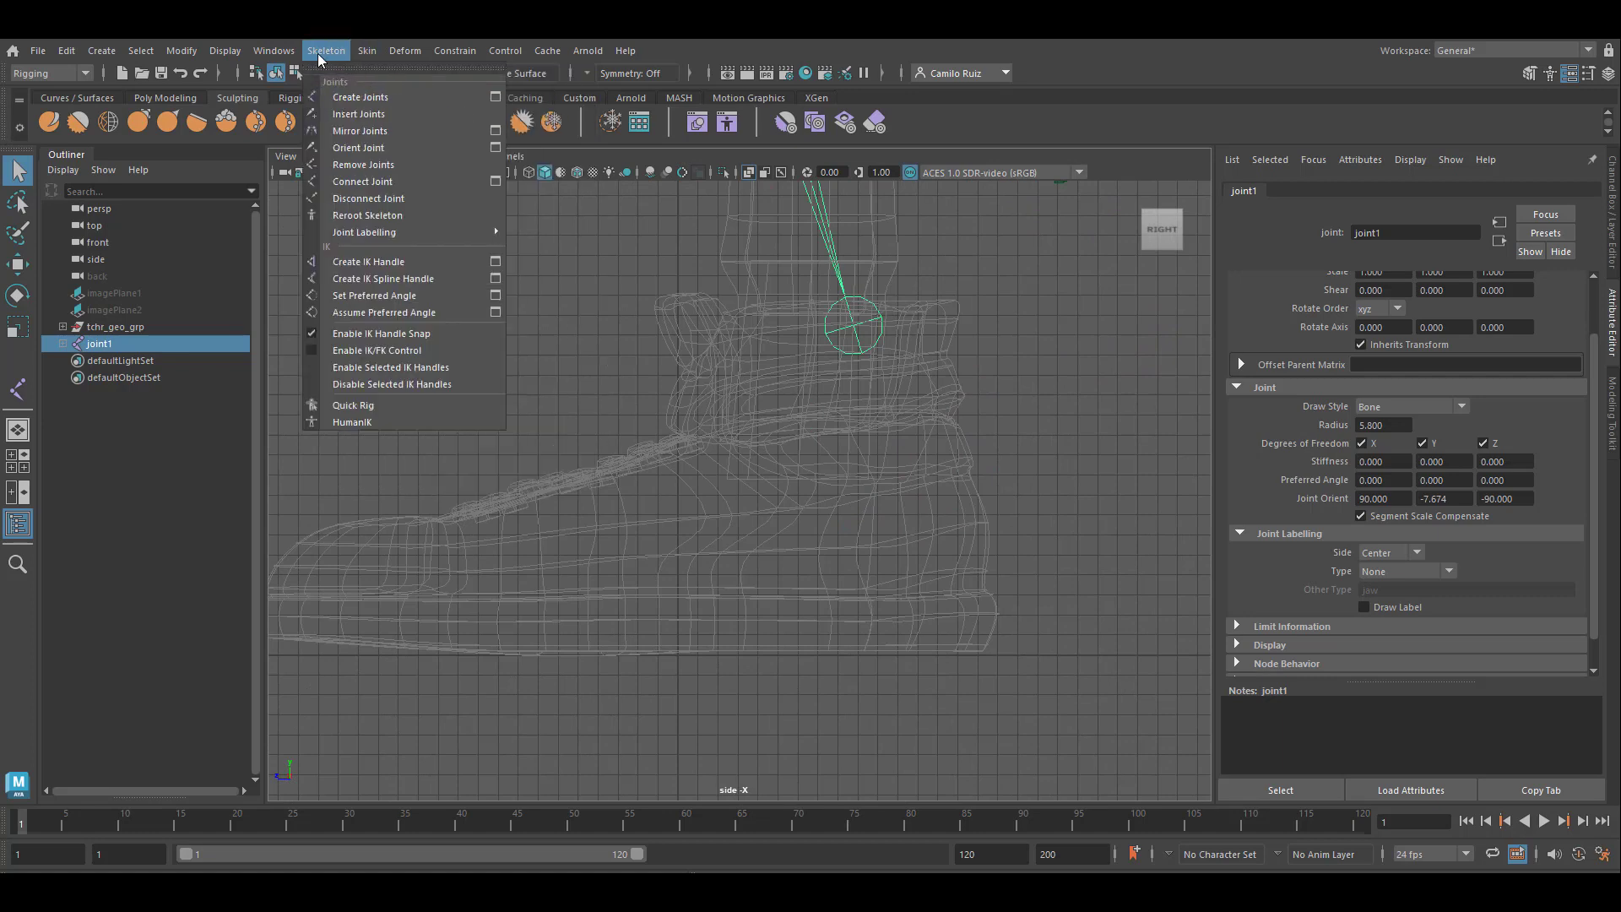
{"action": "left_click", "coordinate": [360, 98]}
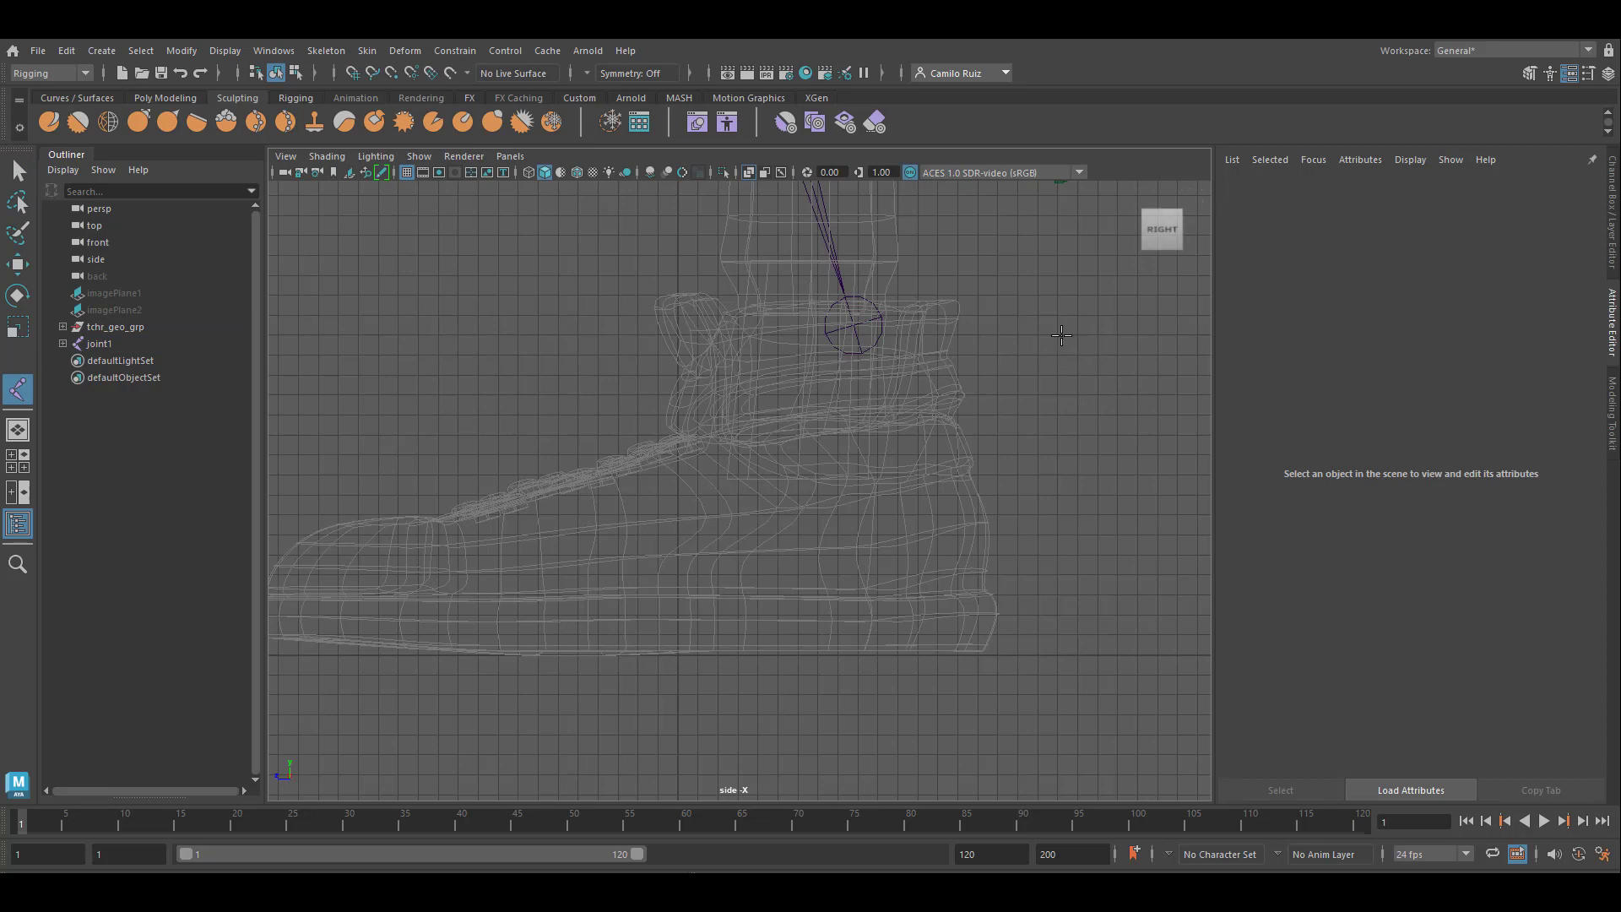
{"action": "left_click", "coordinate": [1056, 336]}
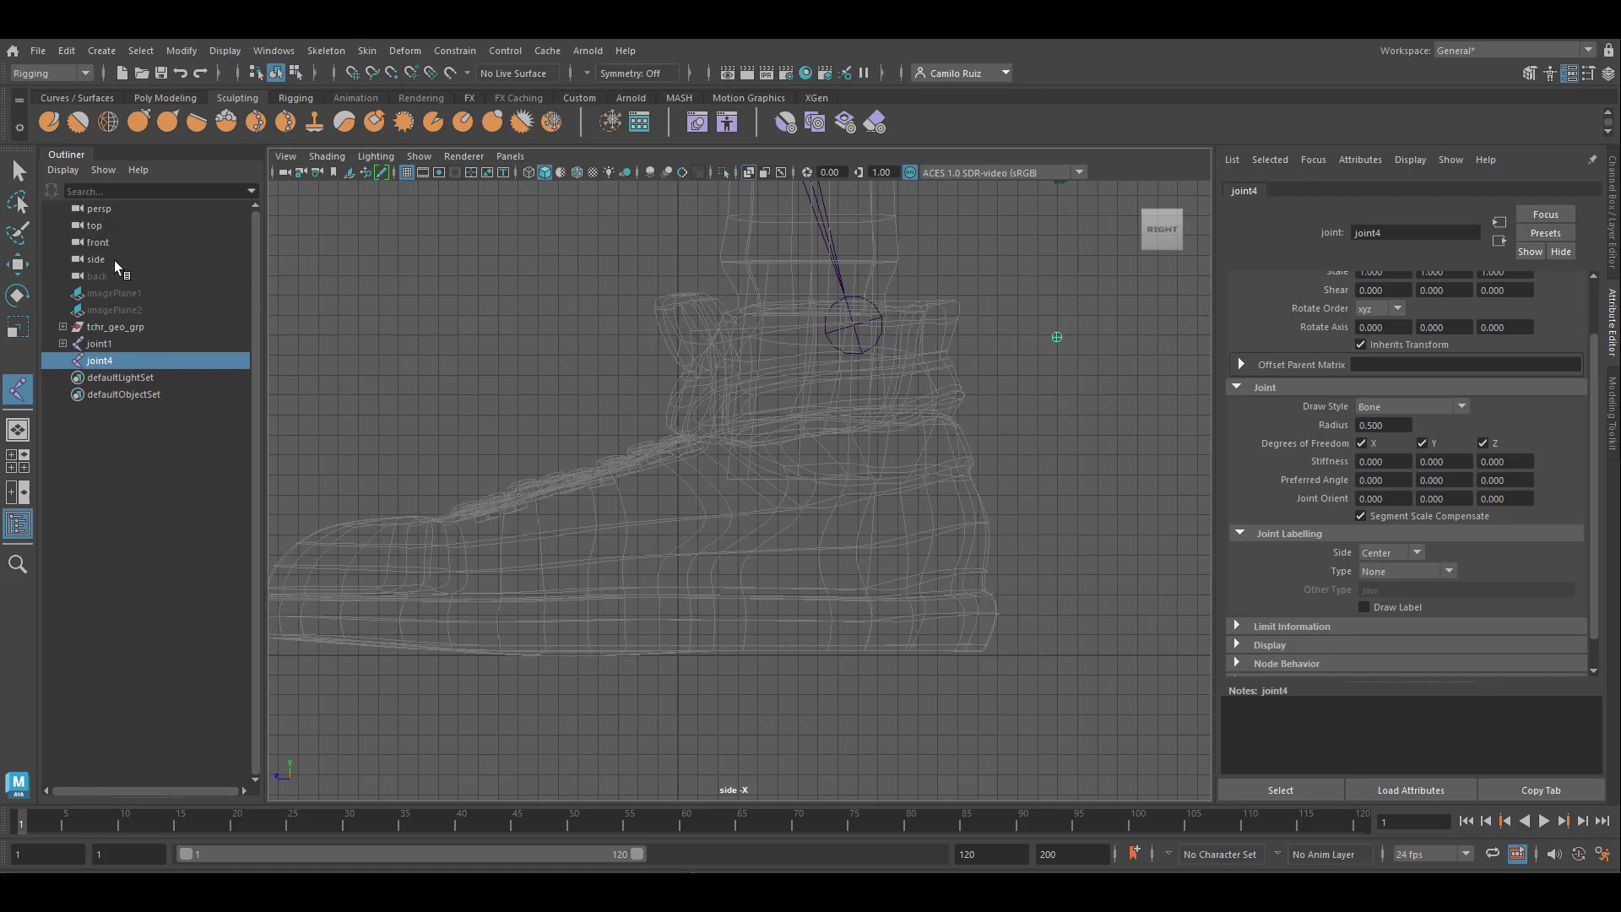
Move the new joint forward and slightly down so it sits at the existing ankle joint
{"action": "left_click", "coordinate": [19, 264]}
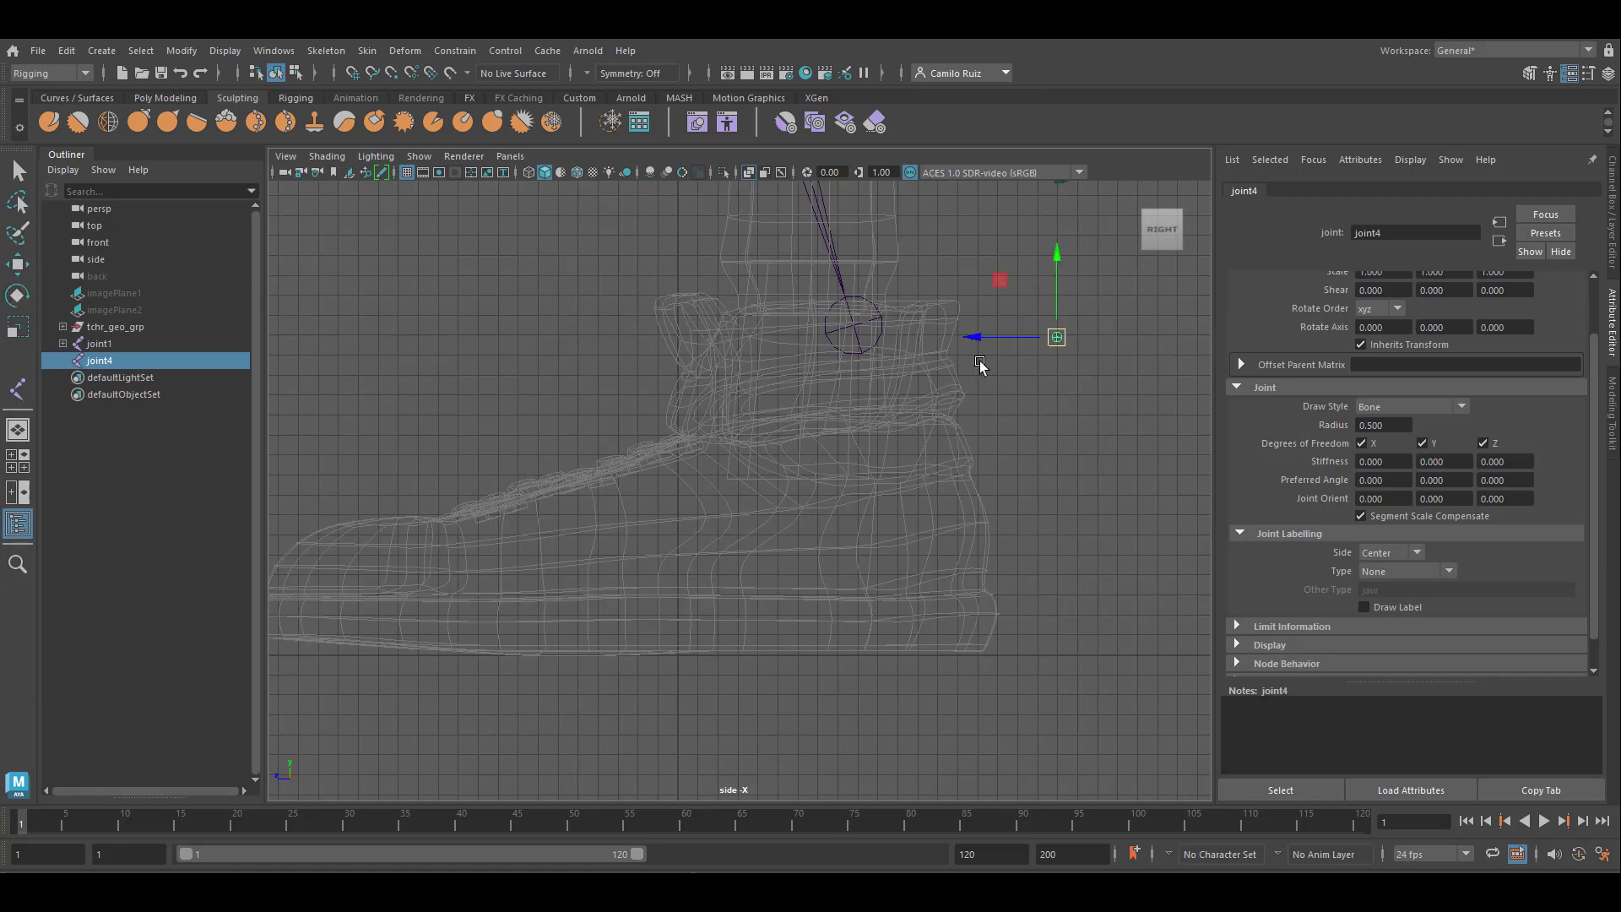
{"action": "left_click_drag", "start_coordinate": [970, 337], "coordinate": [865, 337]}
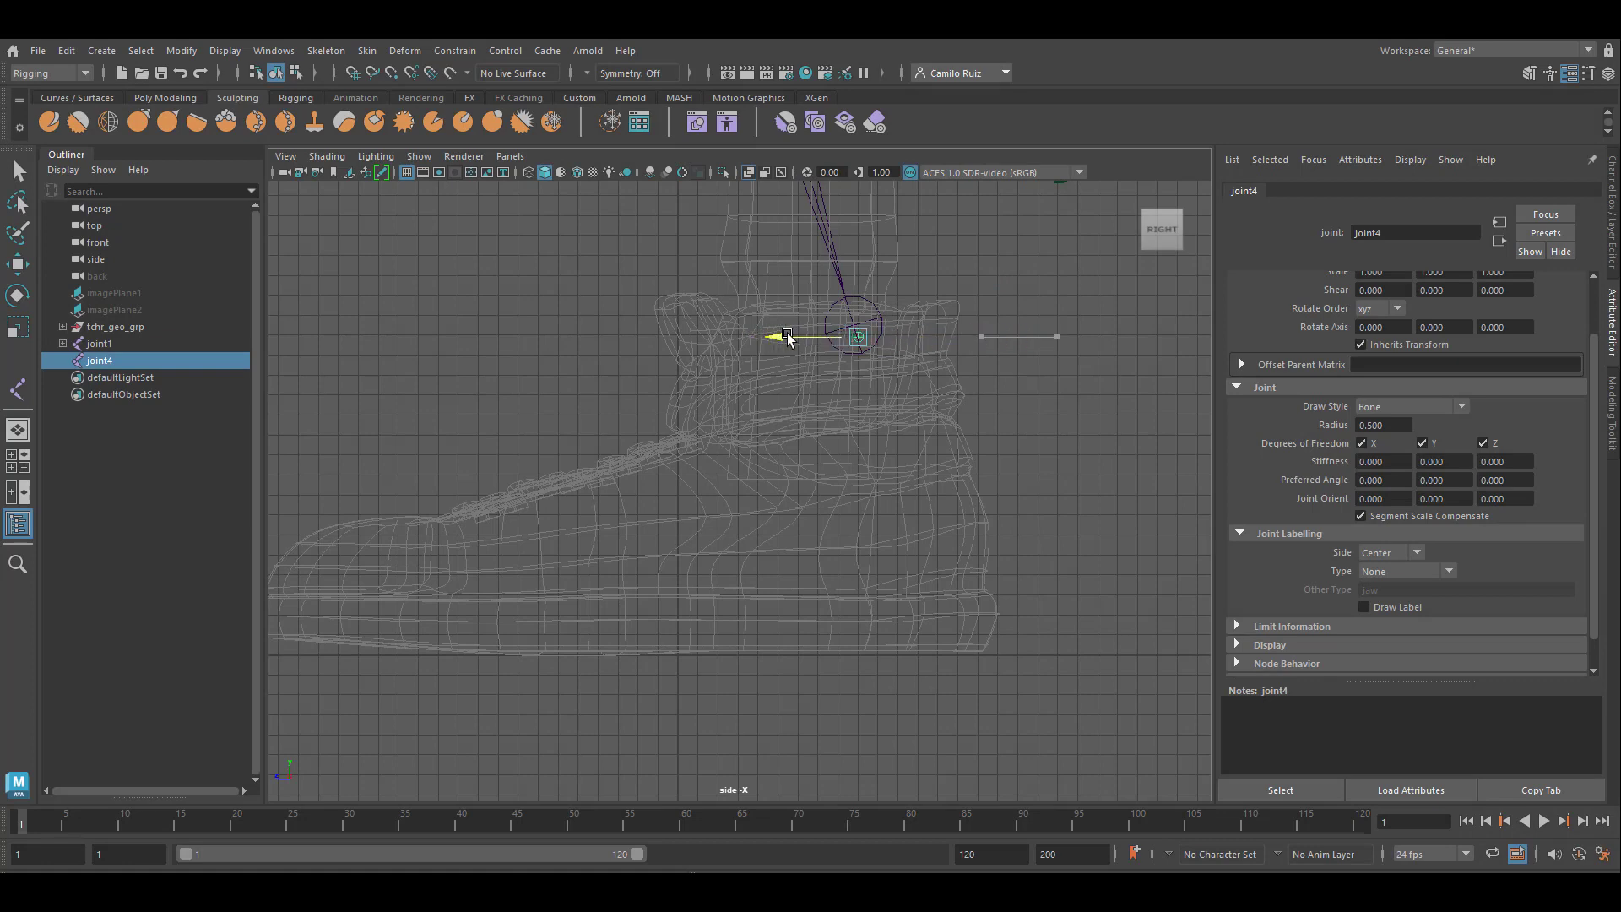
{"action": "middle_click_drag", "start_coordinate": [675, 542], "coordinate": [664, 559], "text": "shift"}
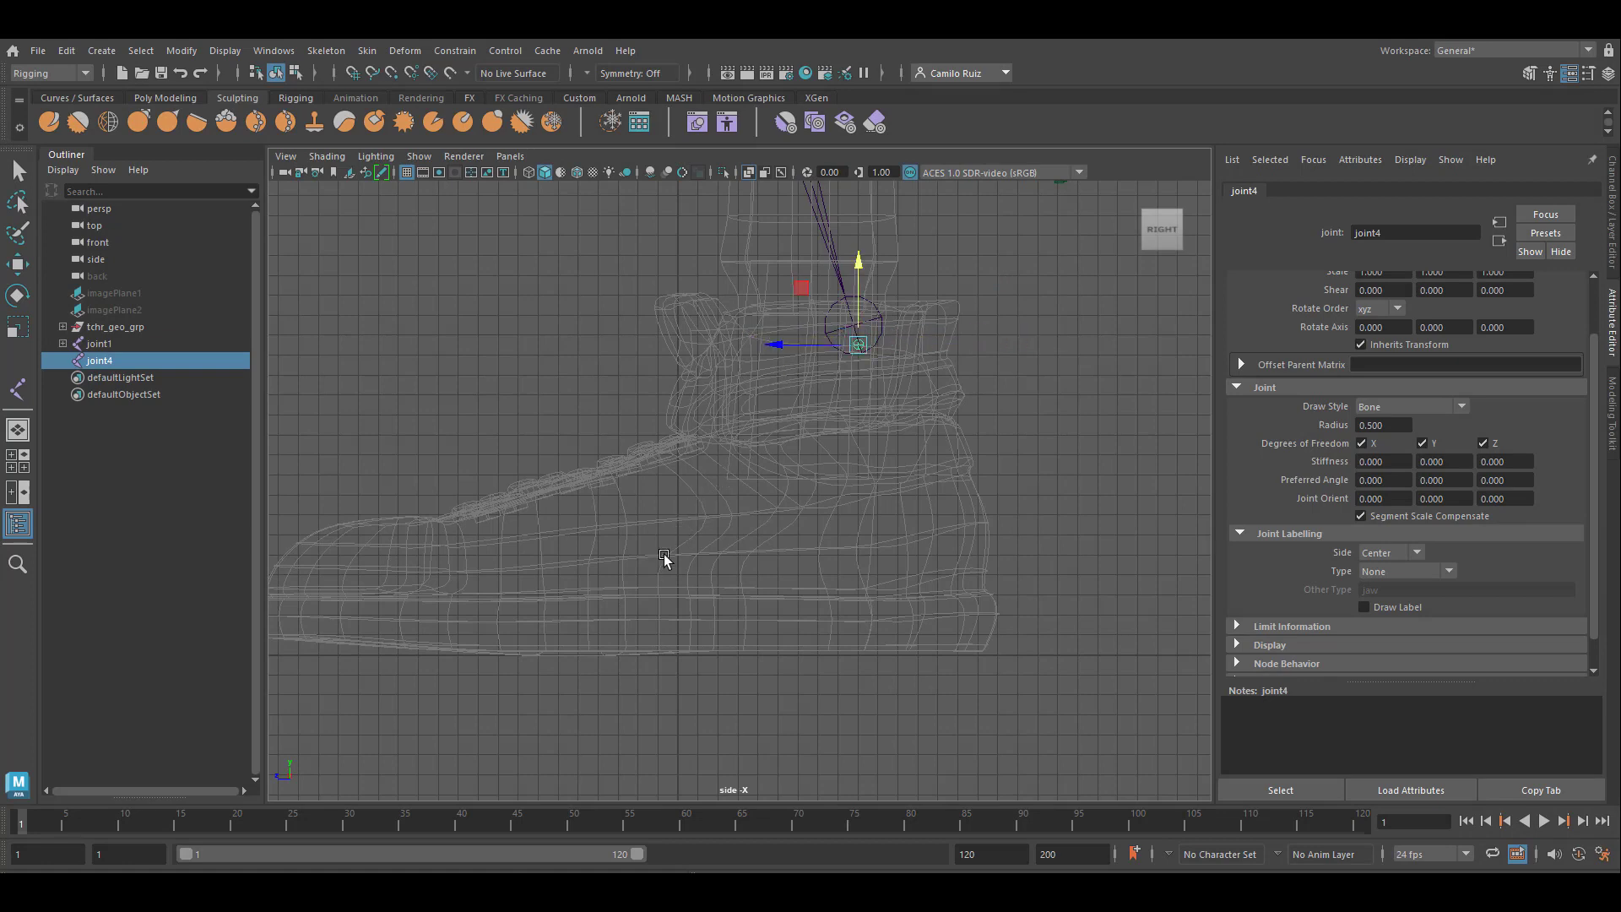
Continue the chain from the new ankle joint with one joint at the ball of the foot and one at the toe tip
{"action": "left_click", "coordinate": [24, 394]}
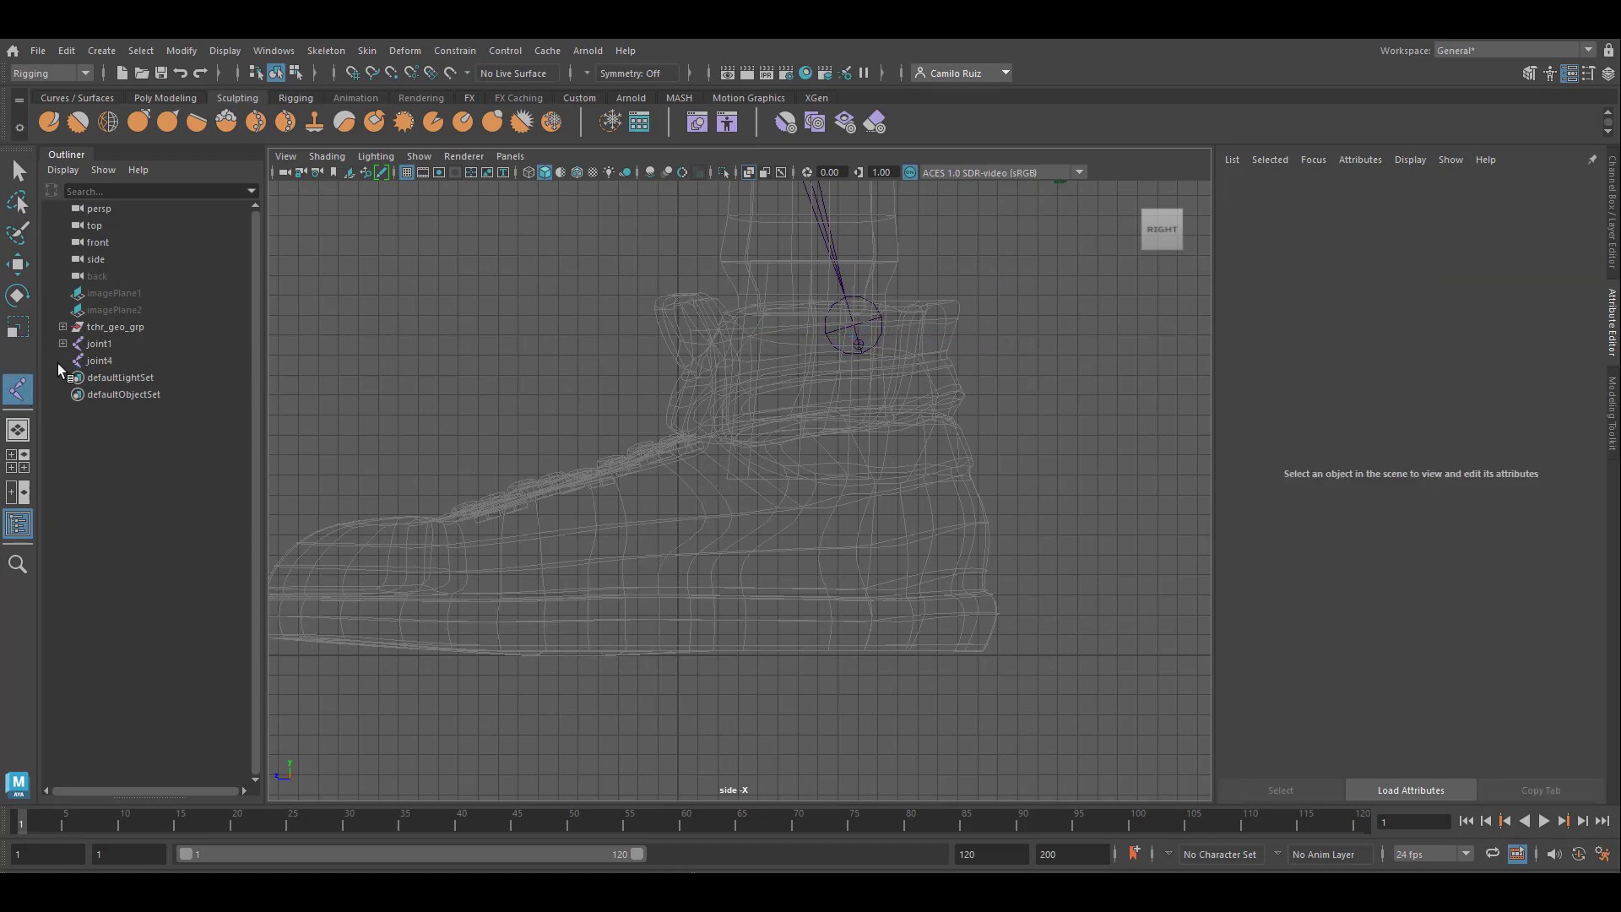
{"action": "left_click", "coordinate": [108, 361]}
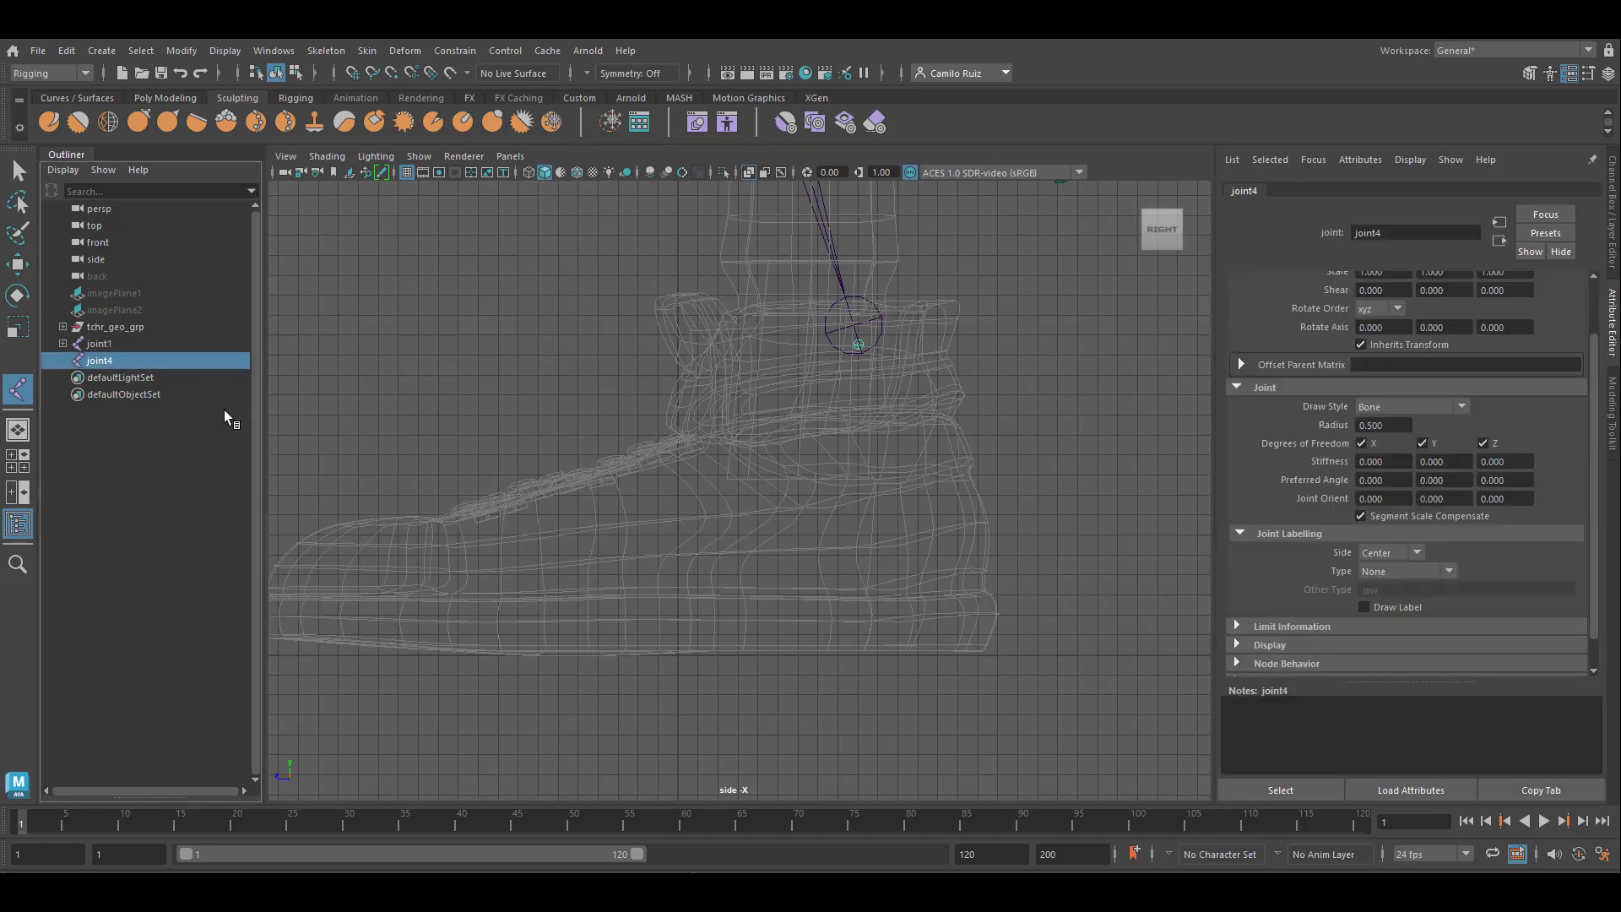
{"action": "left_click", "coordinate": [621, 595]}
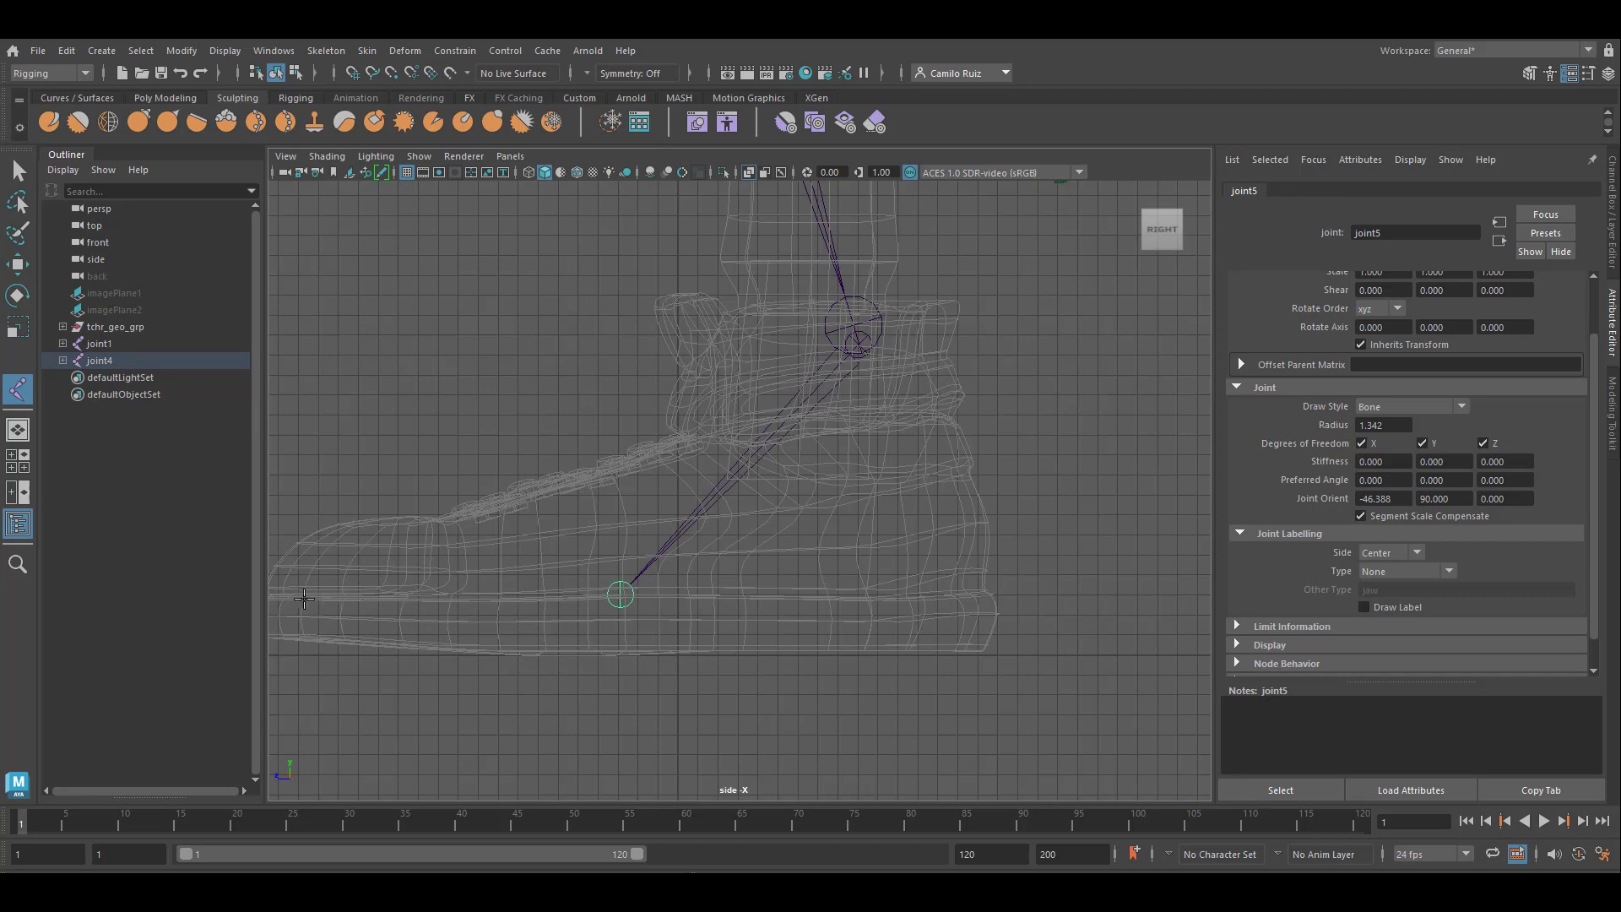
{"action": "middle_click_drag", "start_coordinate": [336, 590], "coordinate": [386, 594], "text": "alt"}
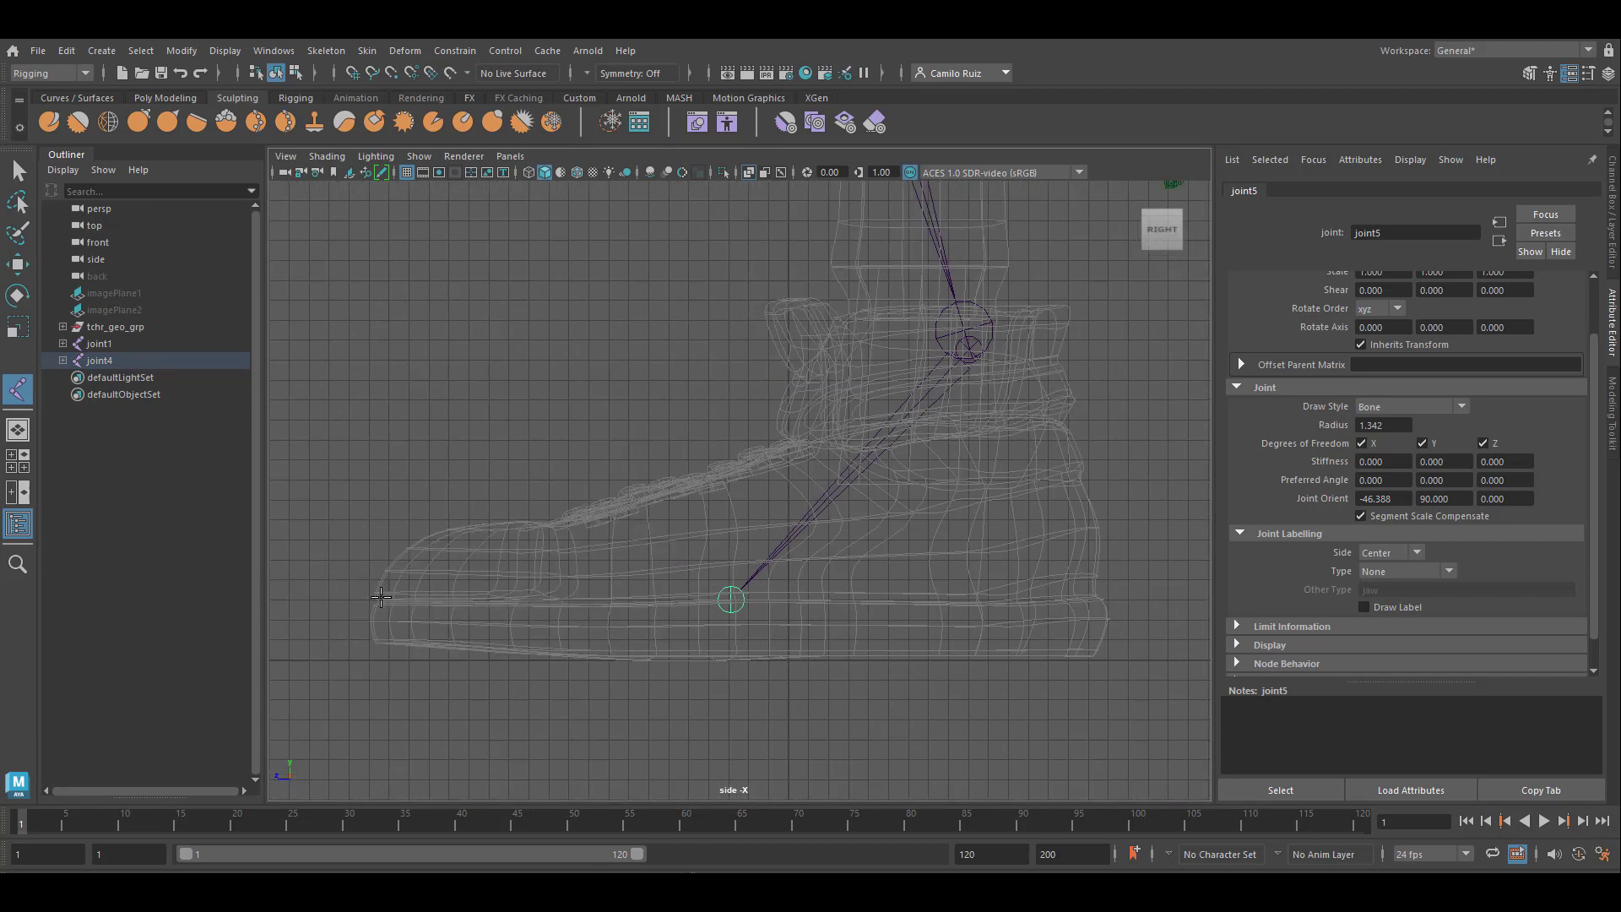
{"action": "left_click", "coordinate": [376, 598]}
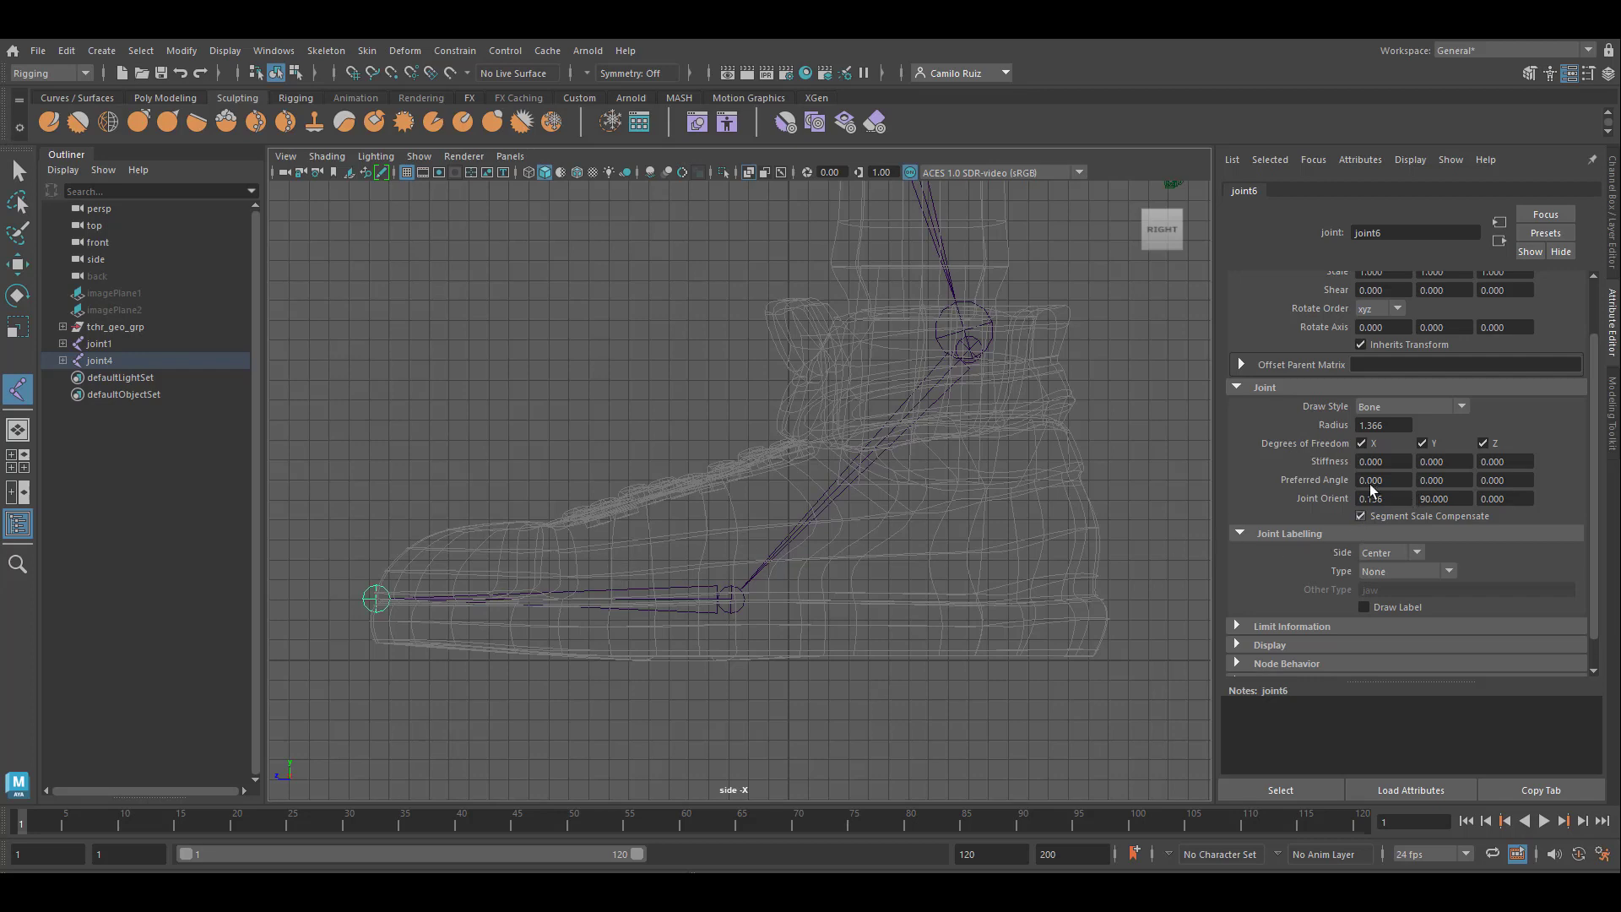
Zero the toe tip joint's X and Y joint orientation
{"action": "left_click_drag", "start_coordinate": [1403, 500], "coordinate": [1288, 485]}
{"action": "type", "text": "0"}
{"action": "left_click_drag", "start_coordinate": [1461, 495], "coordinate": [1351, 494]}
{"action": "type", "text": "0"}
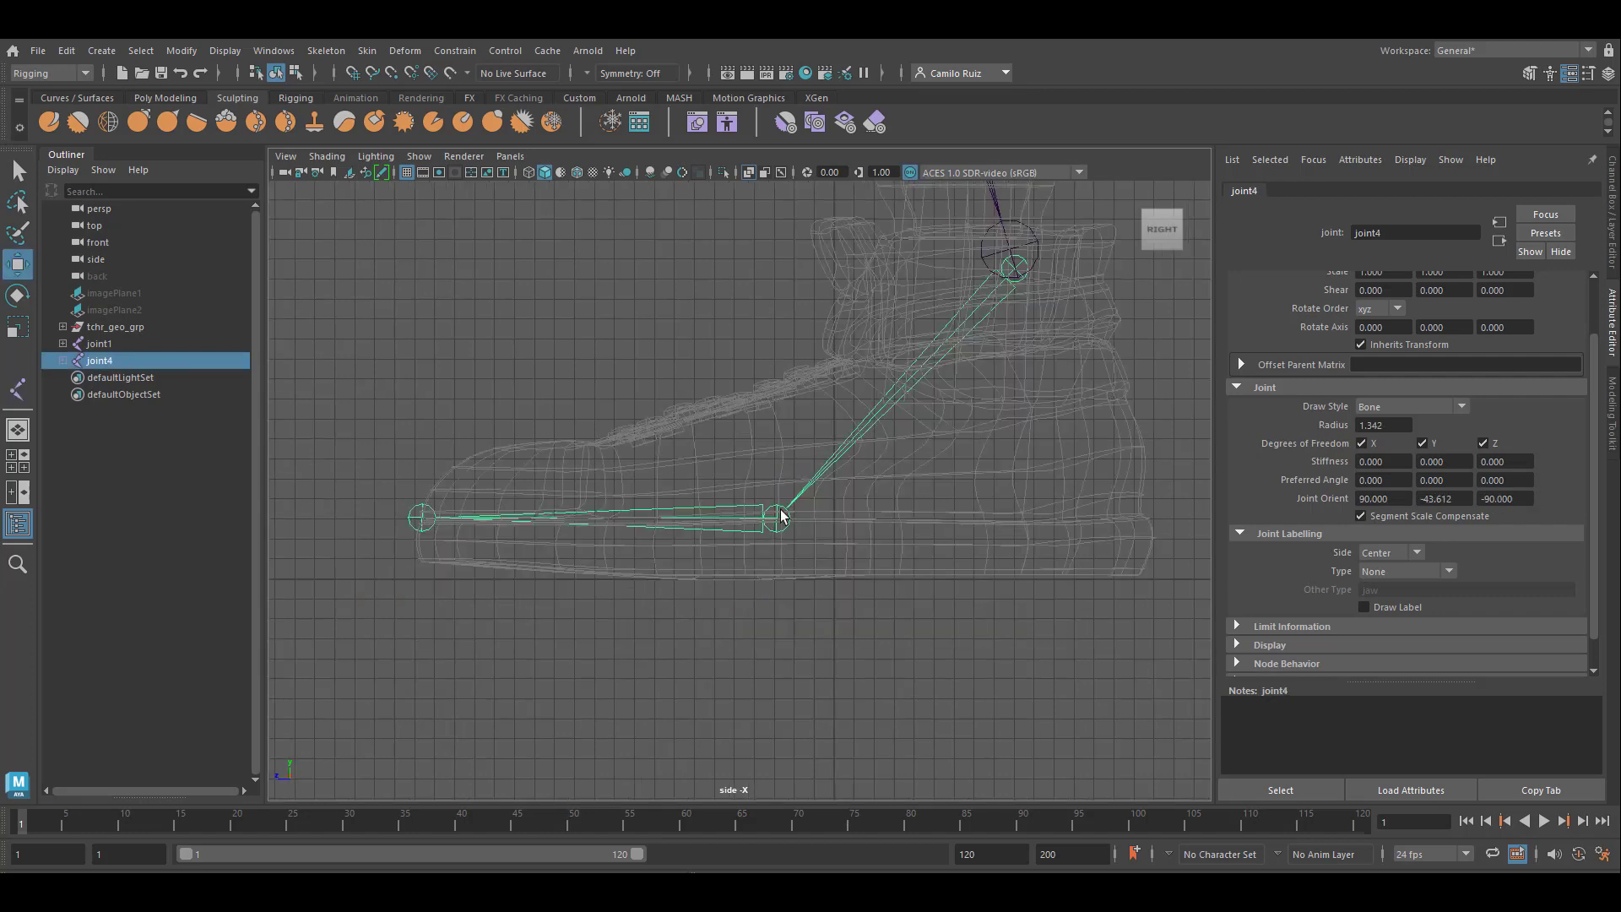
Try setting the ball joint's Z joint orientation to 0 while it is parented to the ankle, and undo it
{"action": "left_click", "coordinate": [783, 513]}
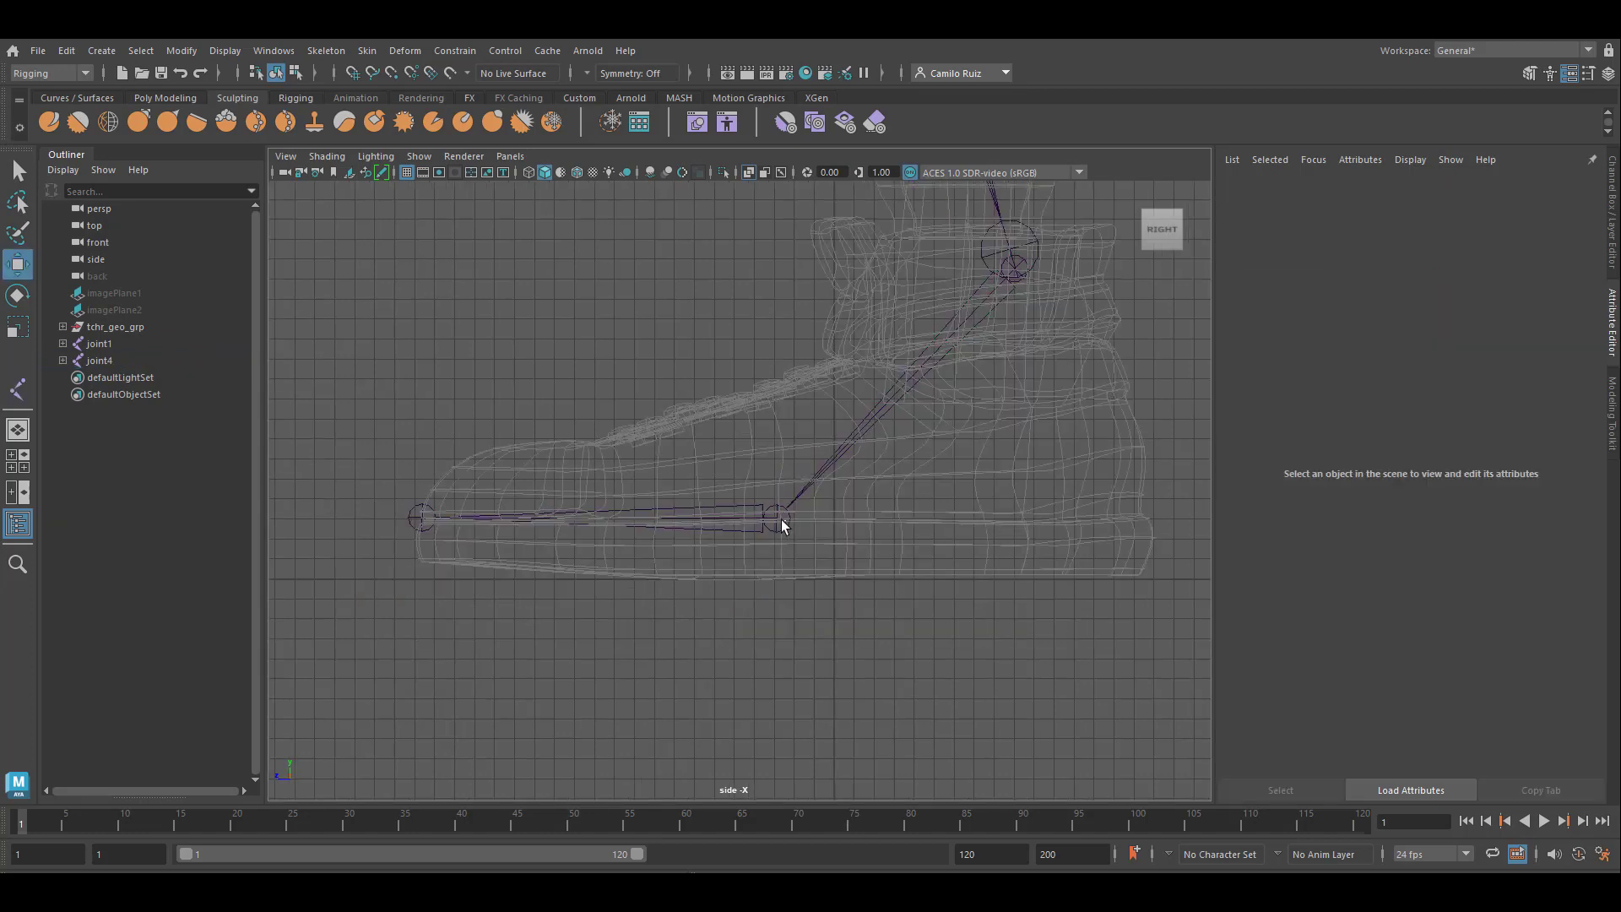
{"action": "left_click", "coordinate": [778, 533]}
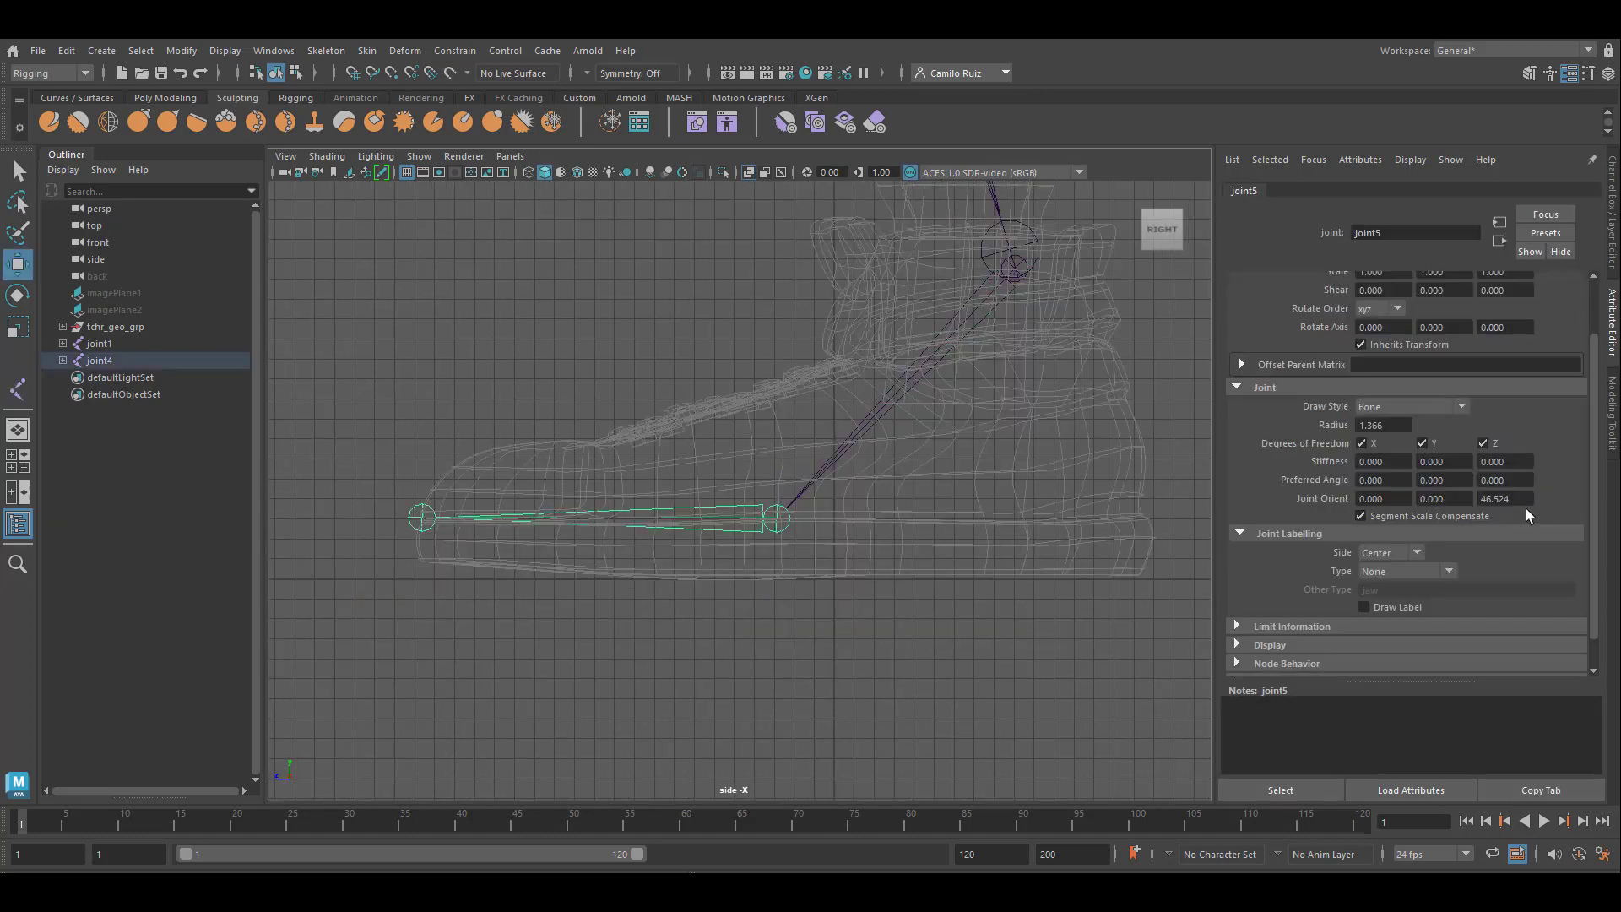
{"action": "left_click_drag", "start_coordinate": [1528, 502], "coordinate": [1444, 498]}
{"action": "type", "text": "0"}
{"action": "key", "text": "Return"}
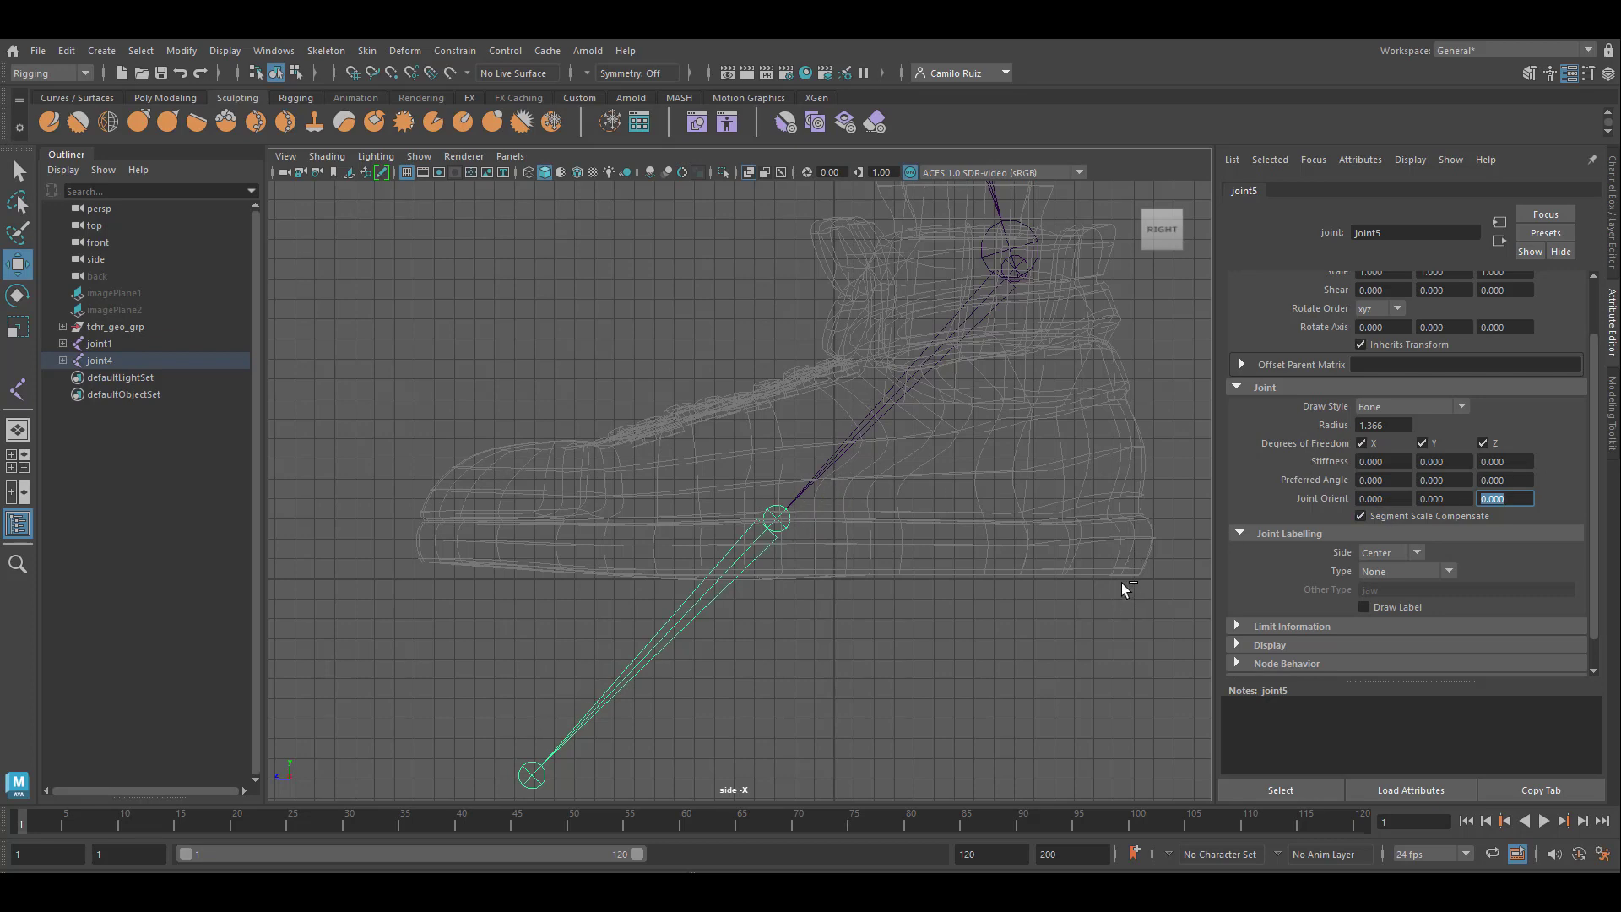
{"action": "key", "text": "ctrl+z"}
{"action": "key", "text": "ctrl+z"}
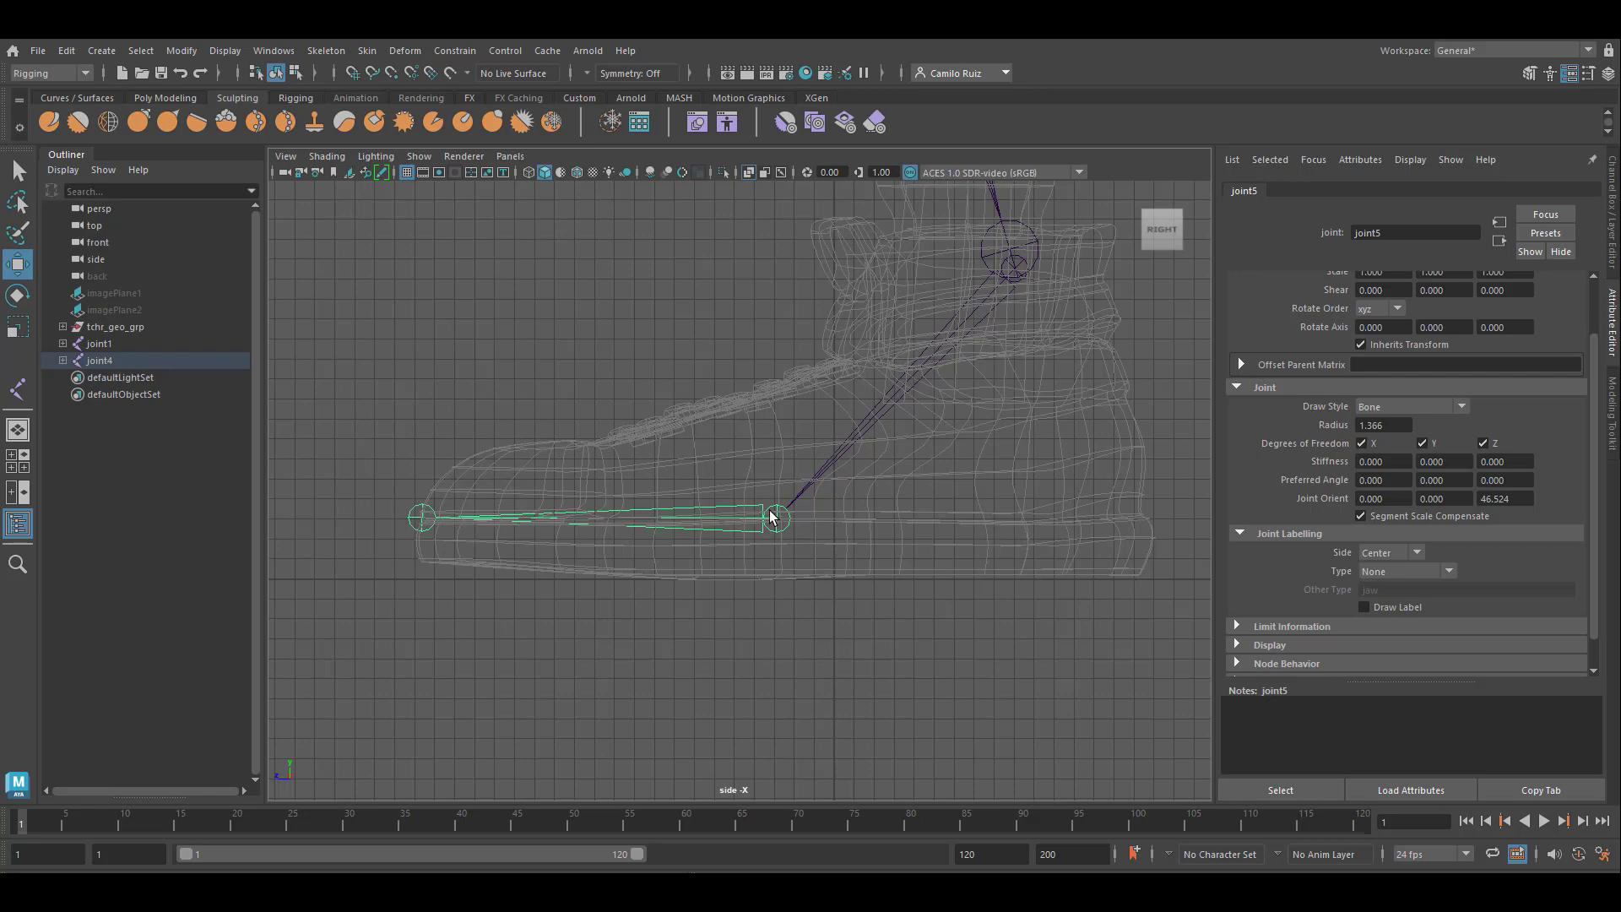
Unparent the ball joint, together with its toe tip, from the new ankle joint
{"action": "key", "text": "shift+p"}
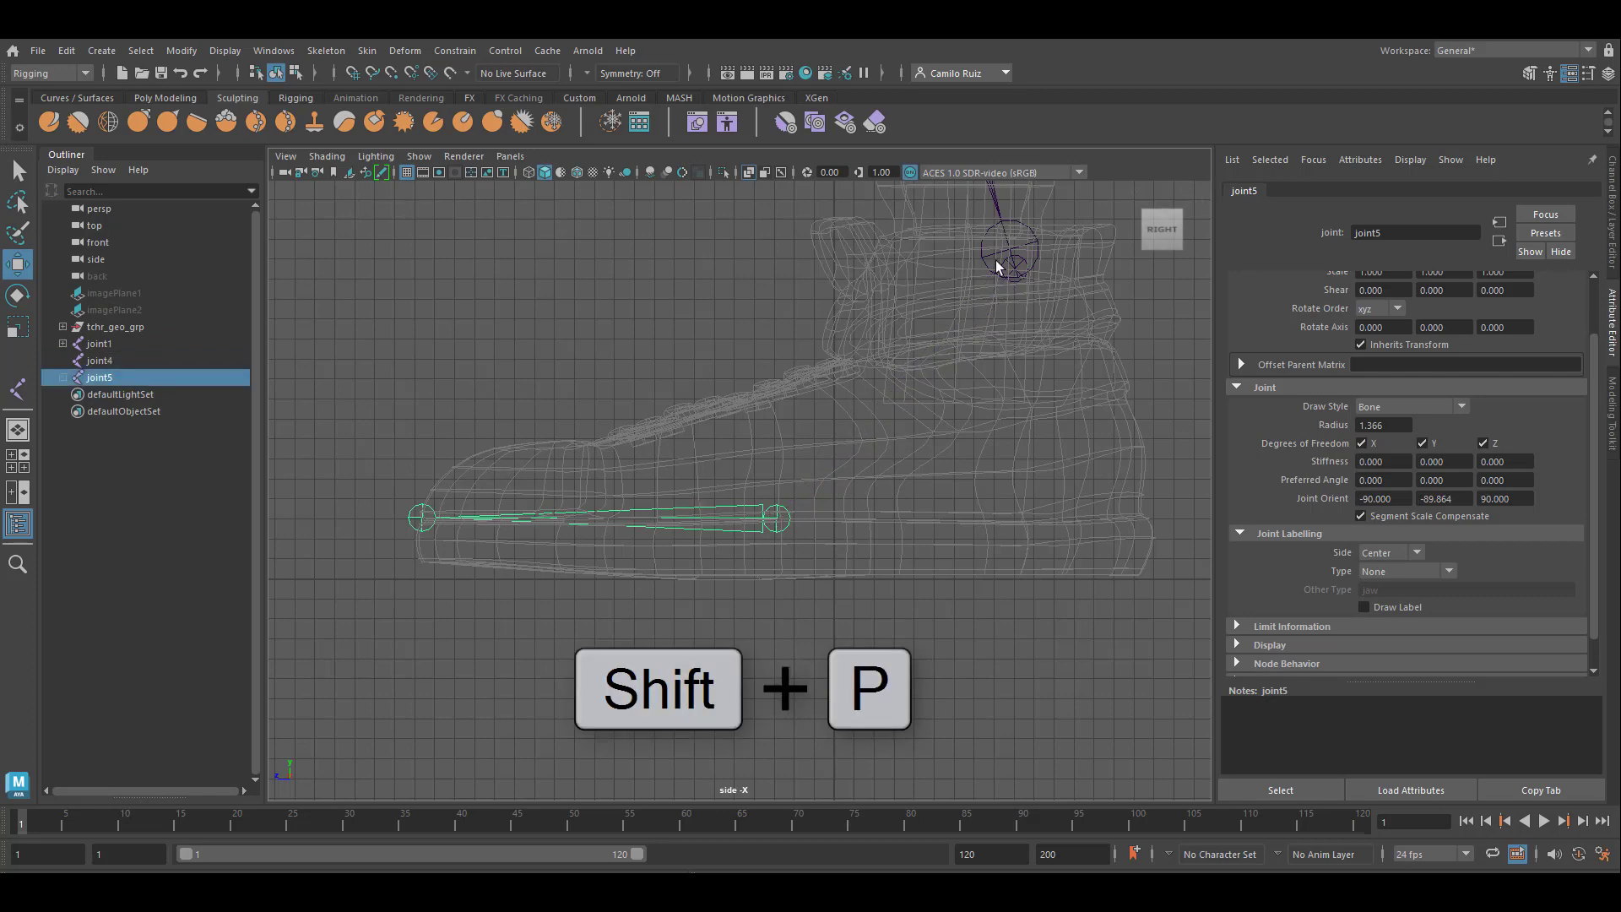
{"action": "left_click", "coordinate": [793, 539]}
{"action": "left_click", "coordinate": [782, 518]}
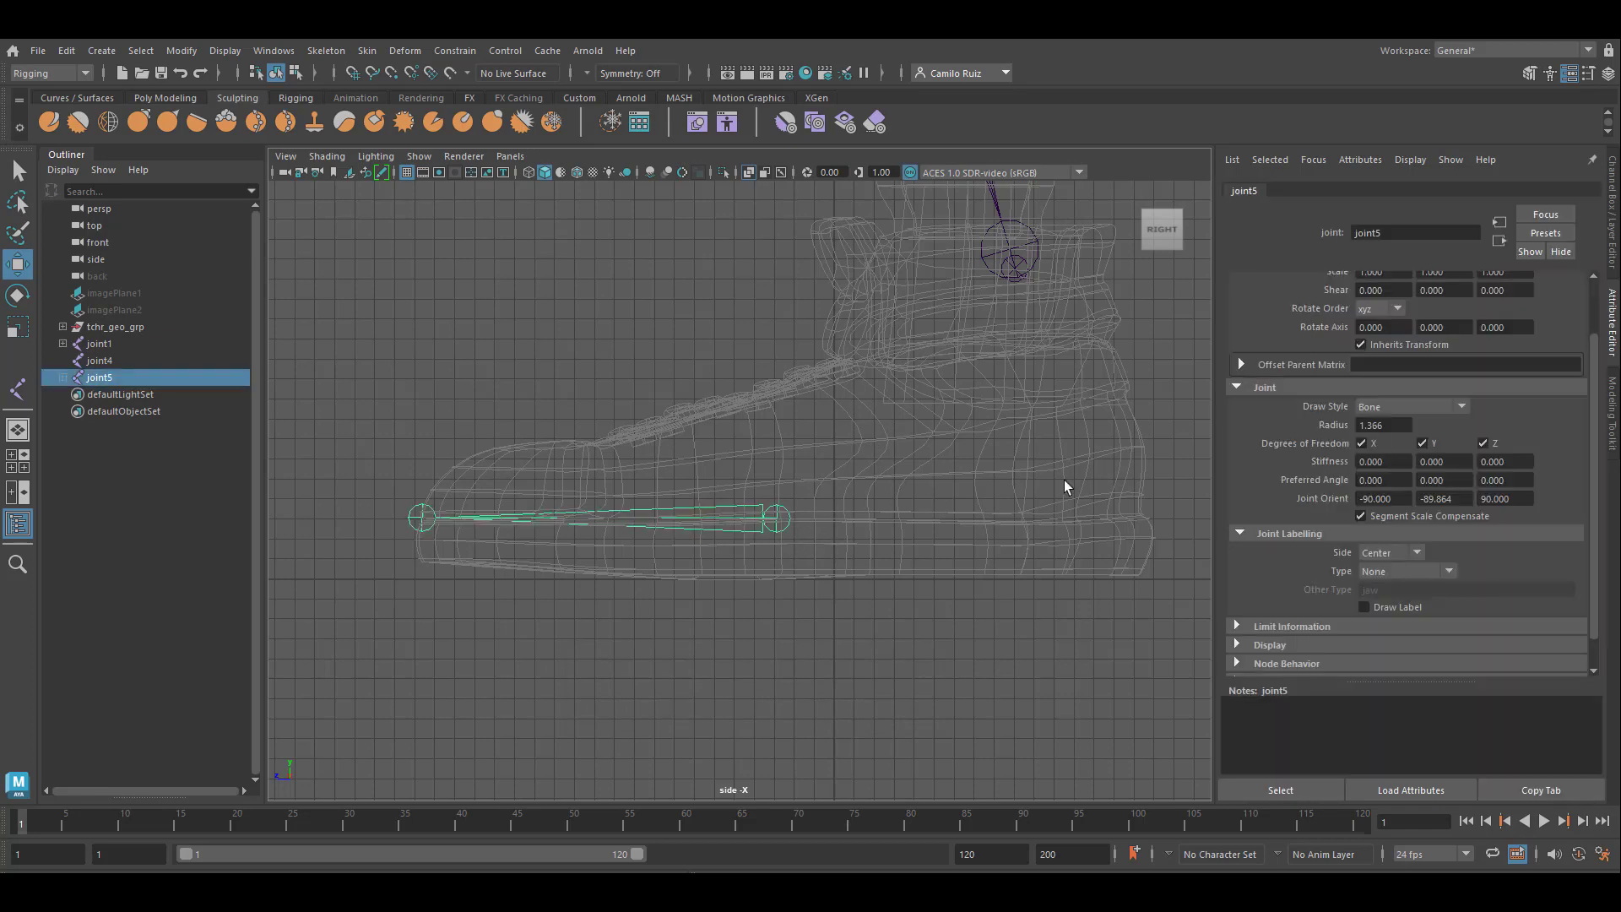
Set the unparented ball joint's joint orientation to 0, -90, 0
{"action": "double_click", "coordinate": [1377, 498]}
{"action": "type", "text": "0"}
{"action": "key", "text": "Return"}
{"action": "double_click", "coordinate": [1467, 499]}
{"action": "type", "text": "-90"}
{"action": "key", "text": "Return"}
{"action": "double_click", "coordinate": [1478, 499]}
{"action": "left_click", "coordinate": [1514, 500]}
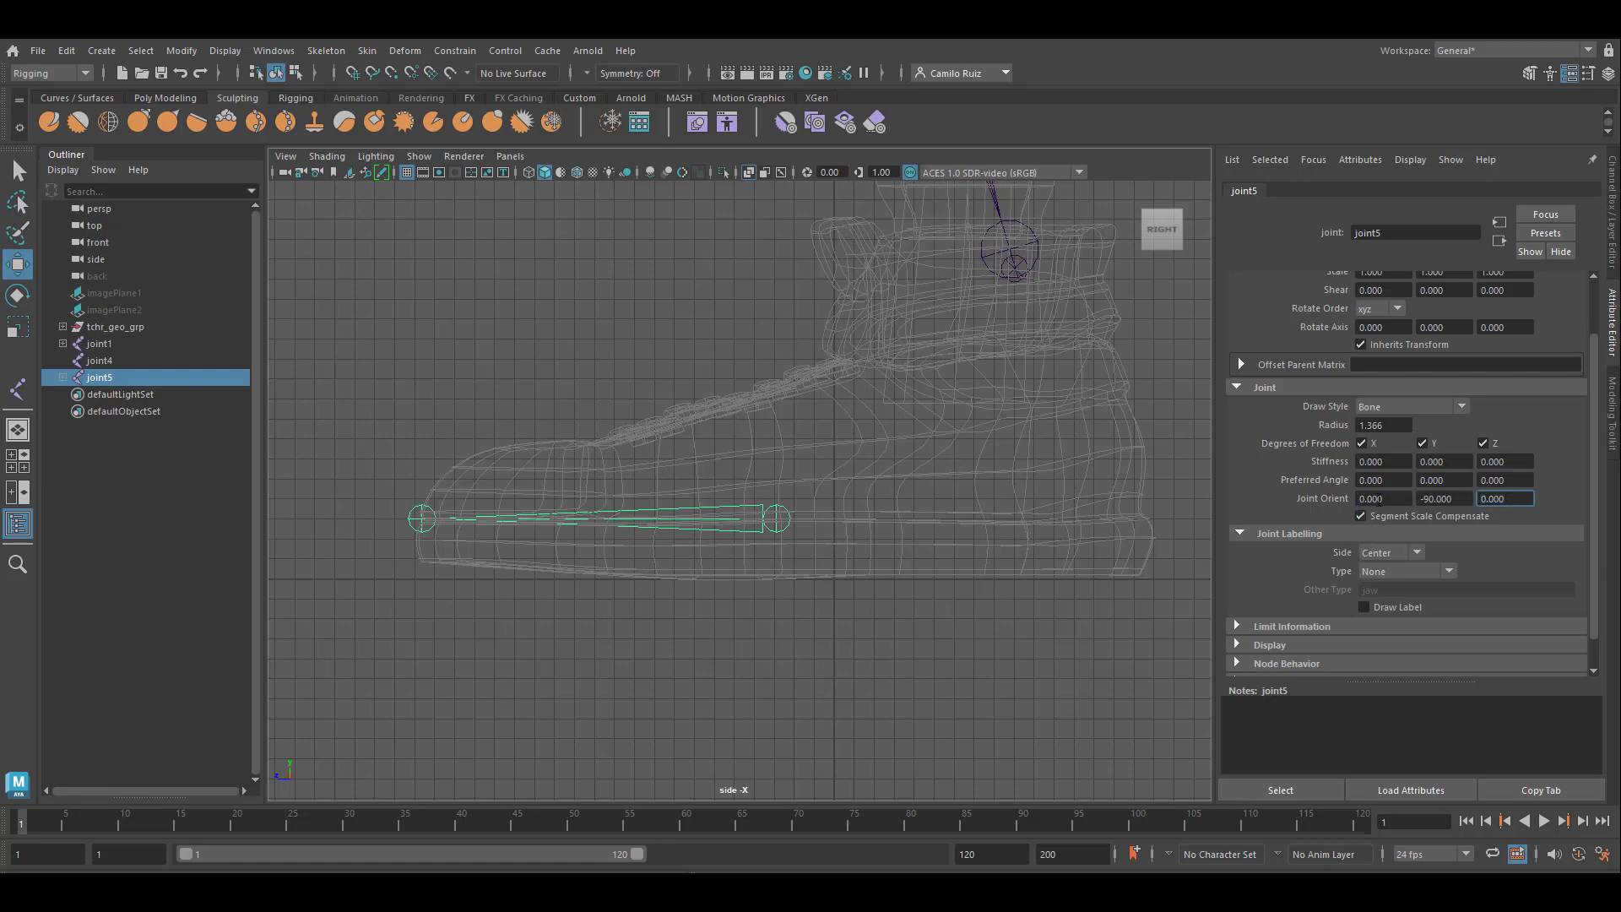
Set the new ankle joint's joint orientation to 0 on all three axes
{"action": "left_click", "coordinate": [1020, 260]}
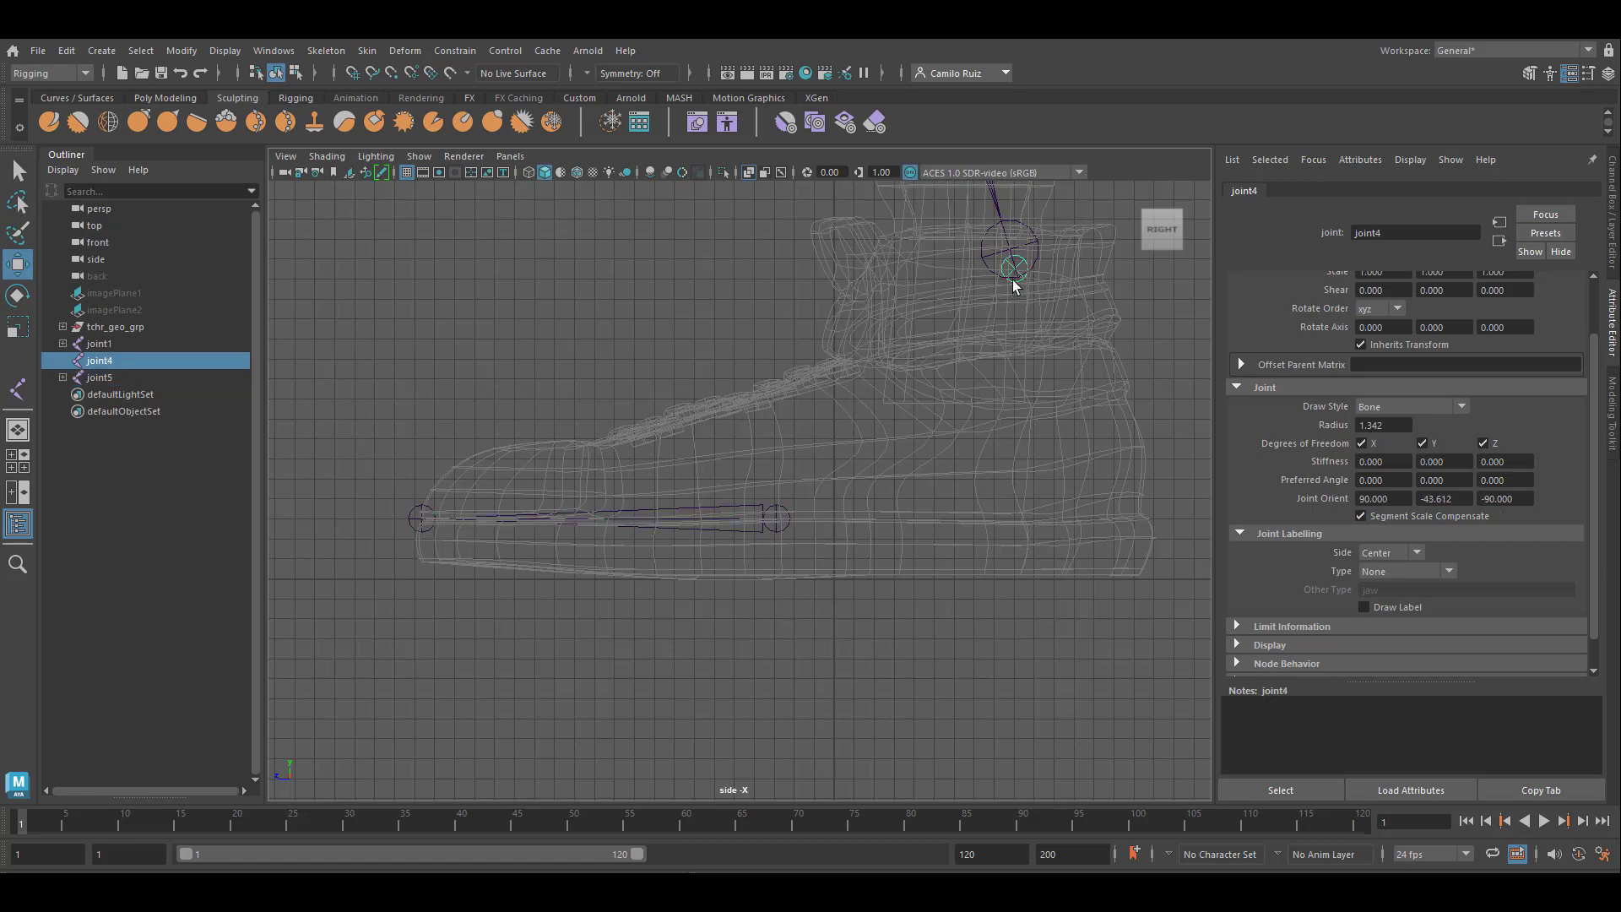
{"action": "left_click", "coordinate": [1361, 498]}
{"action": "type", "text": "0"}
{"action": "key", "text": "Return"}
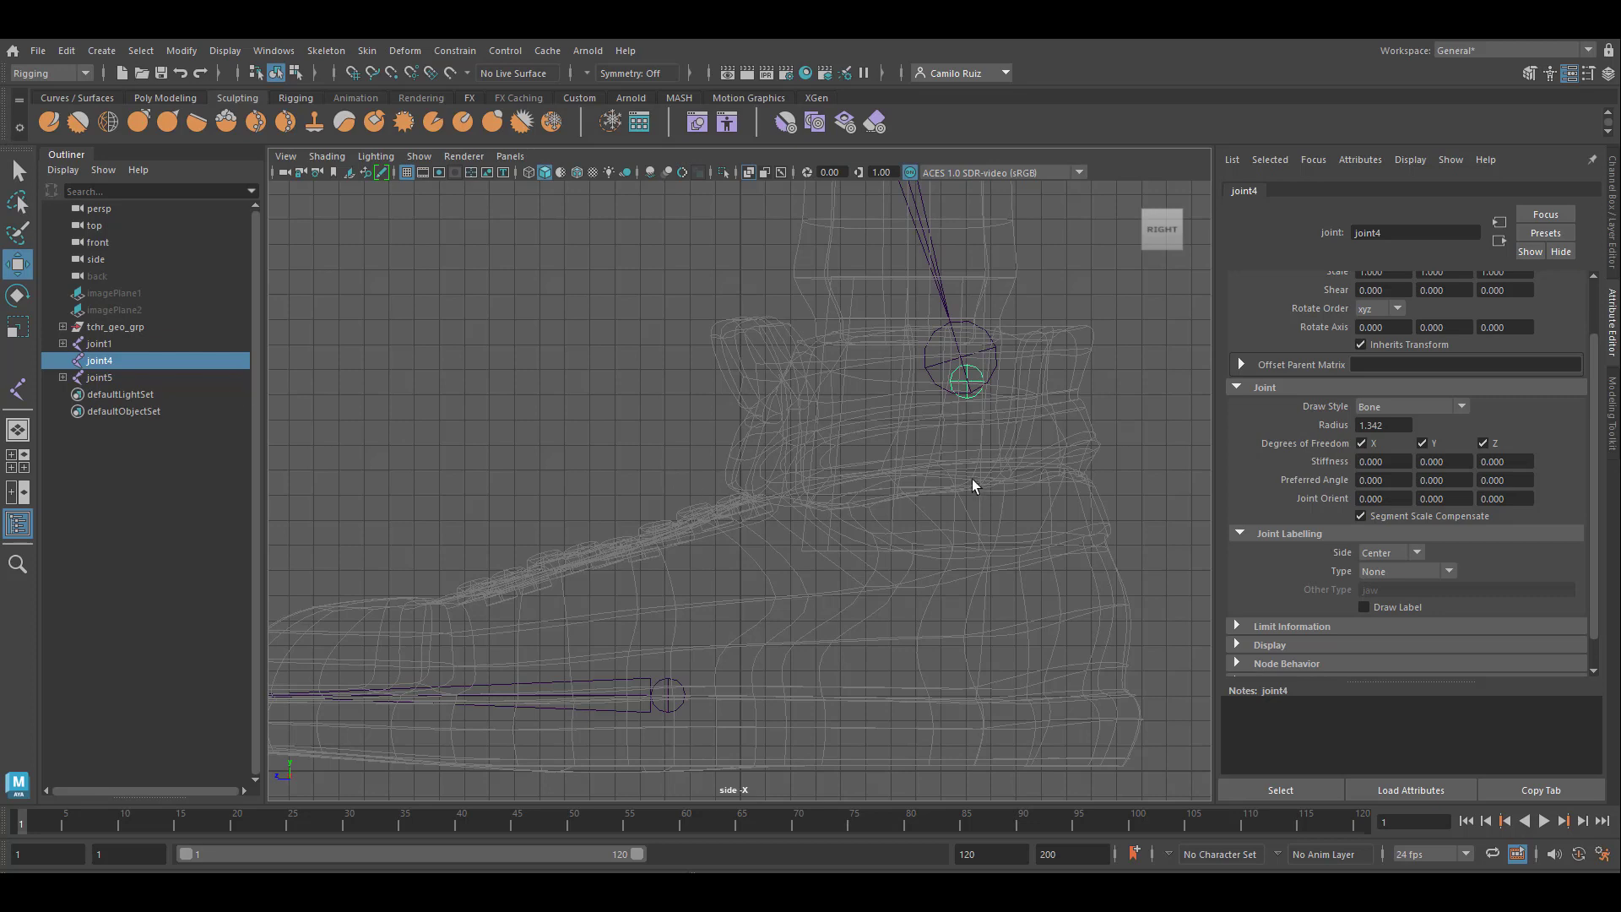
Parent the ball joint back under the new ankle joint
{"action": "left_click", "coordinate": [682, 681]}
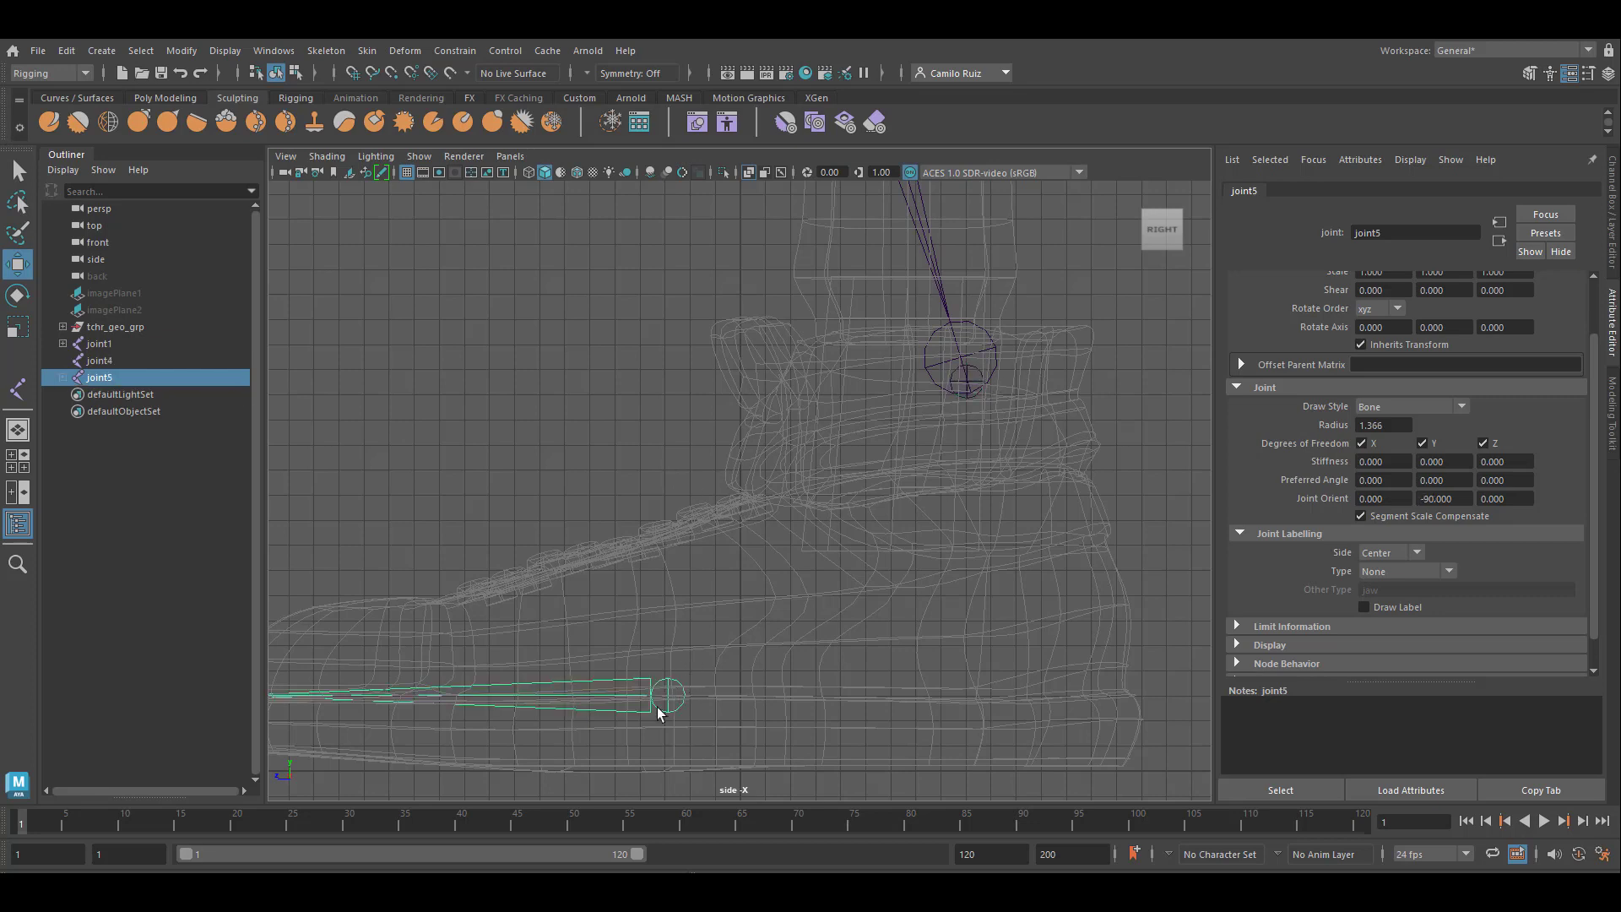
{"action": "left_click", "coordinate": [979, 372], "text": "shift"}
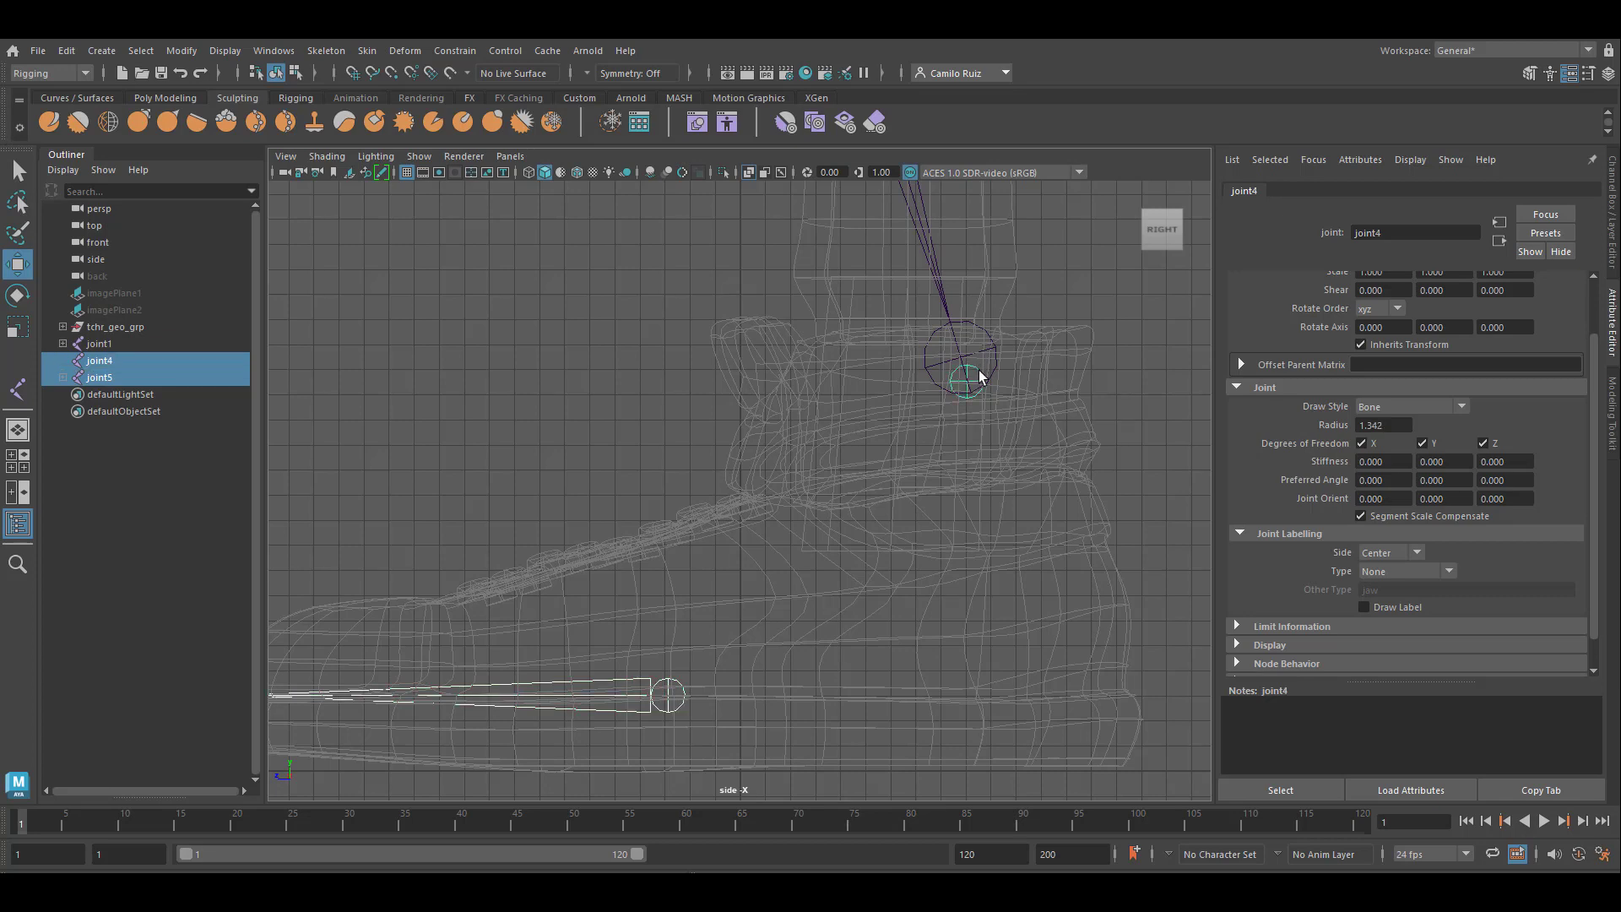
{"action": "key", "text": "p"}
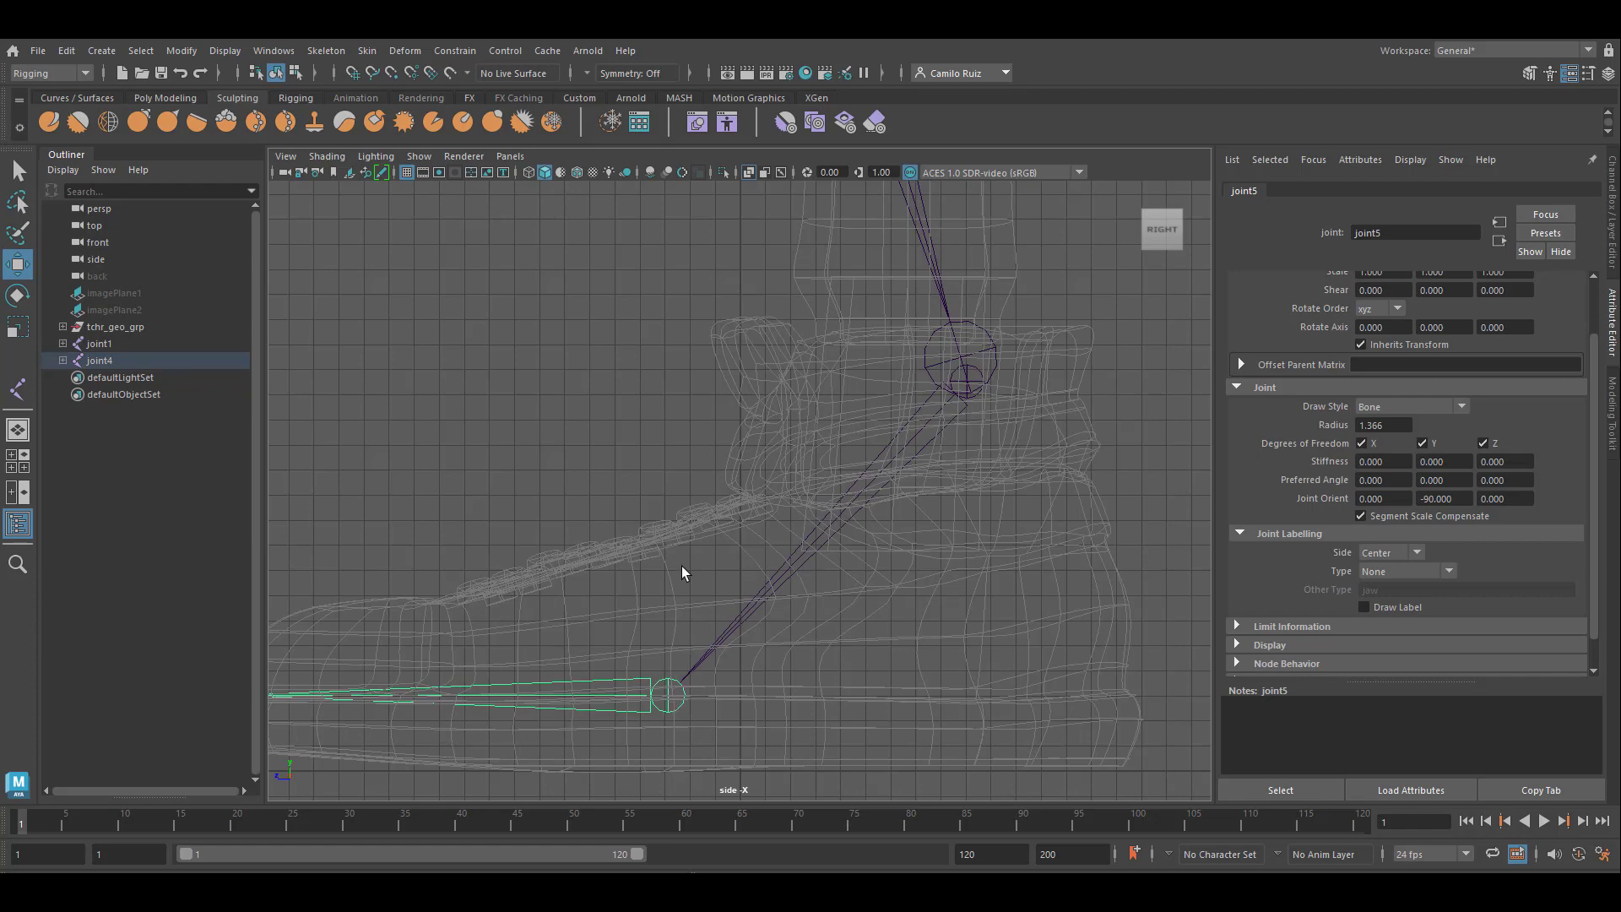
Select the new ankle joint and examine the foot chain's orientation and position relative to the leg in the perspective view
{"action": "key", "text": "space"}
{"action": "key", "text": "space"}
{"action": "middle_click_drag", "start_coordinate": [834, 481], "coordinate": [991, 474], "text": "alt"}
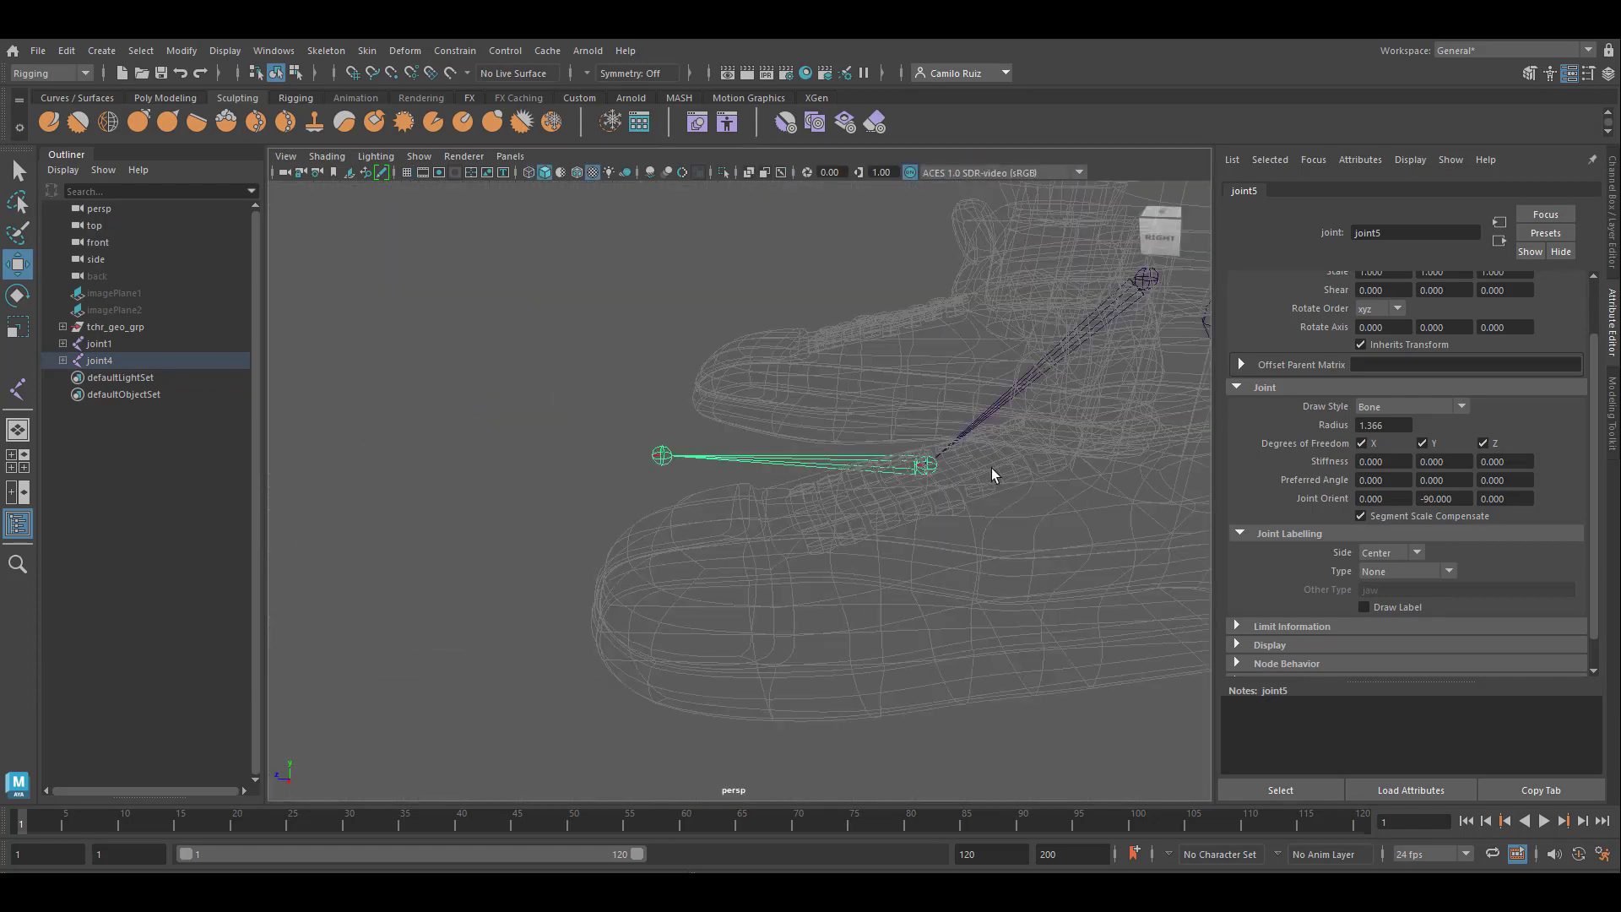
{"action": "scroll", "coordinate": [658, 462], "scroll_direction": "up", "scroll_amount": 5}
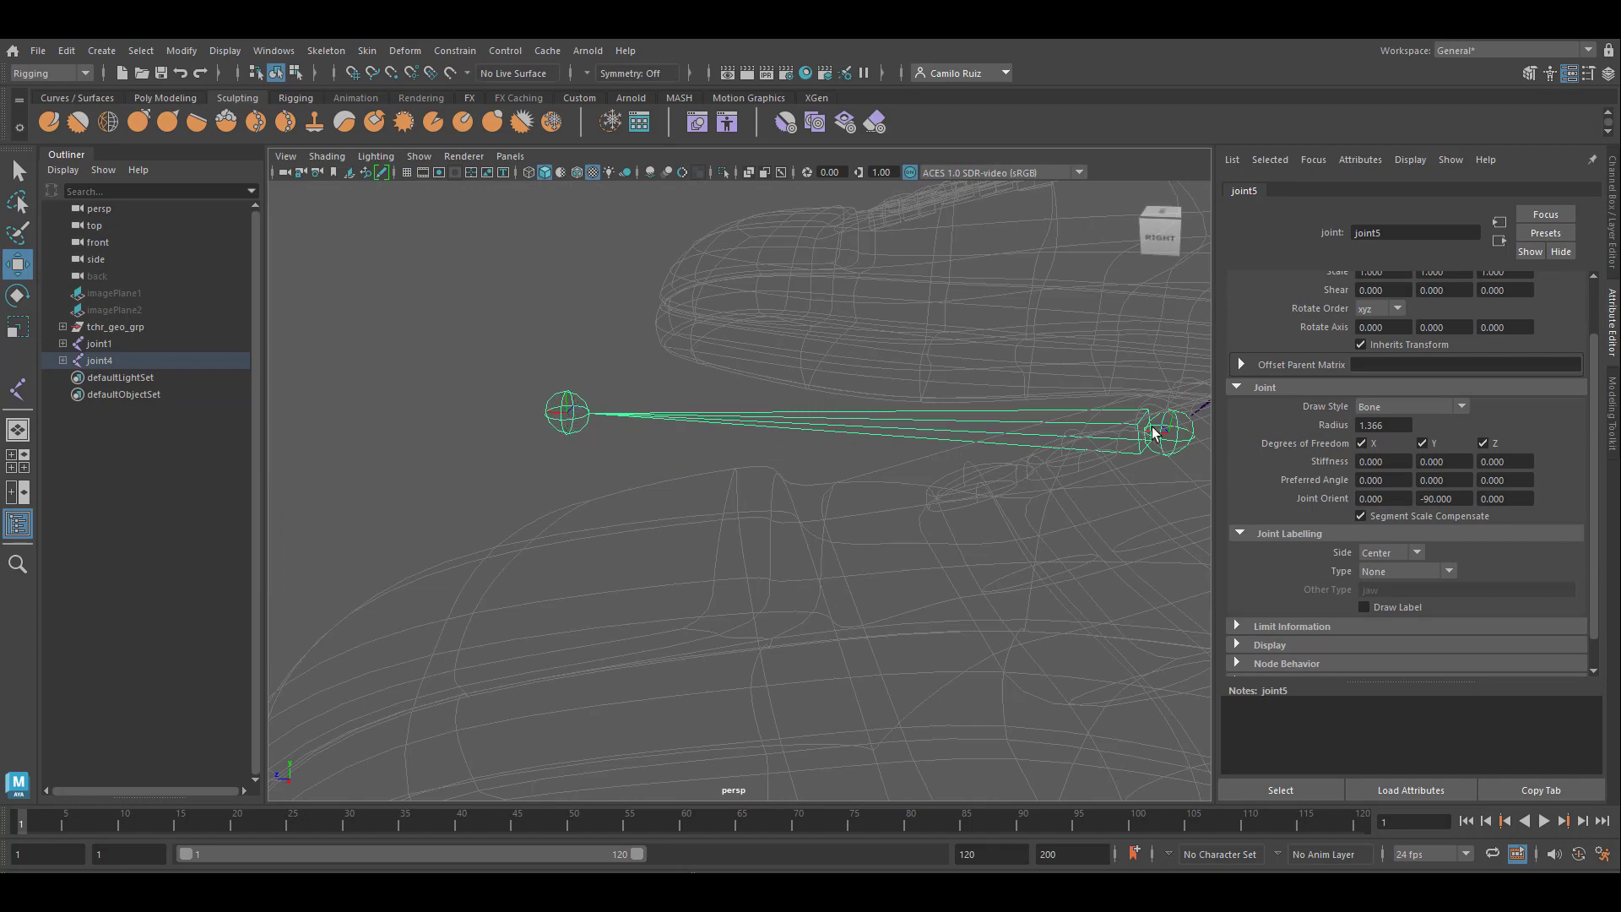
{"action": "left_click_drag", "start_coordinate": [1153, 433], "coordinate": [723, 597], "text": "alt"}
{"action": "left_click", "coordinate": [953, 392]}
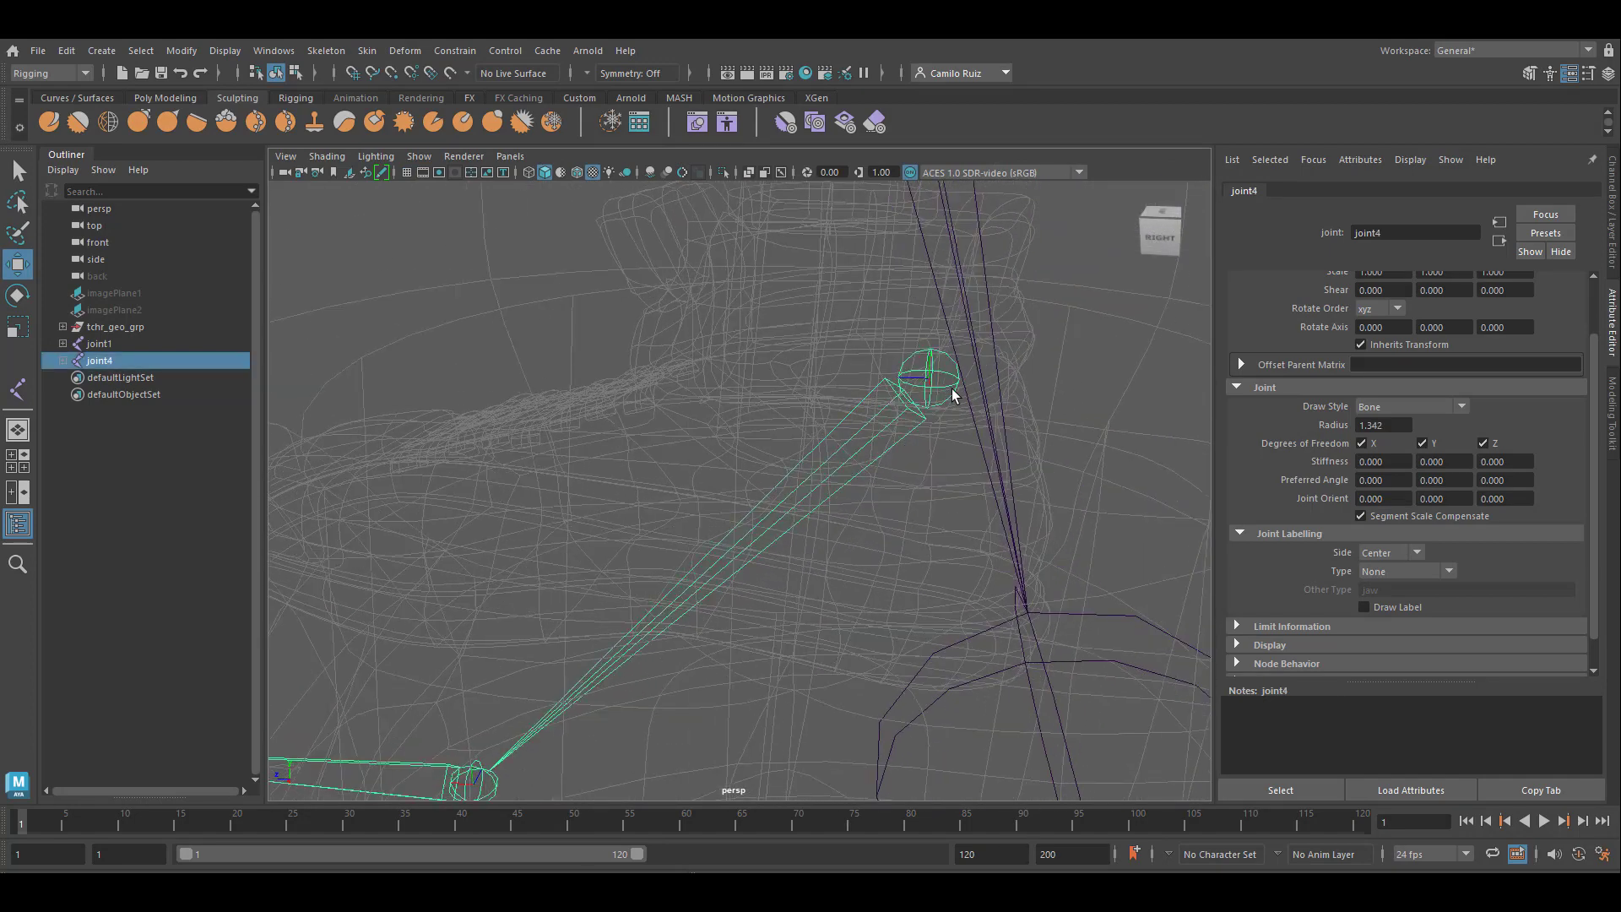
{"action": "left_click_drag", "start_coordinate": [926, 397], "coordinate": [1012, 425], "text": "alt"}
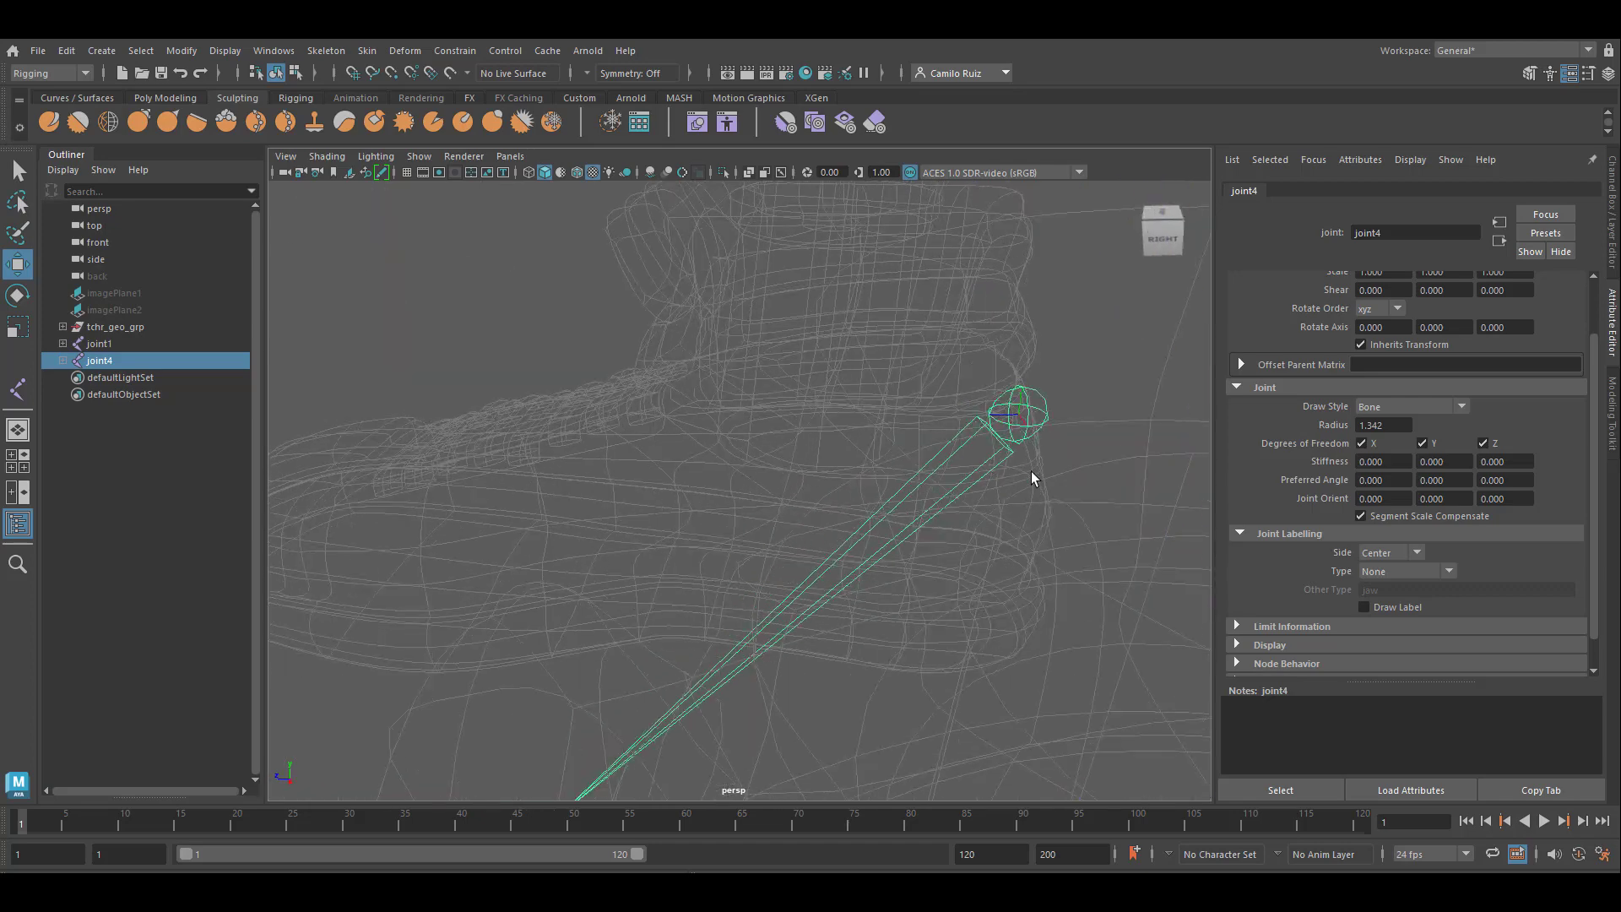
{"action": "left_click_drag", "start_coordinate": [893, 549], "coordinate": [1010, 373], "text": "alt"}
{"action": "scroll", "coordinate": [623, 504], "scroll_direction": "down", "scroll_amount": 5}
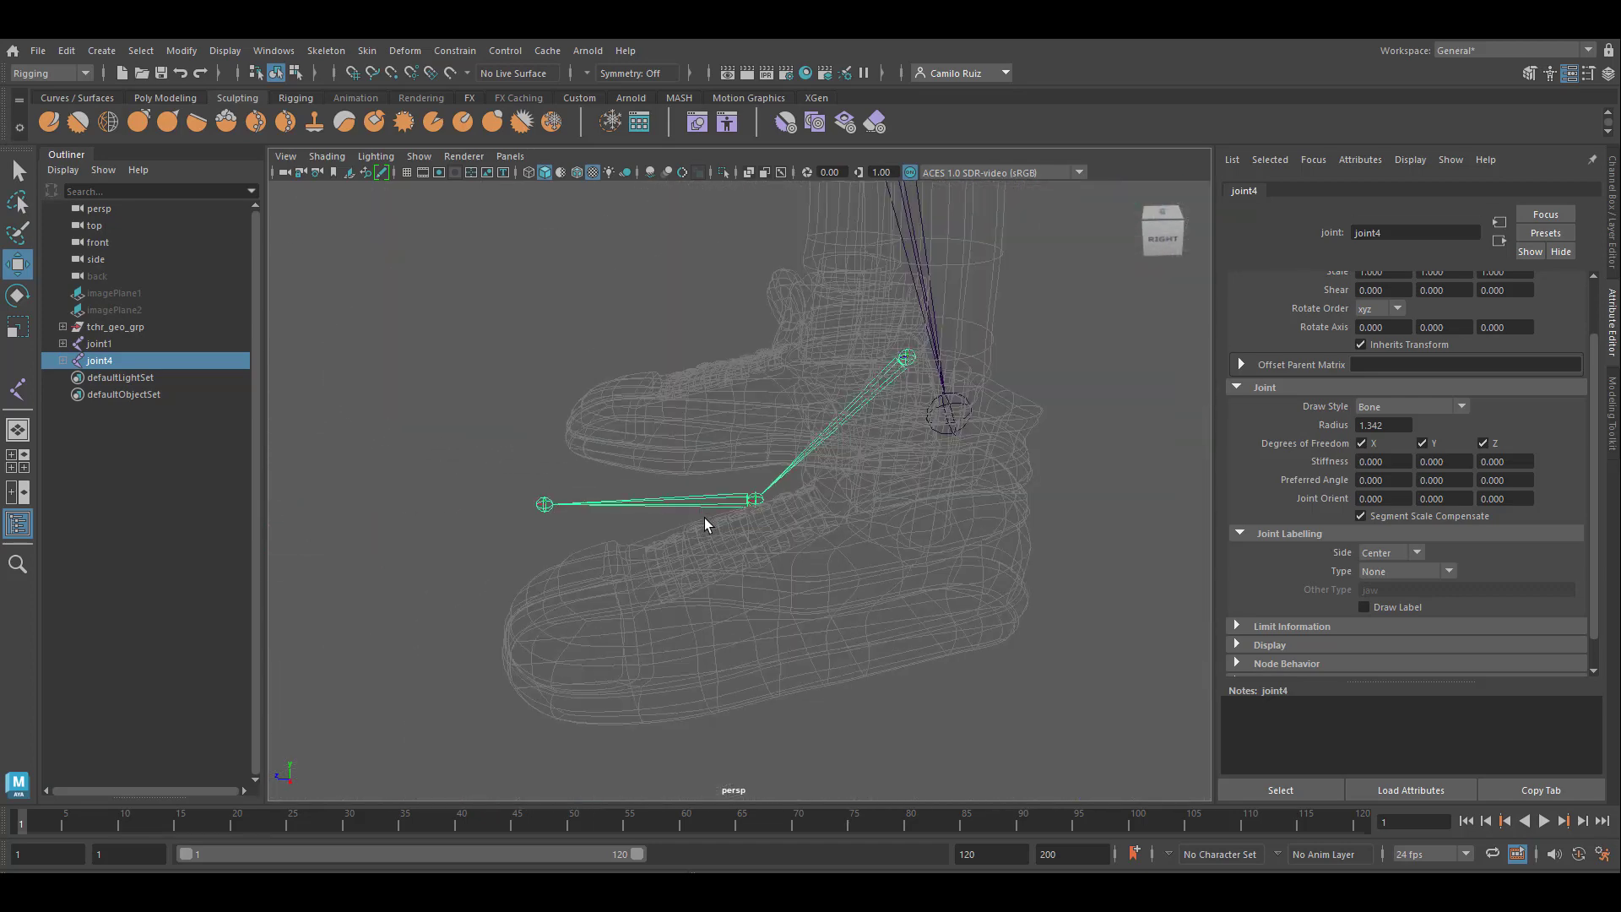
Move the foot chain sideways along X into the shoe, directly below the leg chain's ankle joint
{"action": "left_click_drag", "start_coordinate": [657, 534], "coordinate": [855, 302], "text": "alt"}
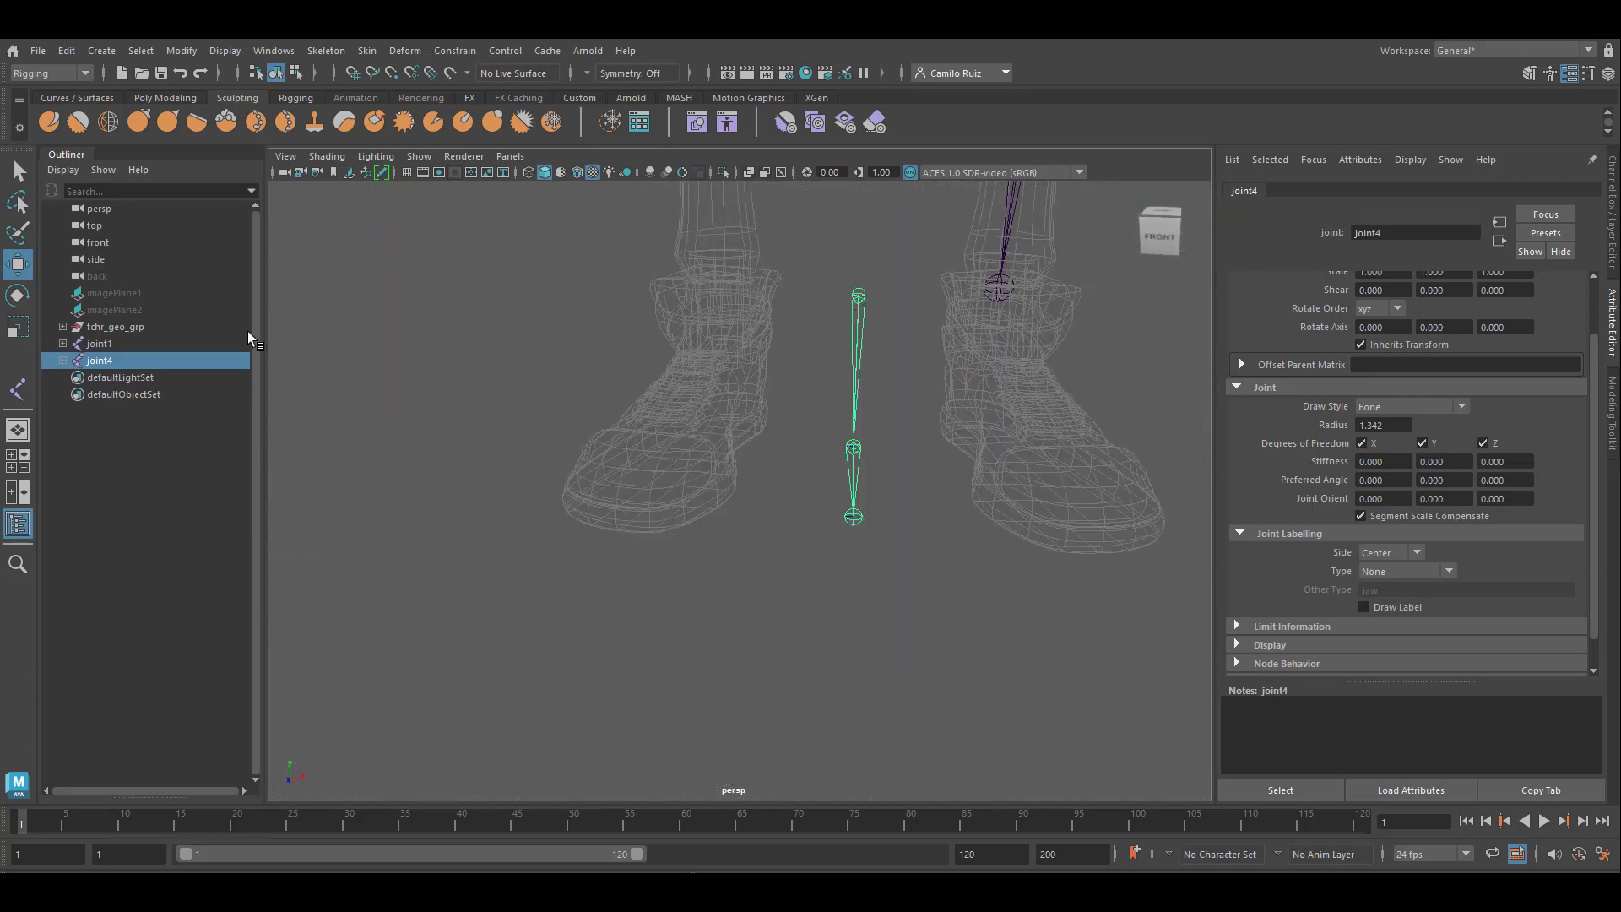
{"action": "left_click", "coordinate": [17, 294]}
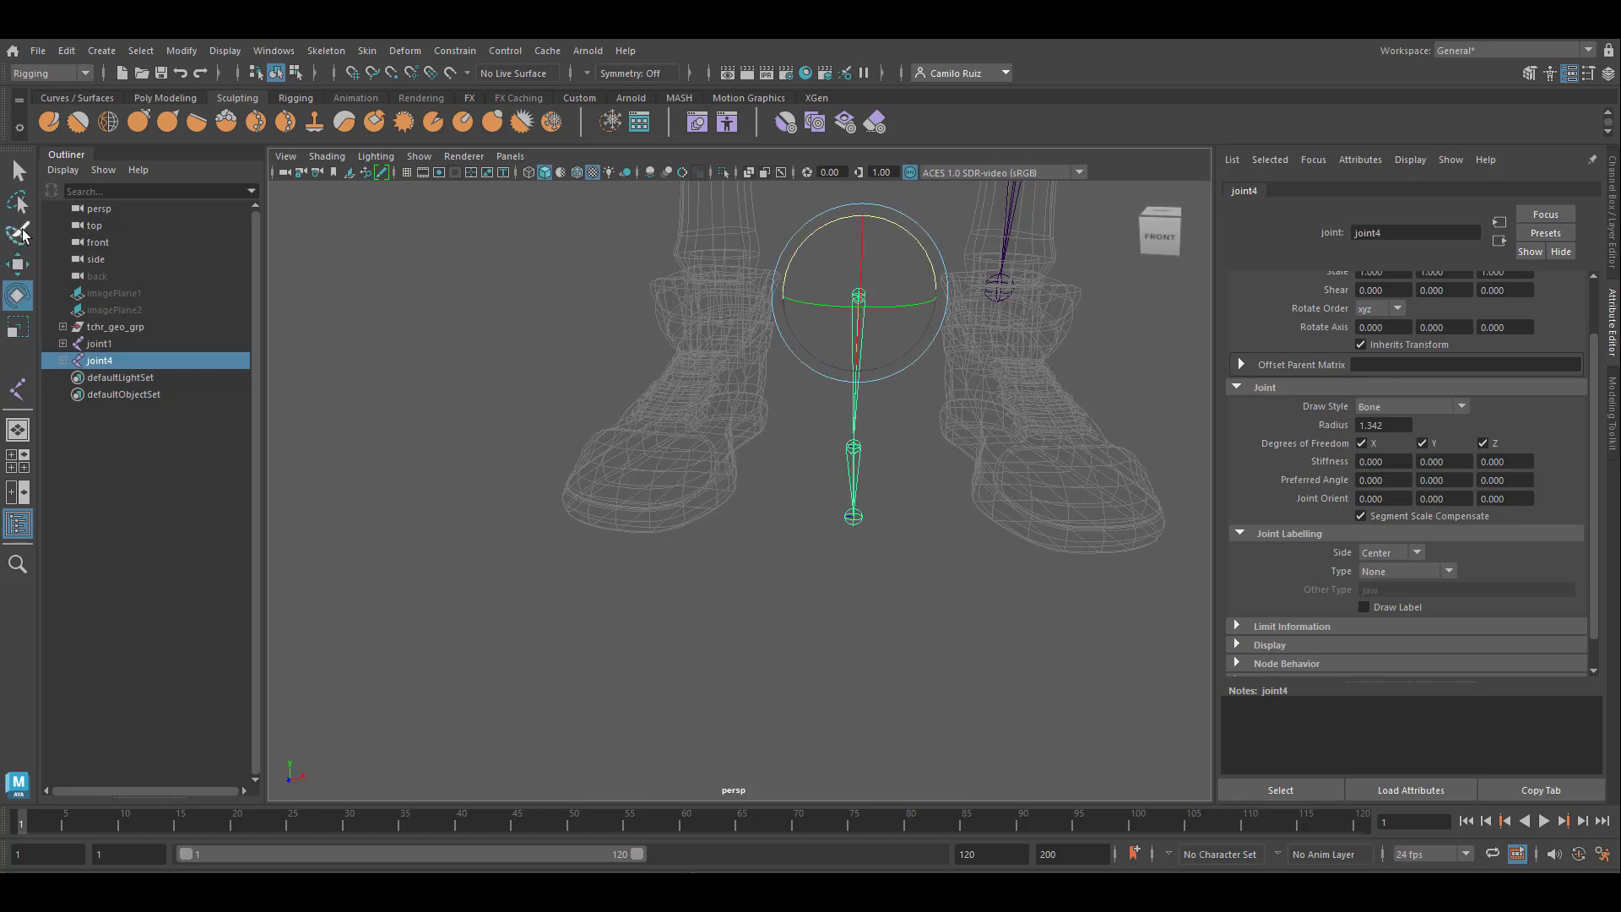
{"action": "left_click", "coordinate": [17, 265]}
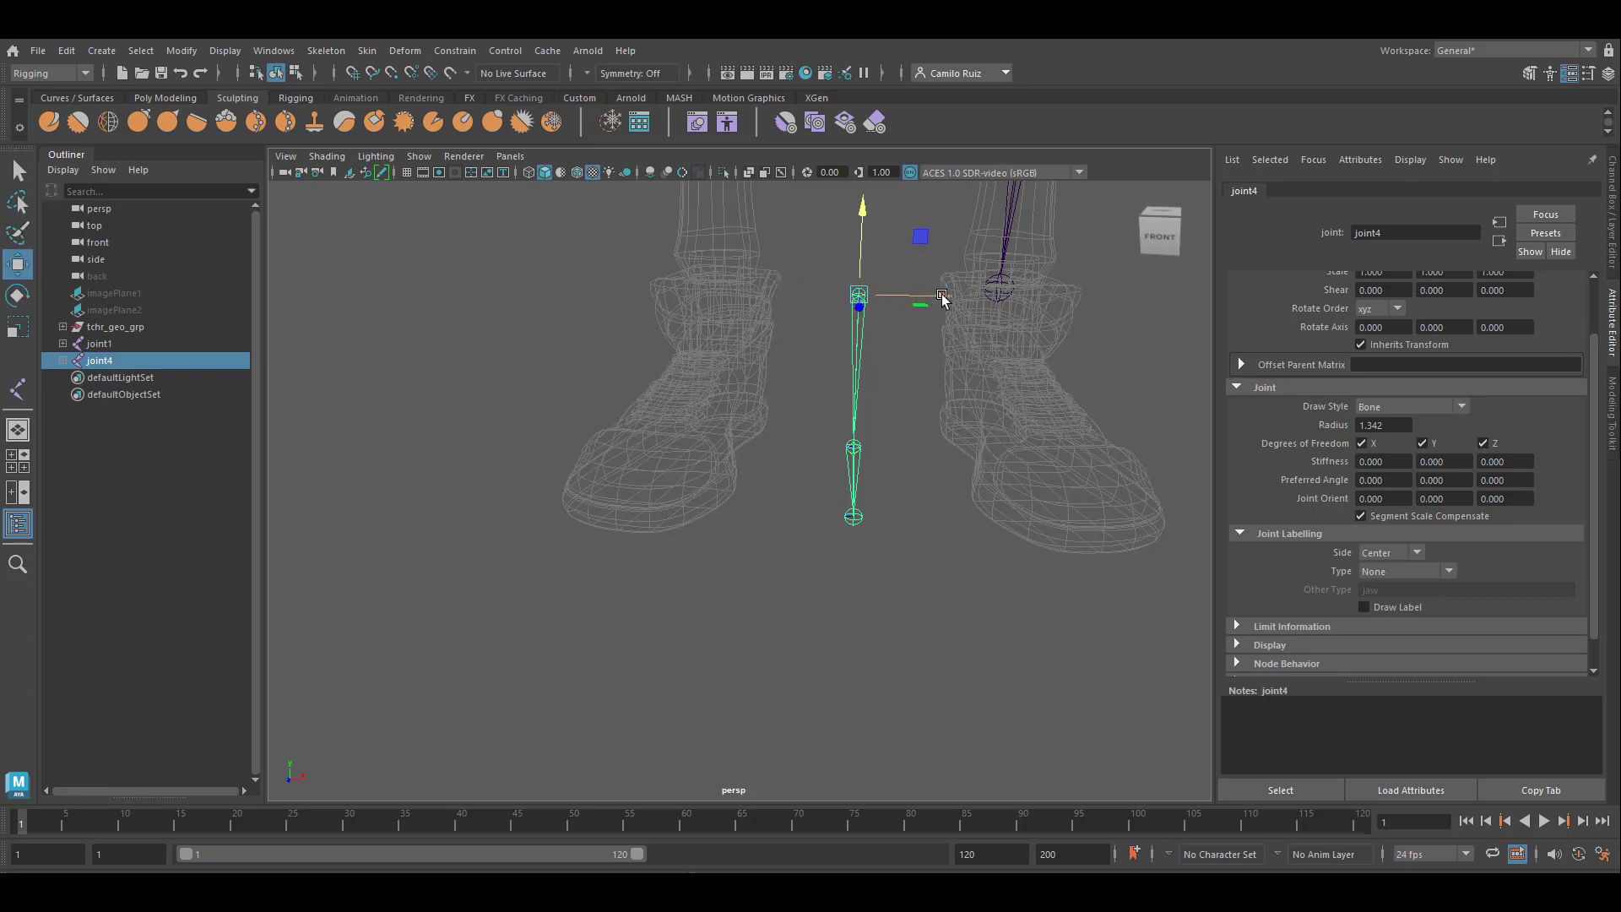
{"action": "left_click_drag", "start_coordinate": [942, 297], "coordinate": [1095, 298]}
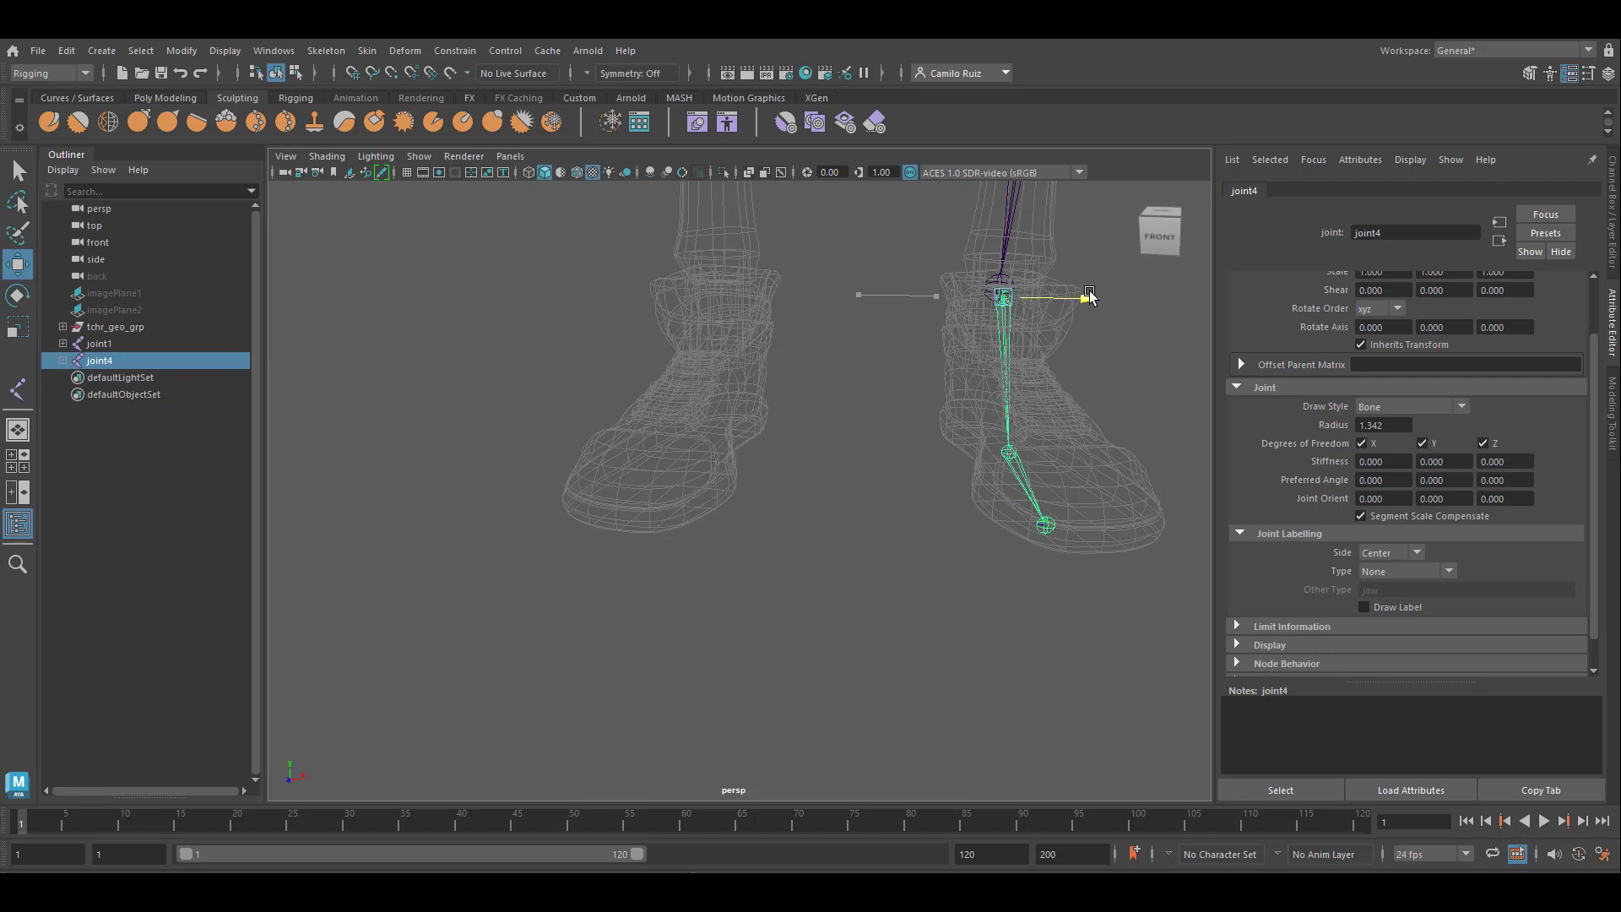
Set the new ankle joint's Y joint orientation to 12 so the foot chain follows the shoe's outward angle
{"action": "mouse_move", "coordinate": [1136, 377]}
{"action": "left_mouse_down", "text": "alt"}
{"action": "mouse_move", "coordinate": [1039, 376]}
{"action": "mouse_move", "coordinate": [1139, 384]}
{"action": "left_mouse_up", "text": "alt"}
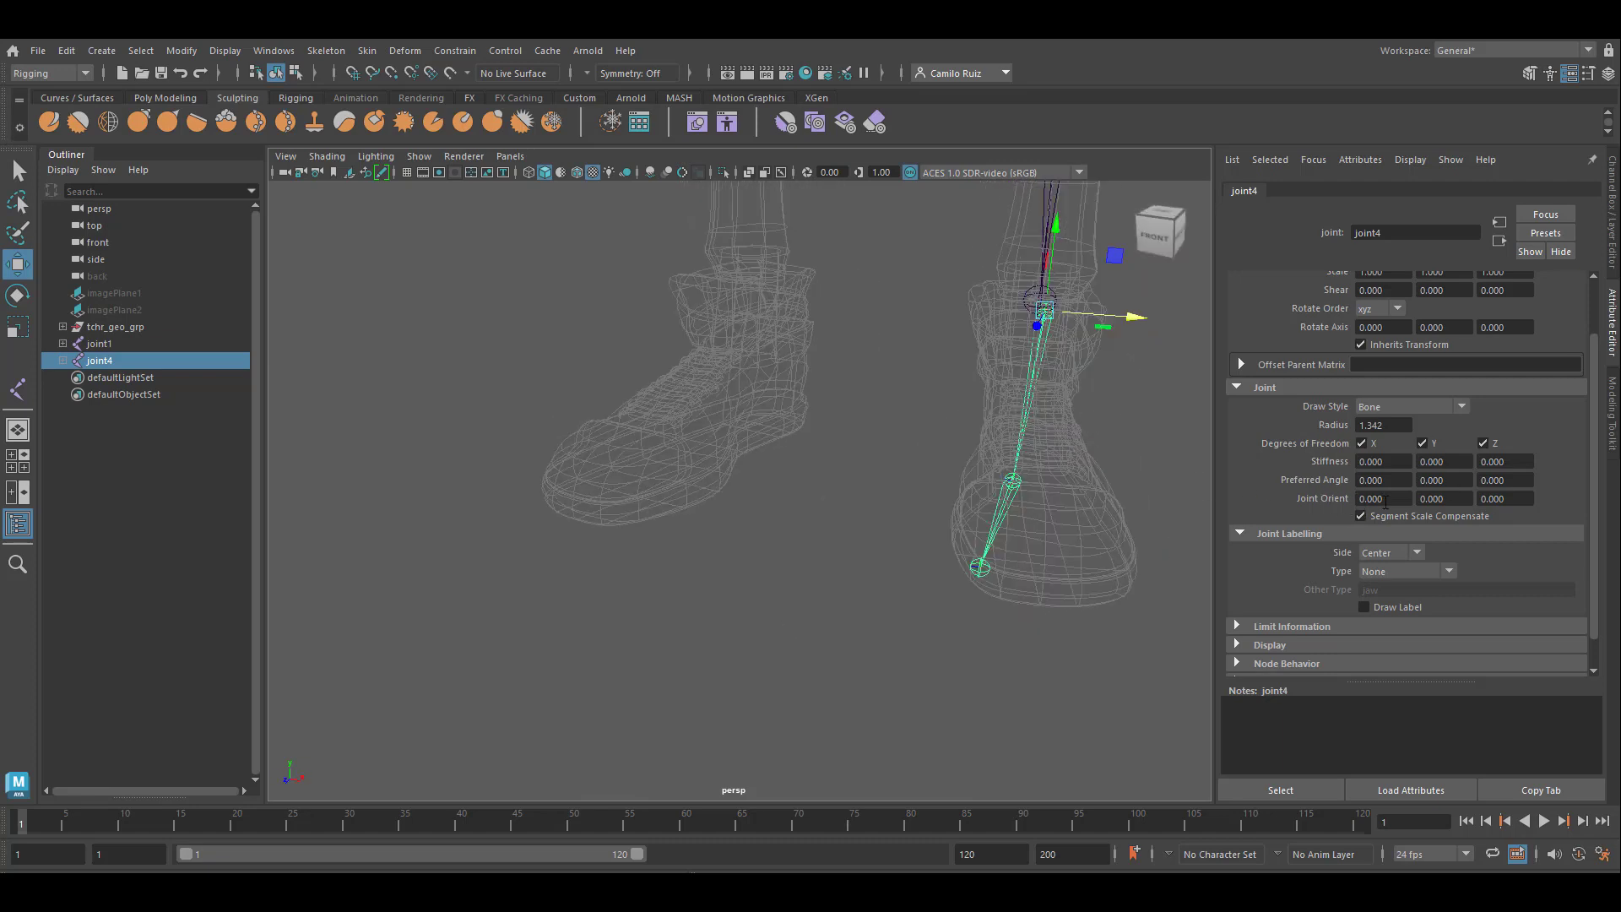
{"action": "left_click", "coordinate": [1445, 497]}
{"action": "mouse_move", "coordinate": [1431, 498]}
{"action": "left_mouse_down", "text": "ctrl"}
{"action": "mouse_move", "coordinate": [1502, 498]}
{"action": "mouse_move", "coordinate": [1417, 501]}
{"action": "left_mouse_up", "text": "ctrl"}
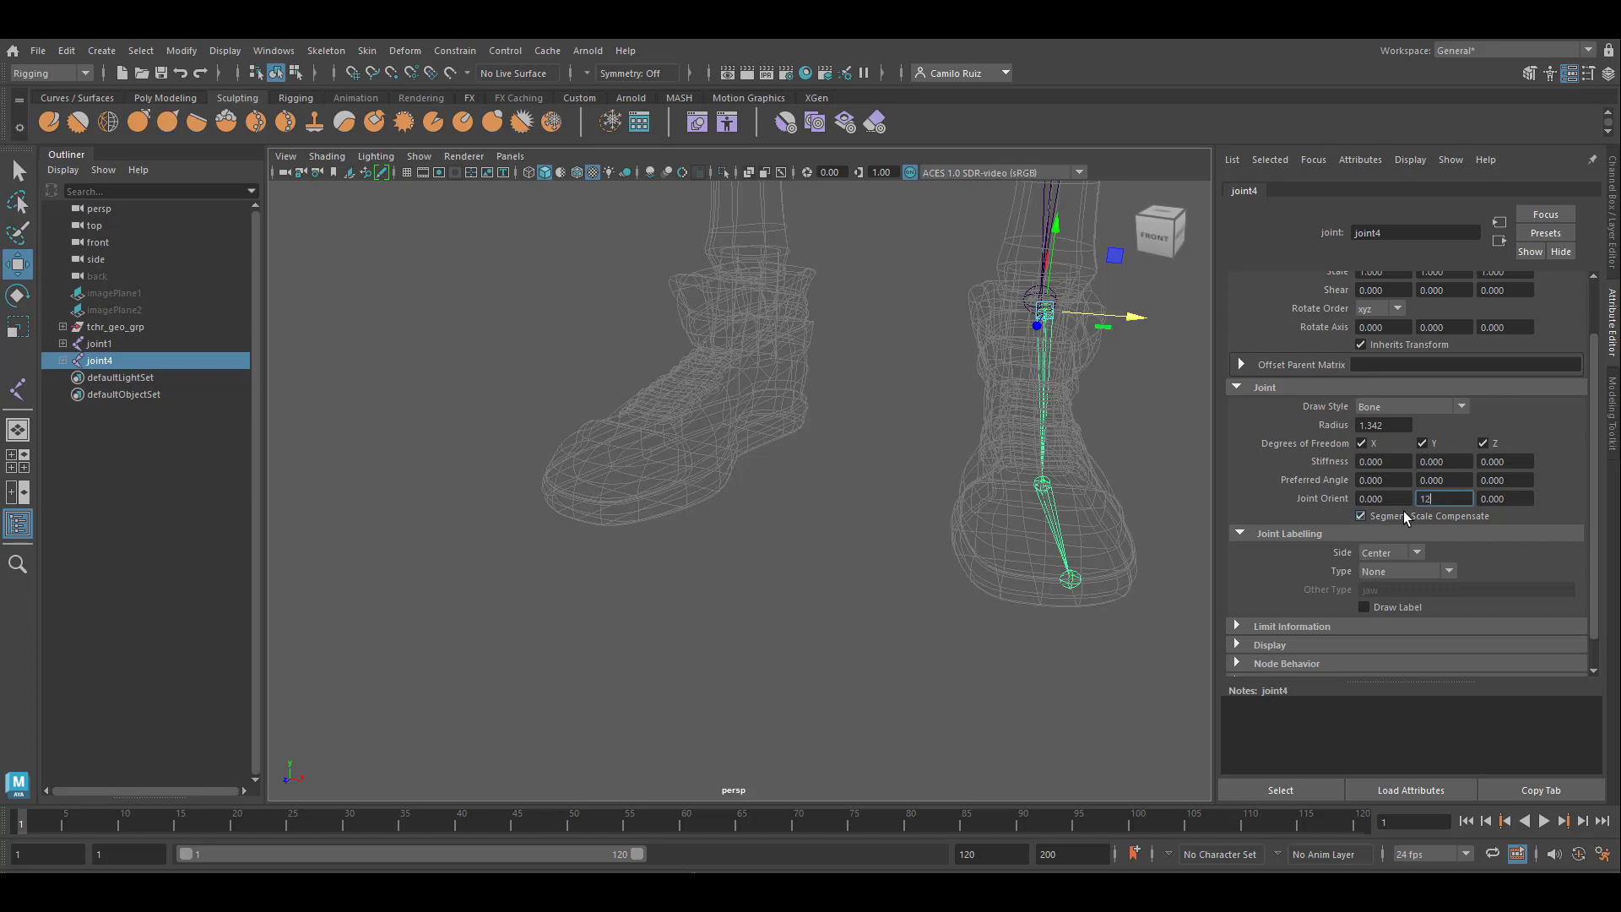
{"action": "key", "text": "Return"}
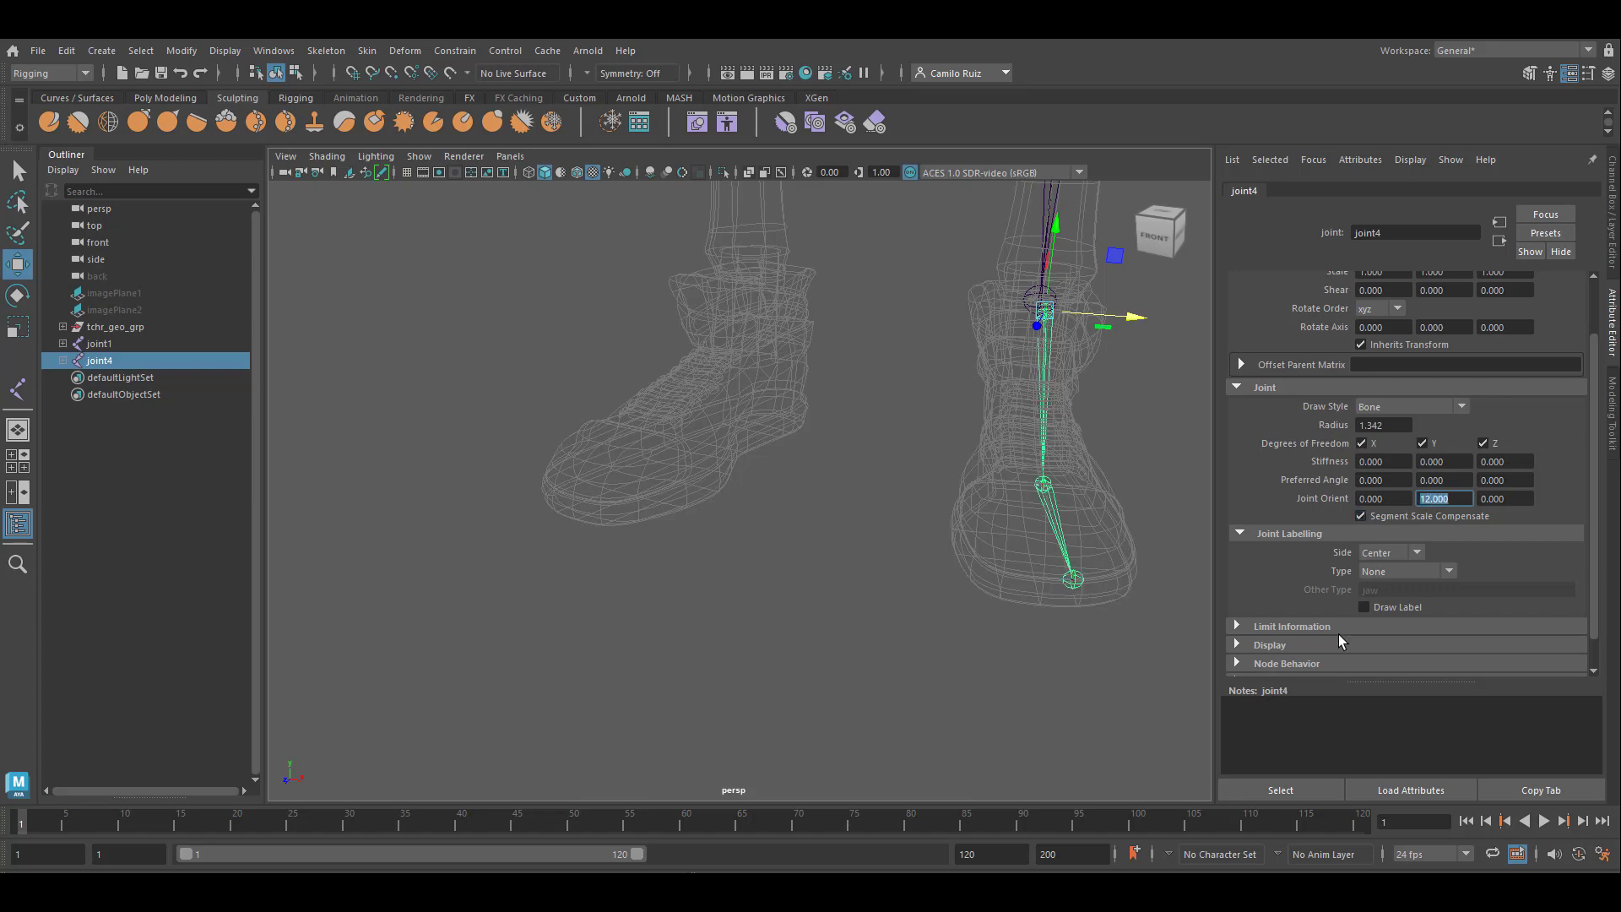
Move the foot chain up and slightly forward in the side view so its ankle joint sits on the leg chain's ankle joint
{"action": "middle_click_drag", "start_coordinate": [1077, 444], "coordinate": [959, 666], "text": "alt"}
{"action": "left_click_drag", "start_coordinate": [959, 666], "coordinate": [709, 541], "text": "alt"}
{"action": "right_click_drag", "start_coordinate": [709, 540], "coordinate": [869, 405], "text": "alt"}
{"action": "middle_click_drag", "start_coordinate": [869, 338], "coordinate": [930, 425], "text": "alt"}
{"action": "right_click_drag", "start_coordinate": [929, 426], "coordinate": [937, 433], "text": "alt"}
{"action": "left_click_drag", "start_coordinate": [937, 434], "coordinate": [846, 456], "text": "alt"}
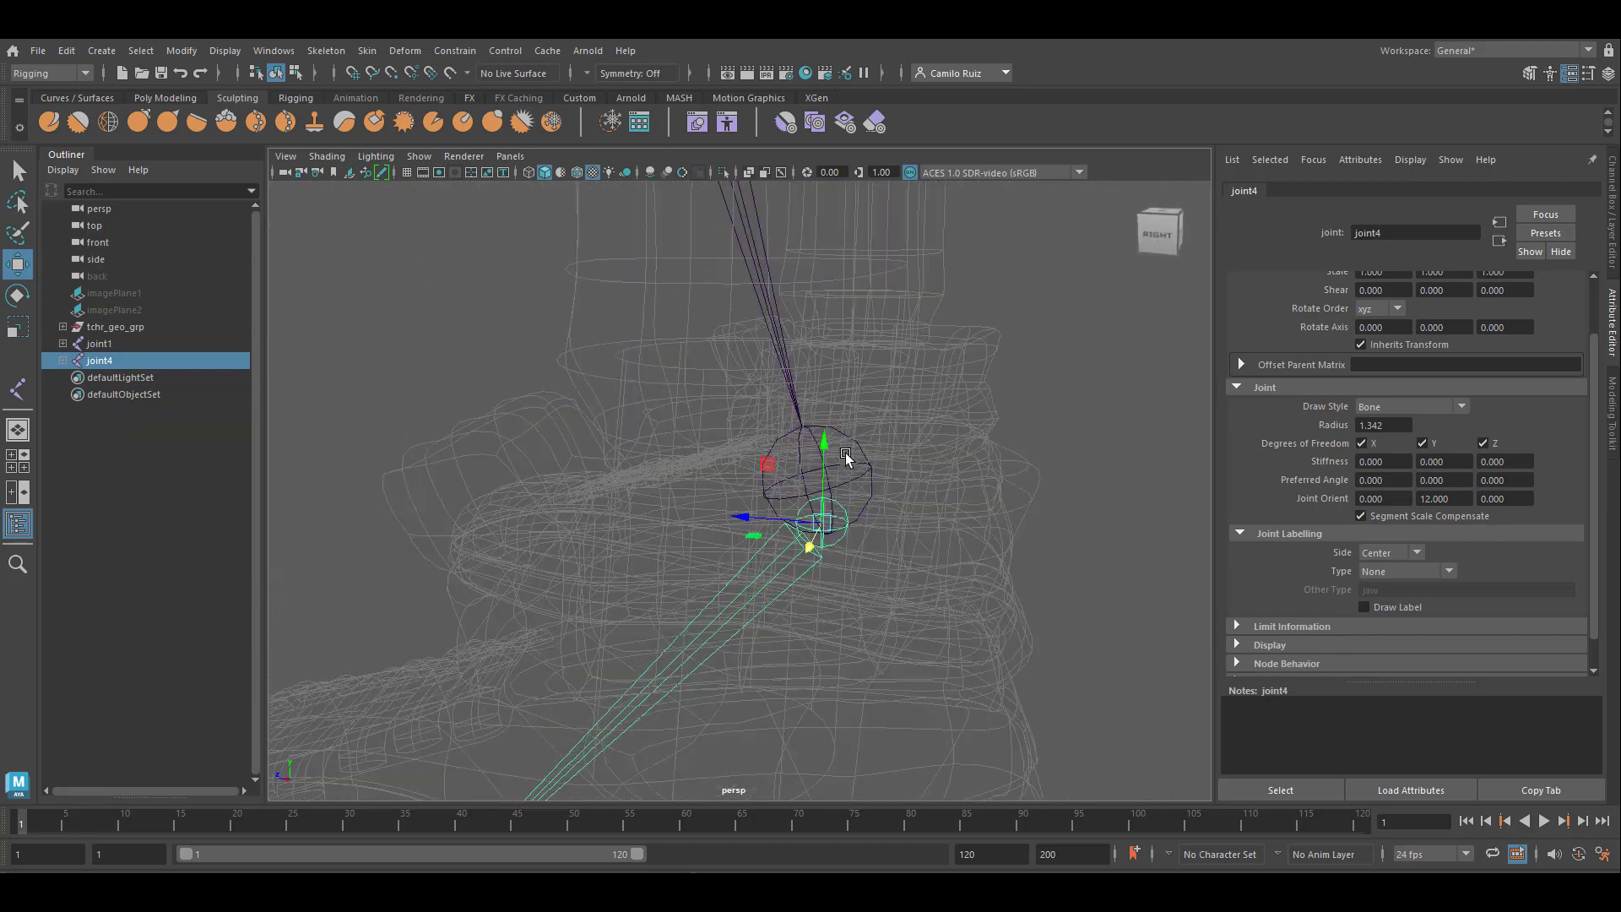
{"action": "middle_click_drag", "start_coordinate": [846, 456], "coordinate": [970, 387], "text": "alt"}
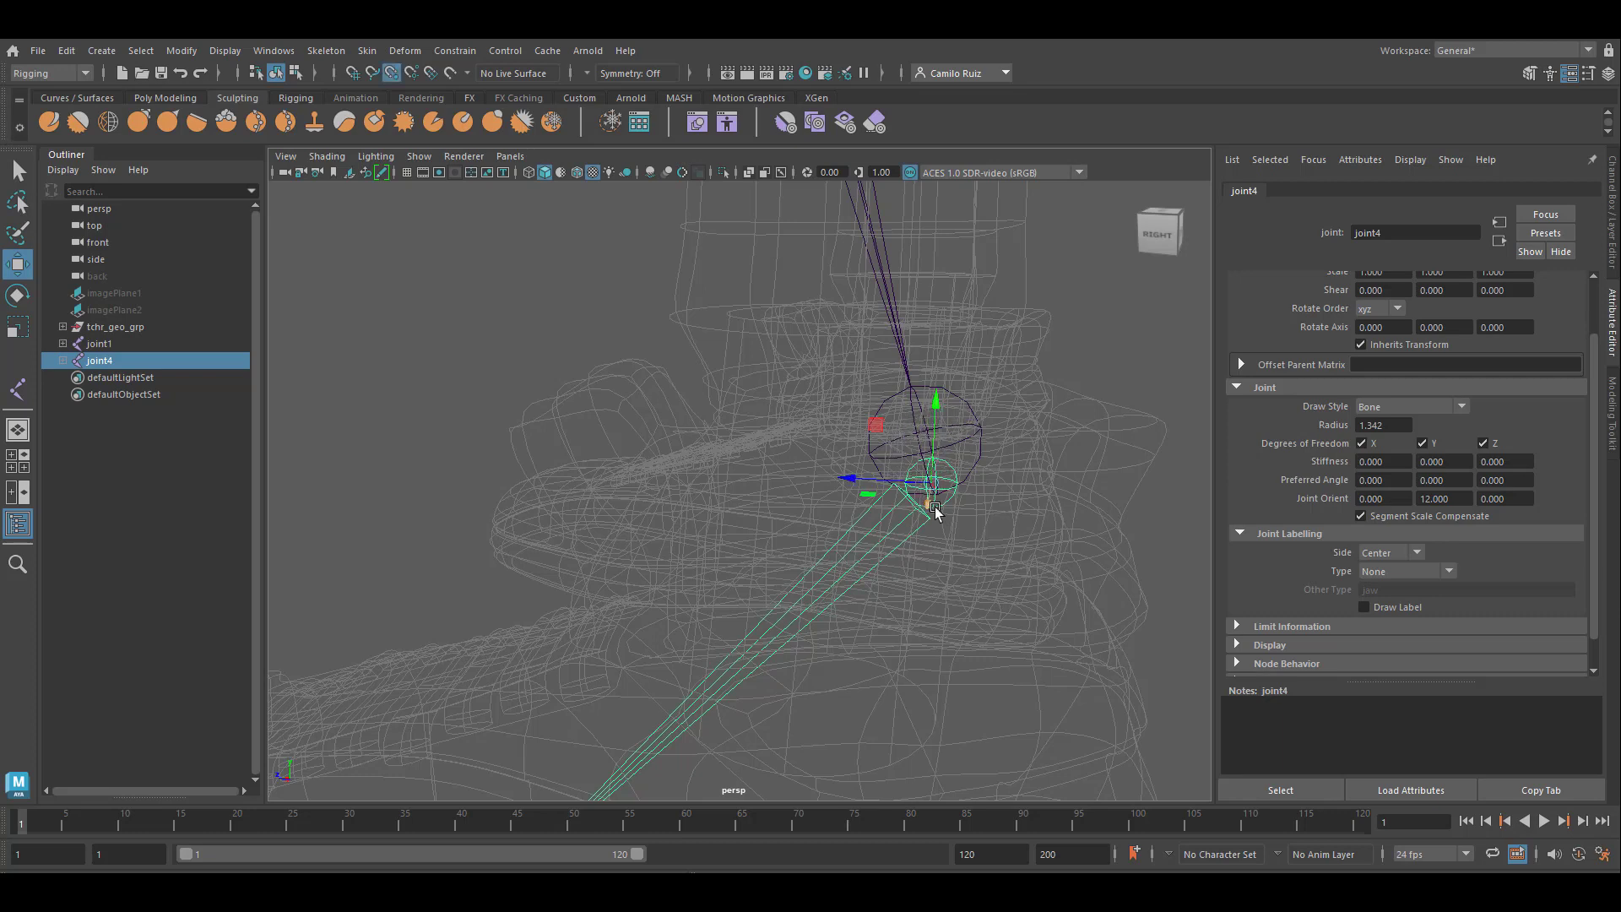
{"action": "key", "text": "space"}
{"action": "key", "text": "space"}
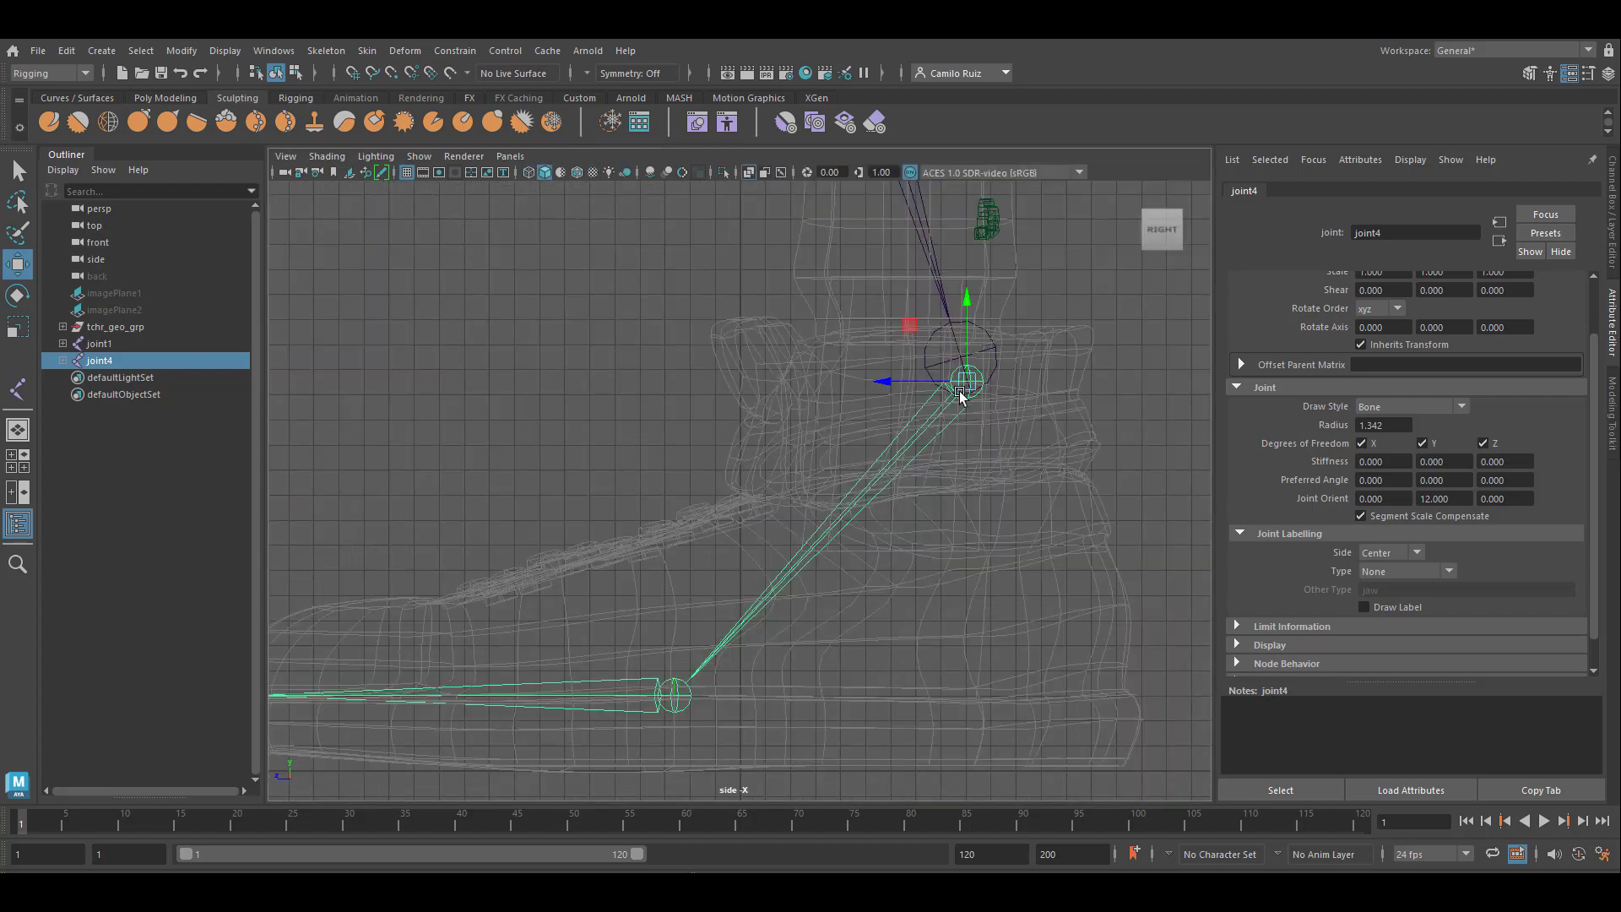
{"action": "scroll", "coordinate": [1021, 376], "scroll_direction": "up", "scroll_amount": 1}
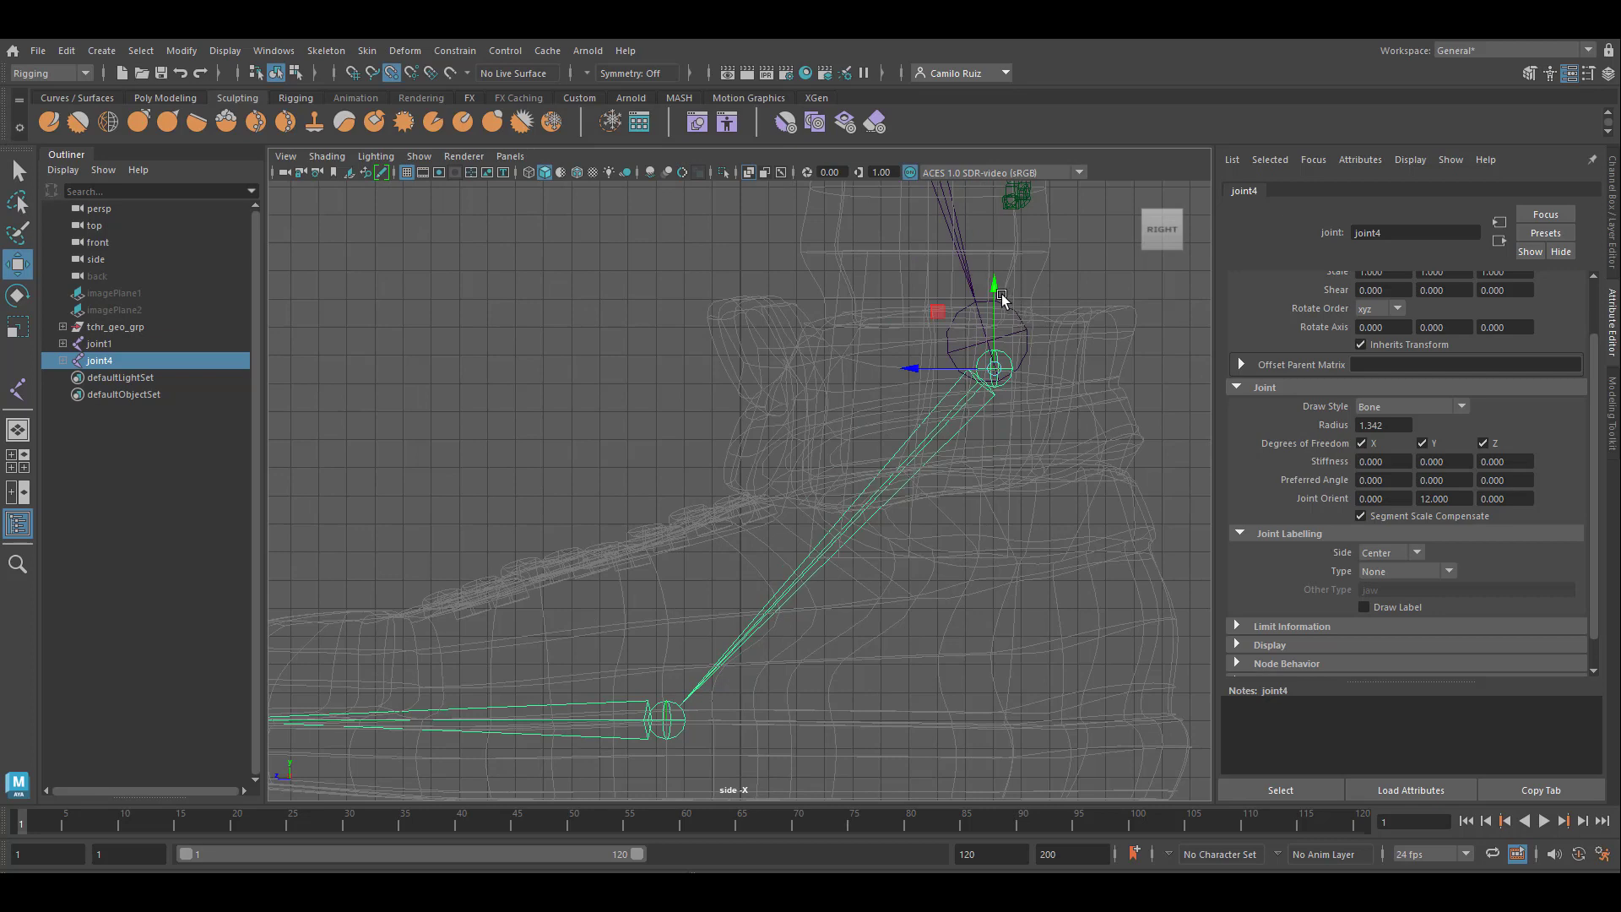
{"action": "left_click_drag", "start_coordinate": [994, 289], "coordinate": [990, 266]}
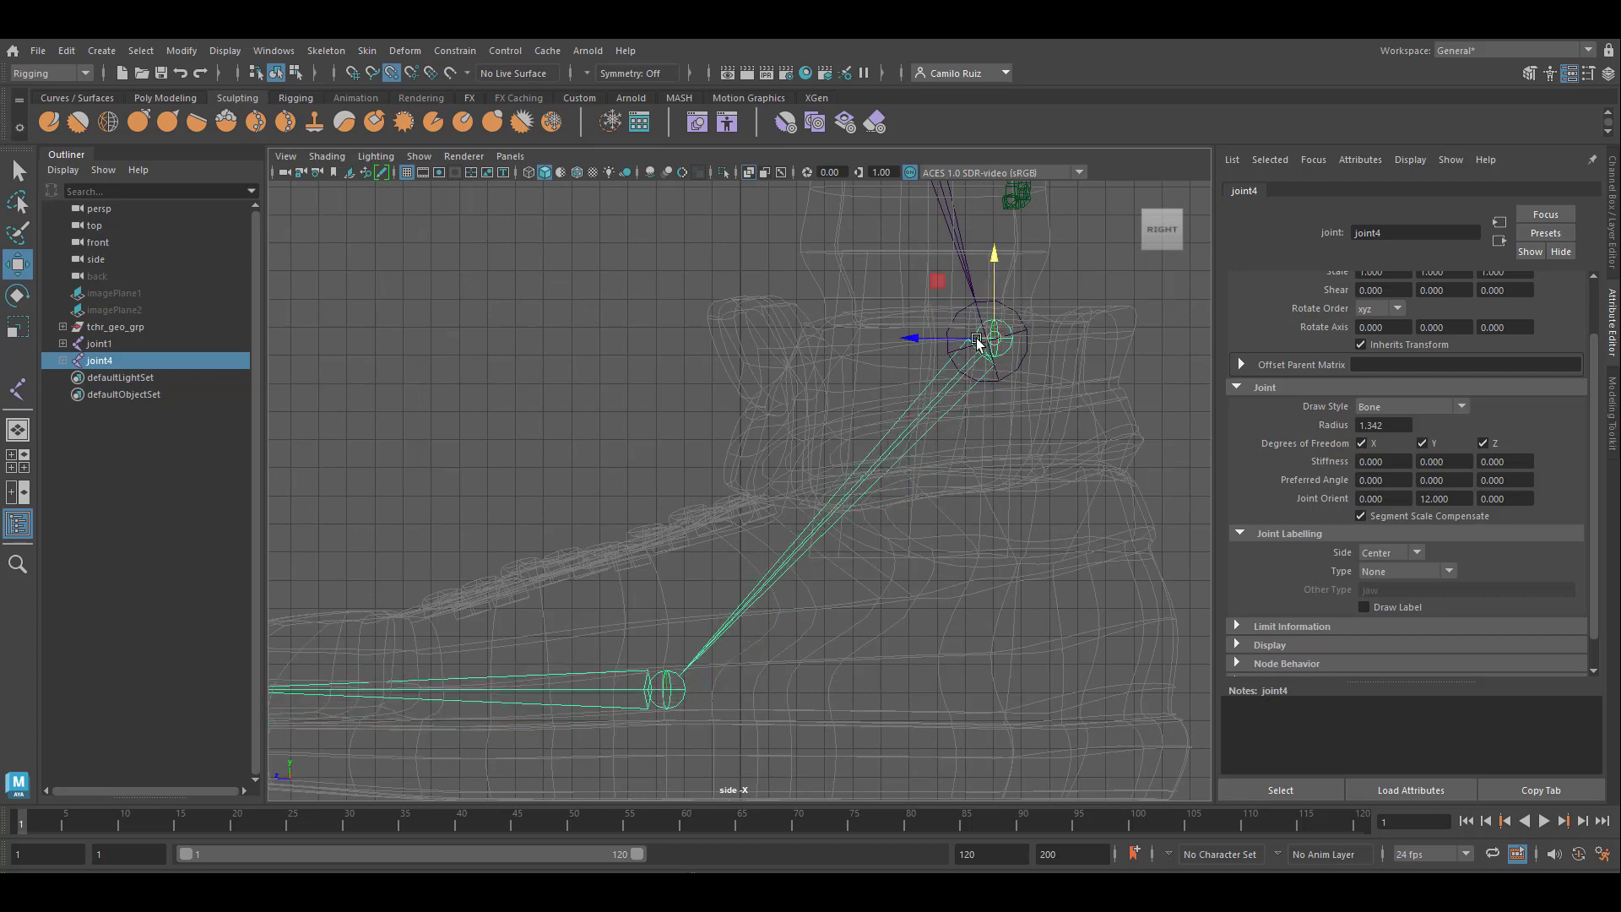
{"action": "mouse_move", "coordinate": [997, 339]}
{"action": "left_mouse_down"}
{"action": "mouse_move", "coordinate": [988, 358]}
{"action": "mouse_move", "coordinate": [1005, 344]}
{"action": "mouse_move", "coordinate": [988, 342]}
{"action": "left_mouse_up"}
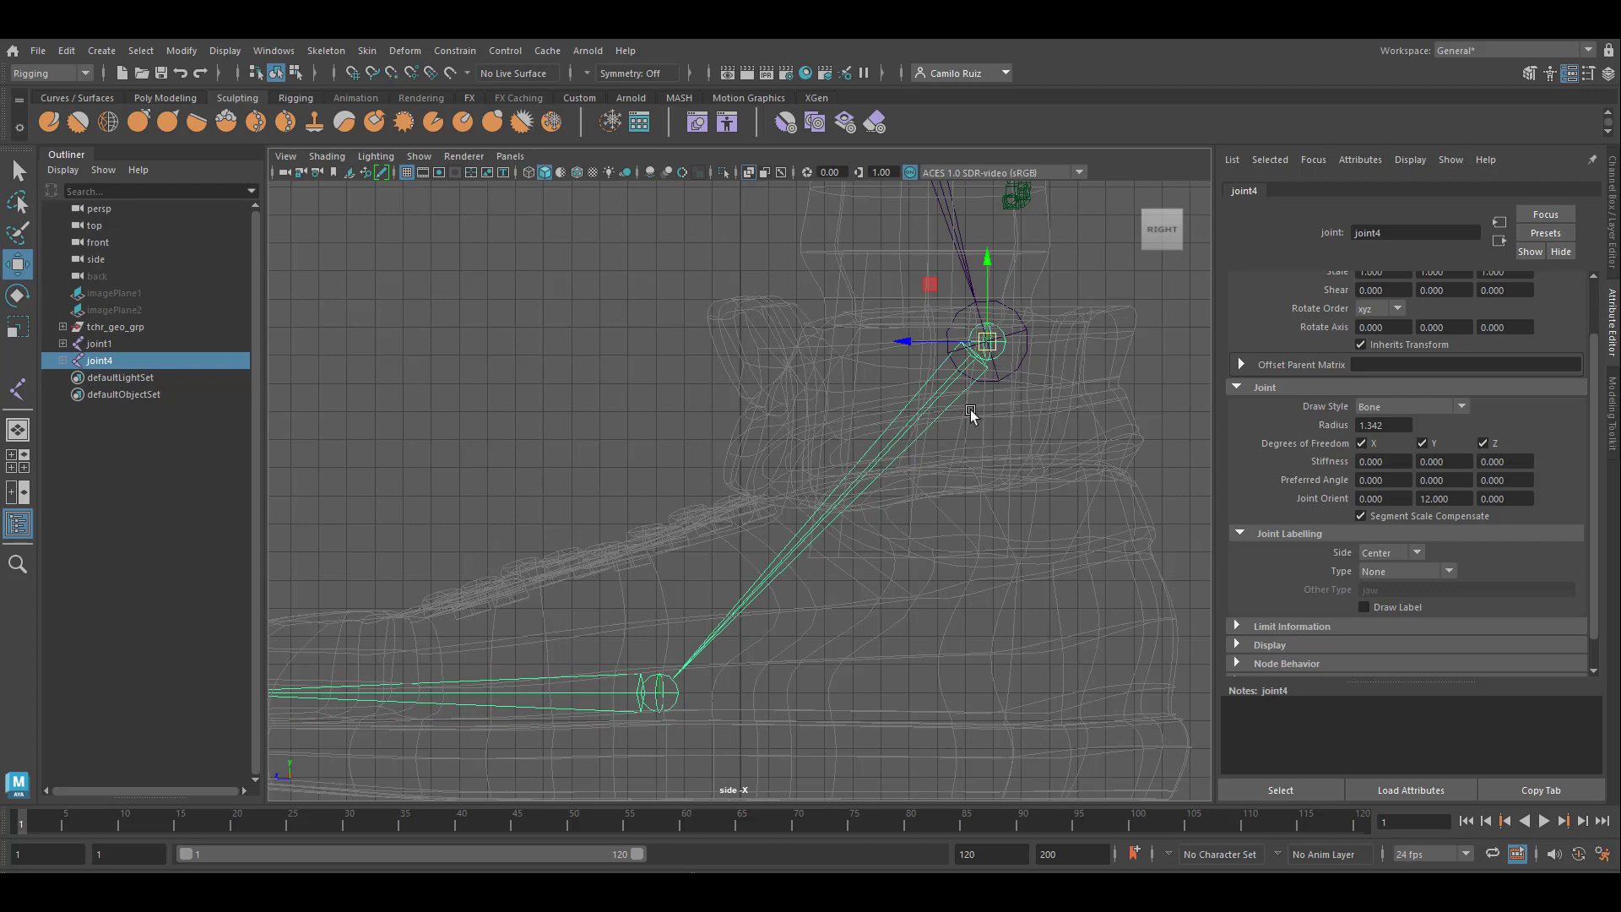
{"action": "scroll", "coordinate": [949, 470], "scroll_direction": "down", "scroll_amount": 2}
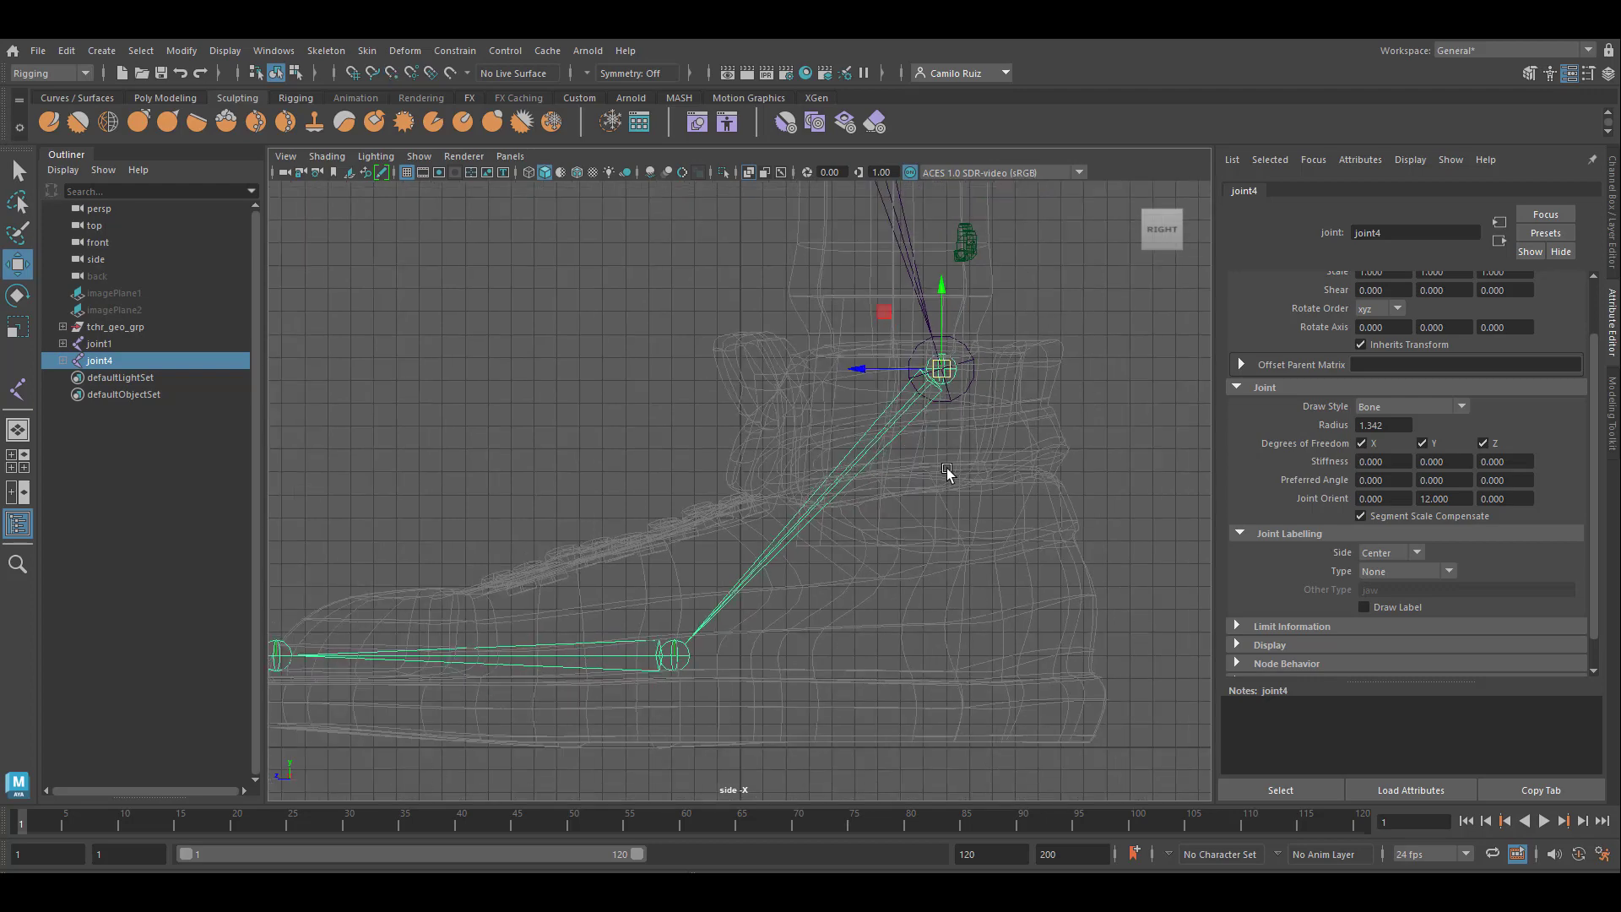
Set the radius of the leg chain's ankle joint to 1
{"action": "scroll", "coordinate": [1061, 406], "scroll_direction": "up", "scroll_amount": 6}
{"action": "middle_click_drag", "start_coordinate": [1047, 584], "coordinate": [881, 588], "text": "alt"}
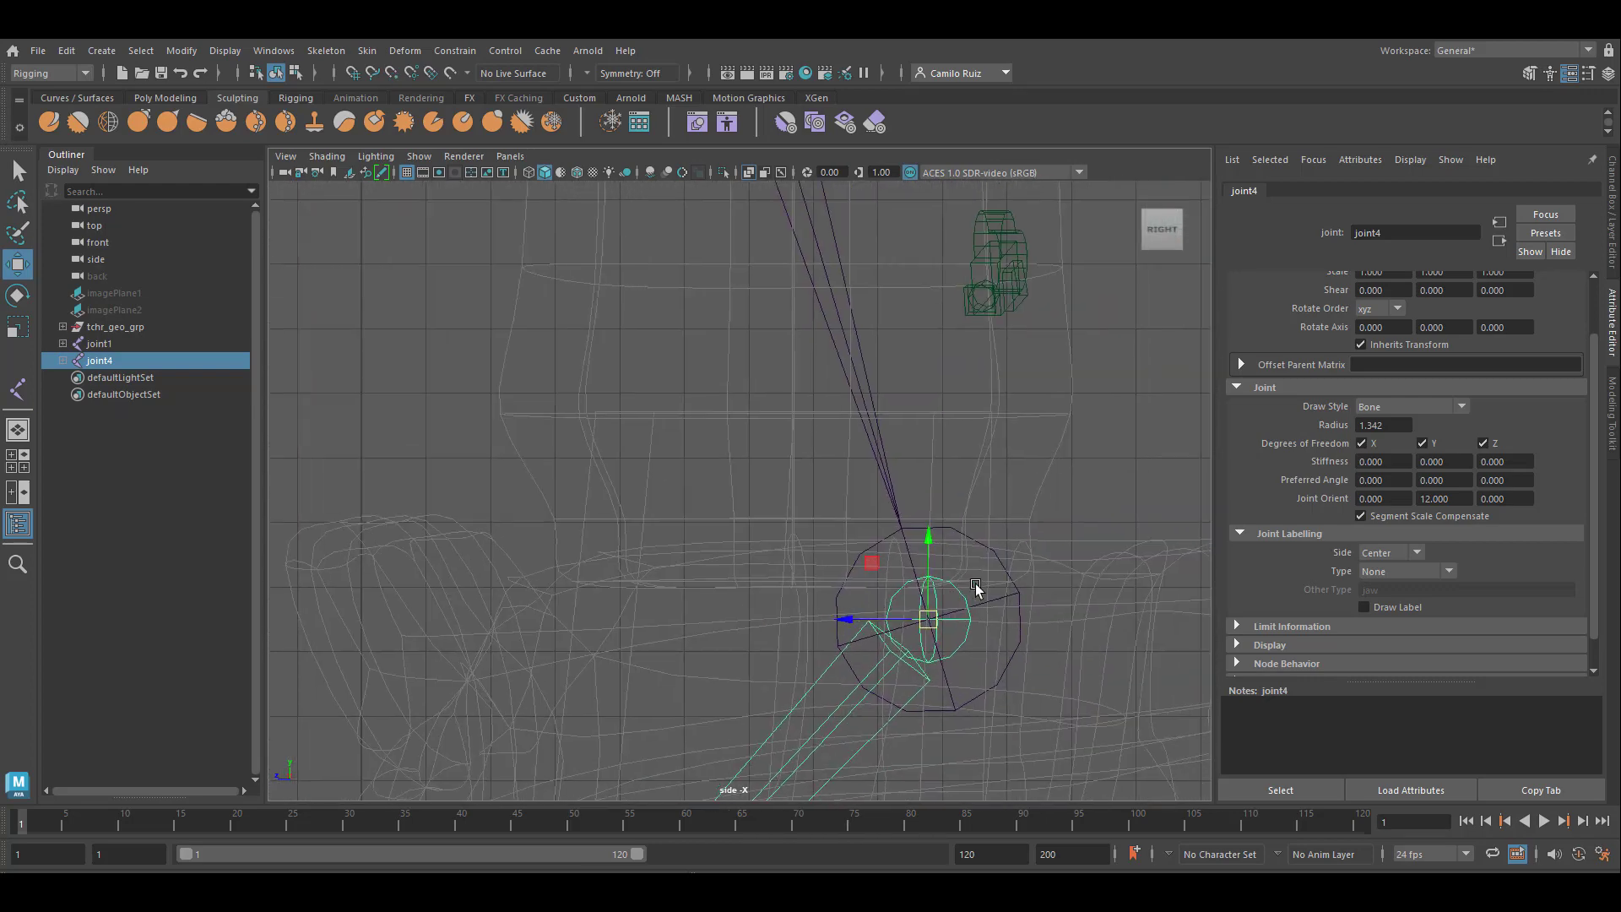
{"action": "left_click", "coordinate": [985, 548]}
{"action": "left_click", "coordinate": [1615, 245]}
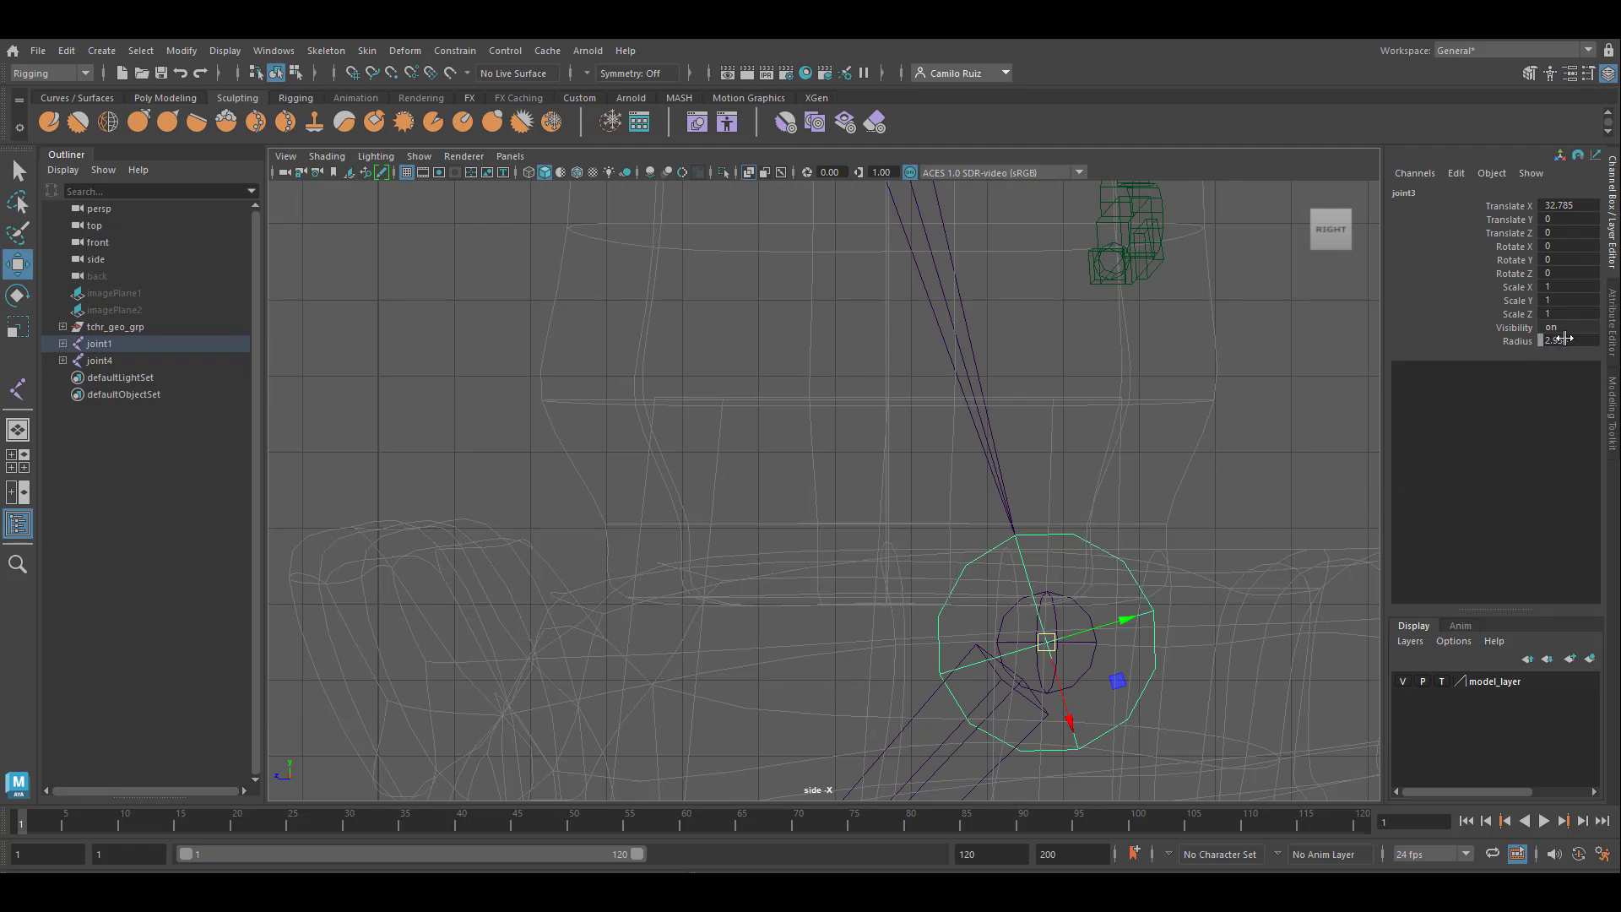
{"action": "type", "text": "1"}
{"action": "key", "text": "Return"}
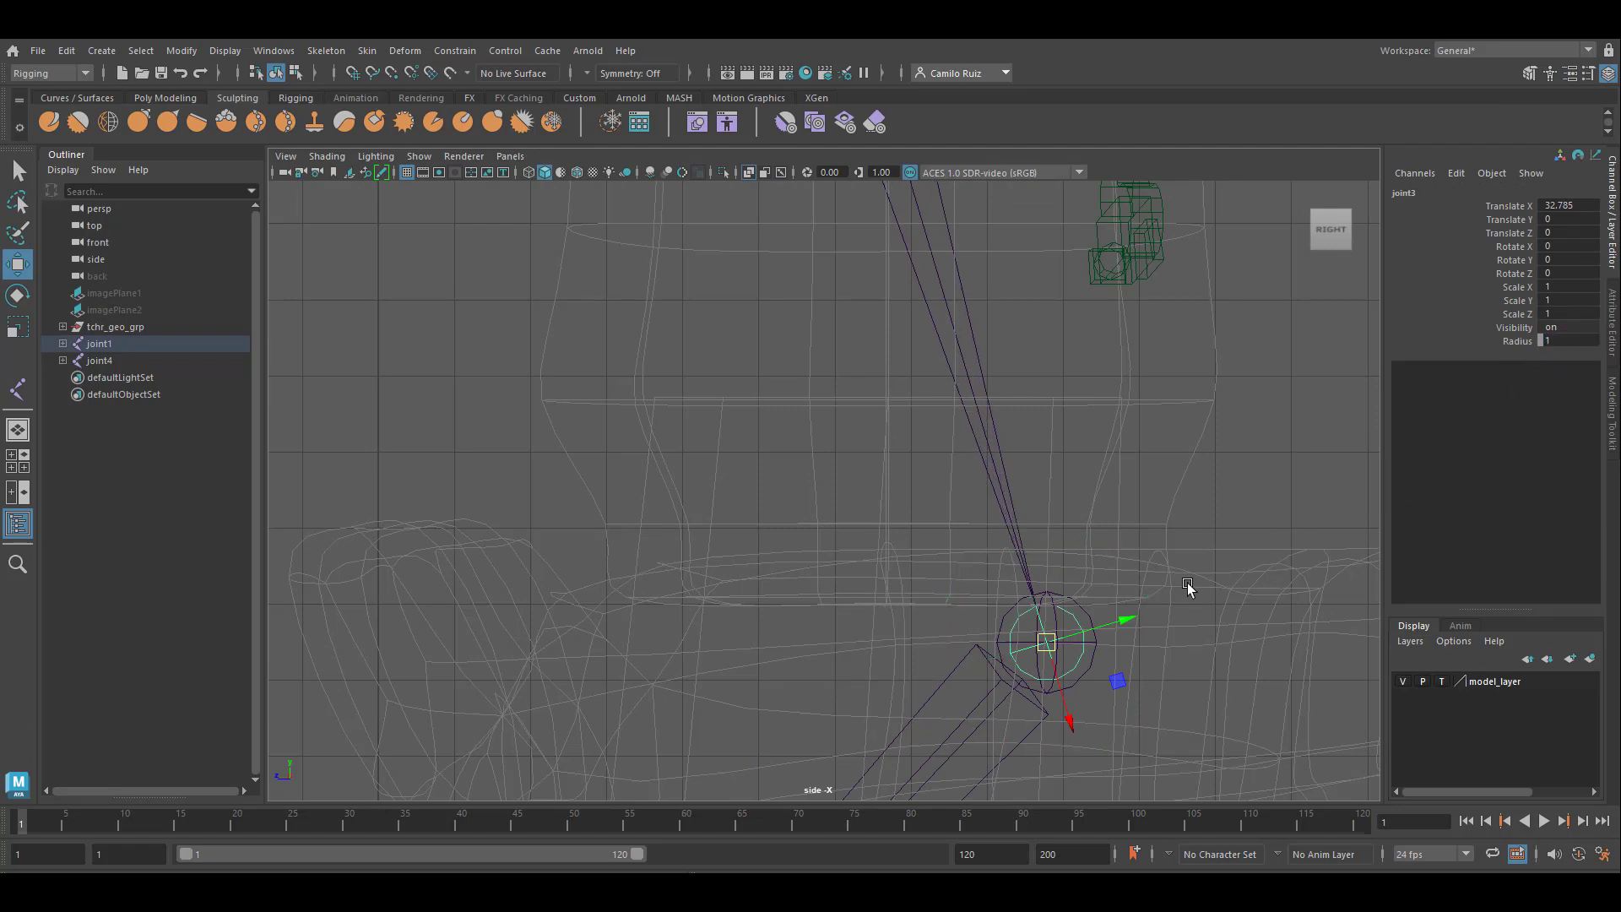
Enlarge the radius of the foot chain's ankle joint to 1.442
{"action": "left_click", "coordinate": [1089, 621]}
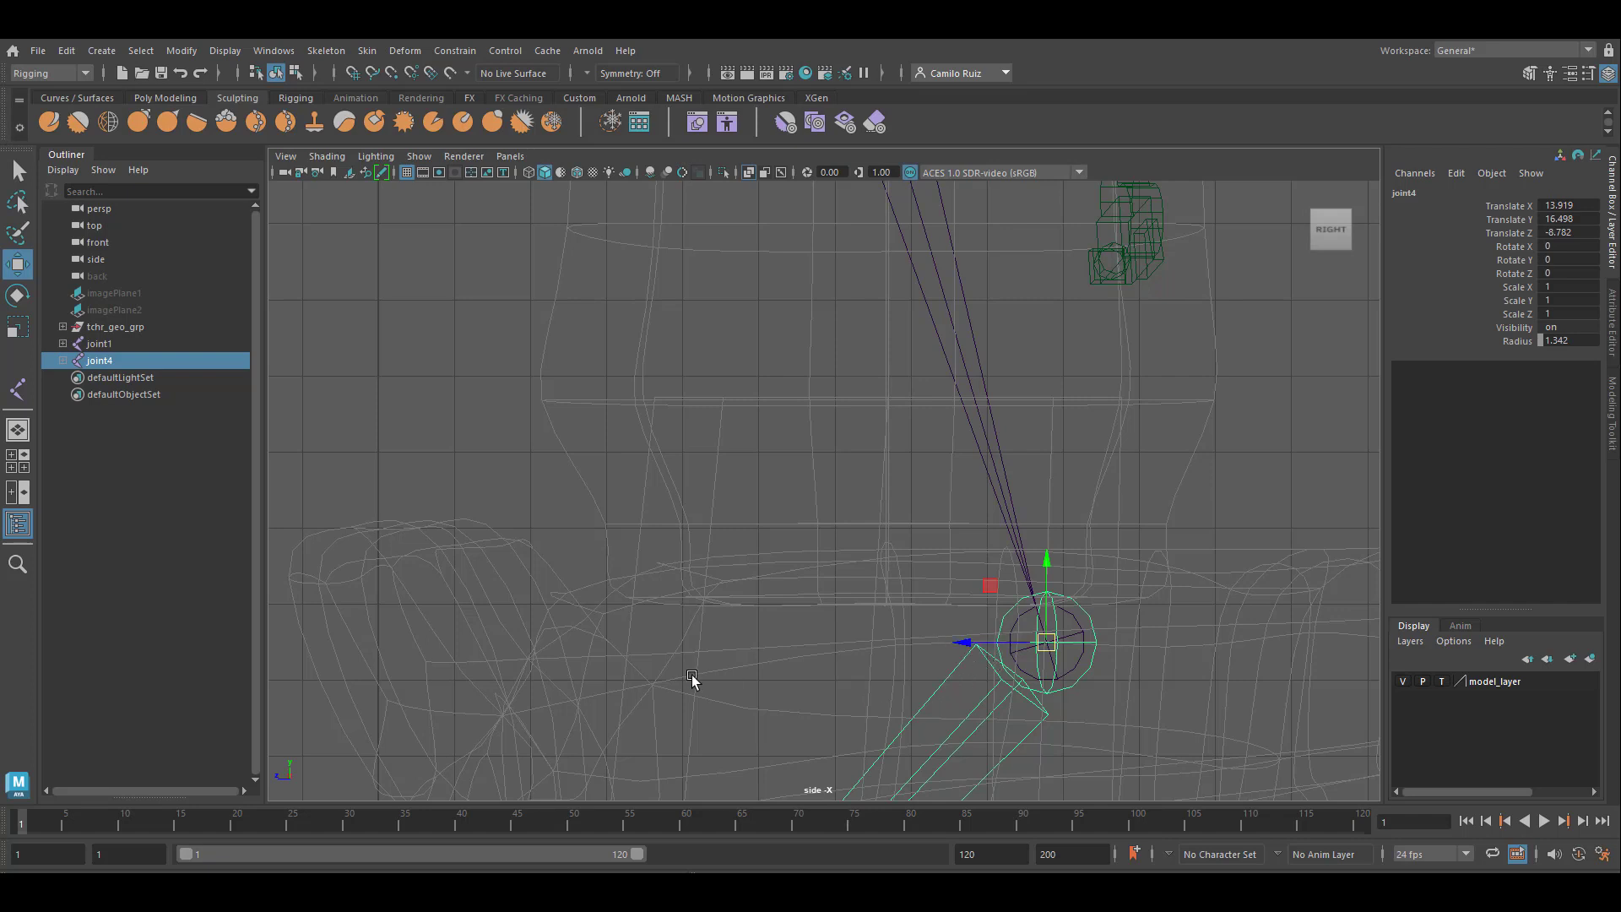
{"action": "left_click", "coordinate": [1505, 342]}
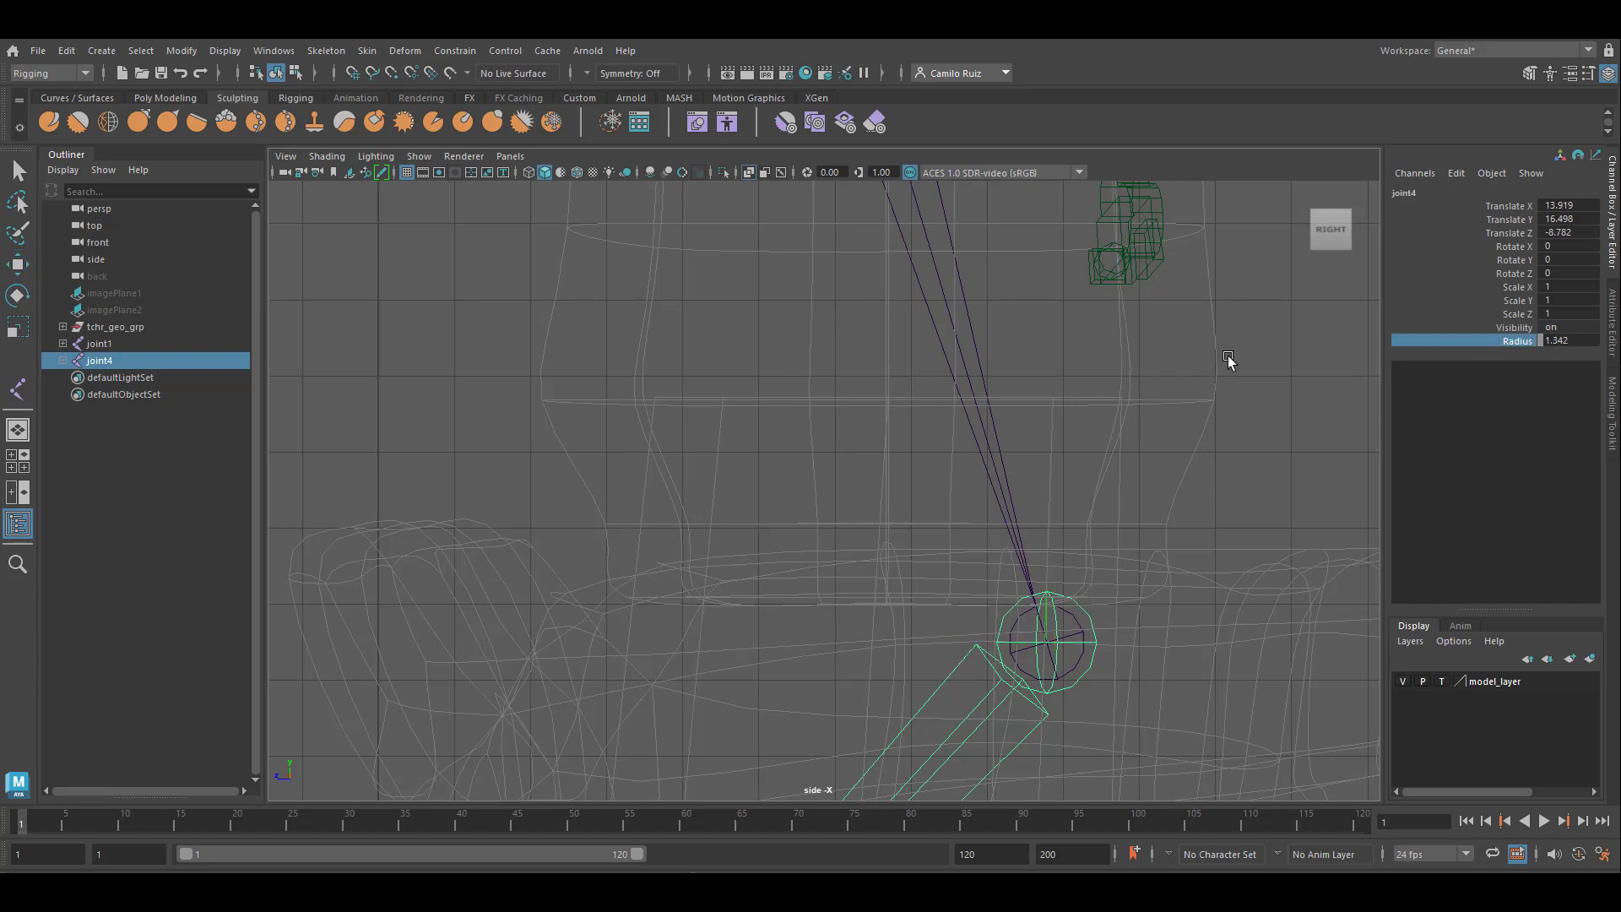
{"action": "mouse_move", "coordinate": [1229, 362]}
{"action": "middle_mouse_down"}
{"action": "mouse_move", "coordinate": [1267, 358]}
{"action": "mouse_move", "coordinate": [1226, 358]}
{"action": "middle_mouse_up"}
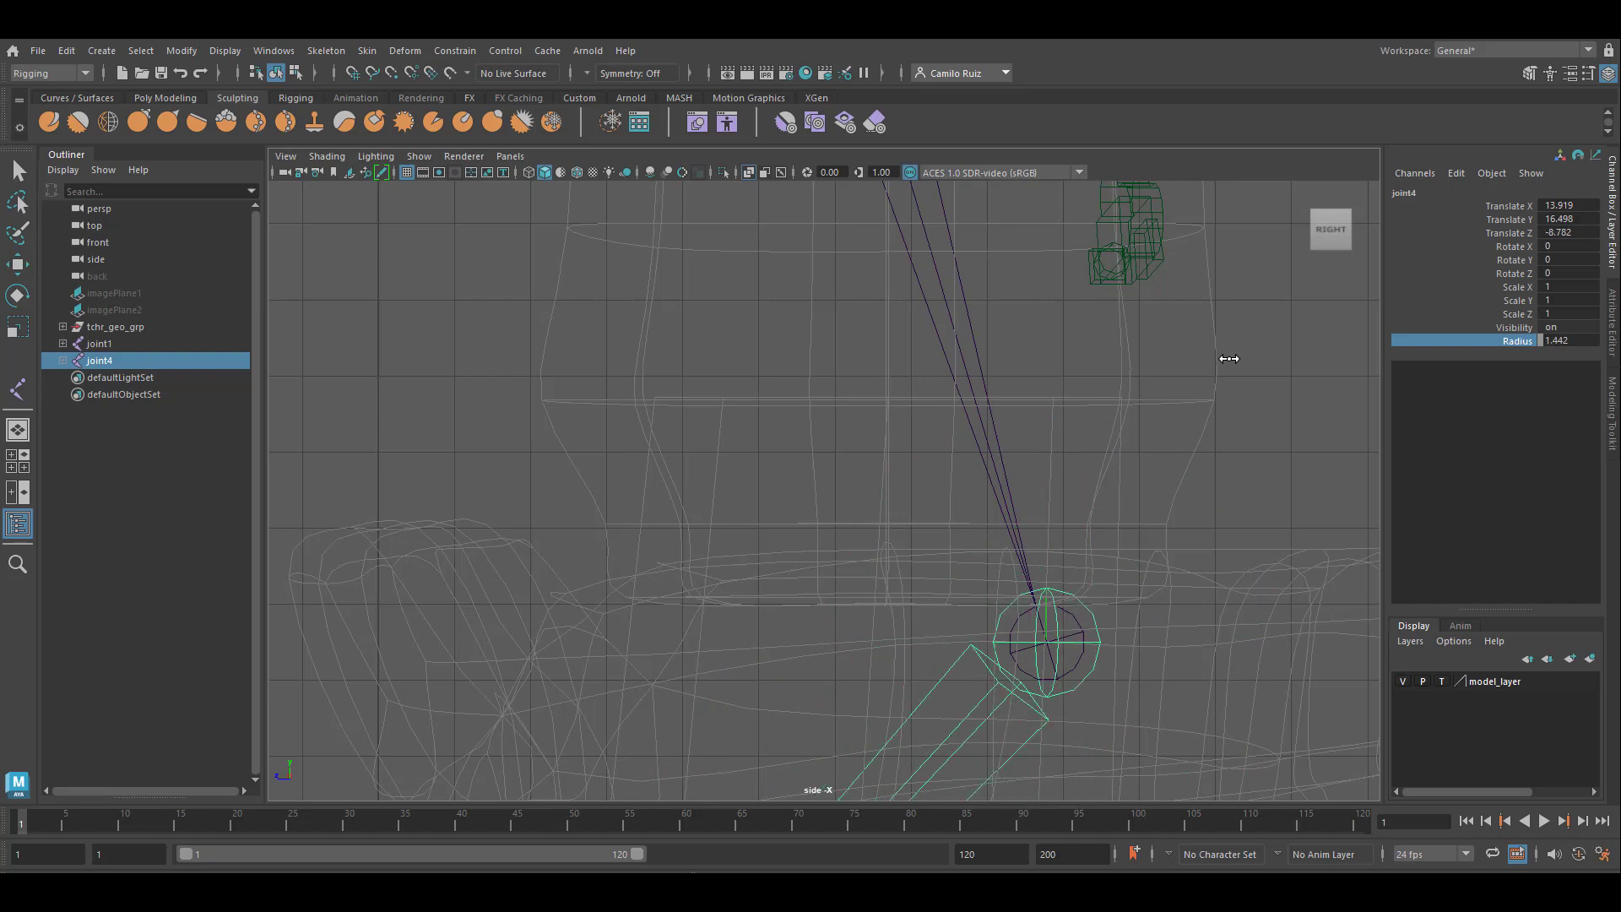
{"action": "scroll", "coordinate": [1073, 610], "scroll_direction": "down", "scroll_amount": 3}
Compare the joint orientation values of the leg chain's ankle joint and the foot chain's ankle joint
{"action": "left_click", "coordinate": [986, 586]}
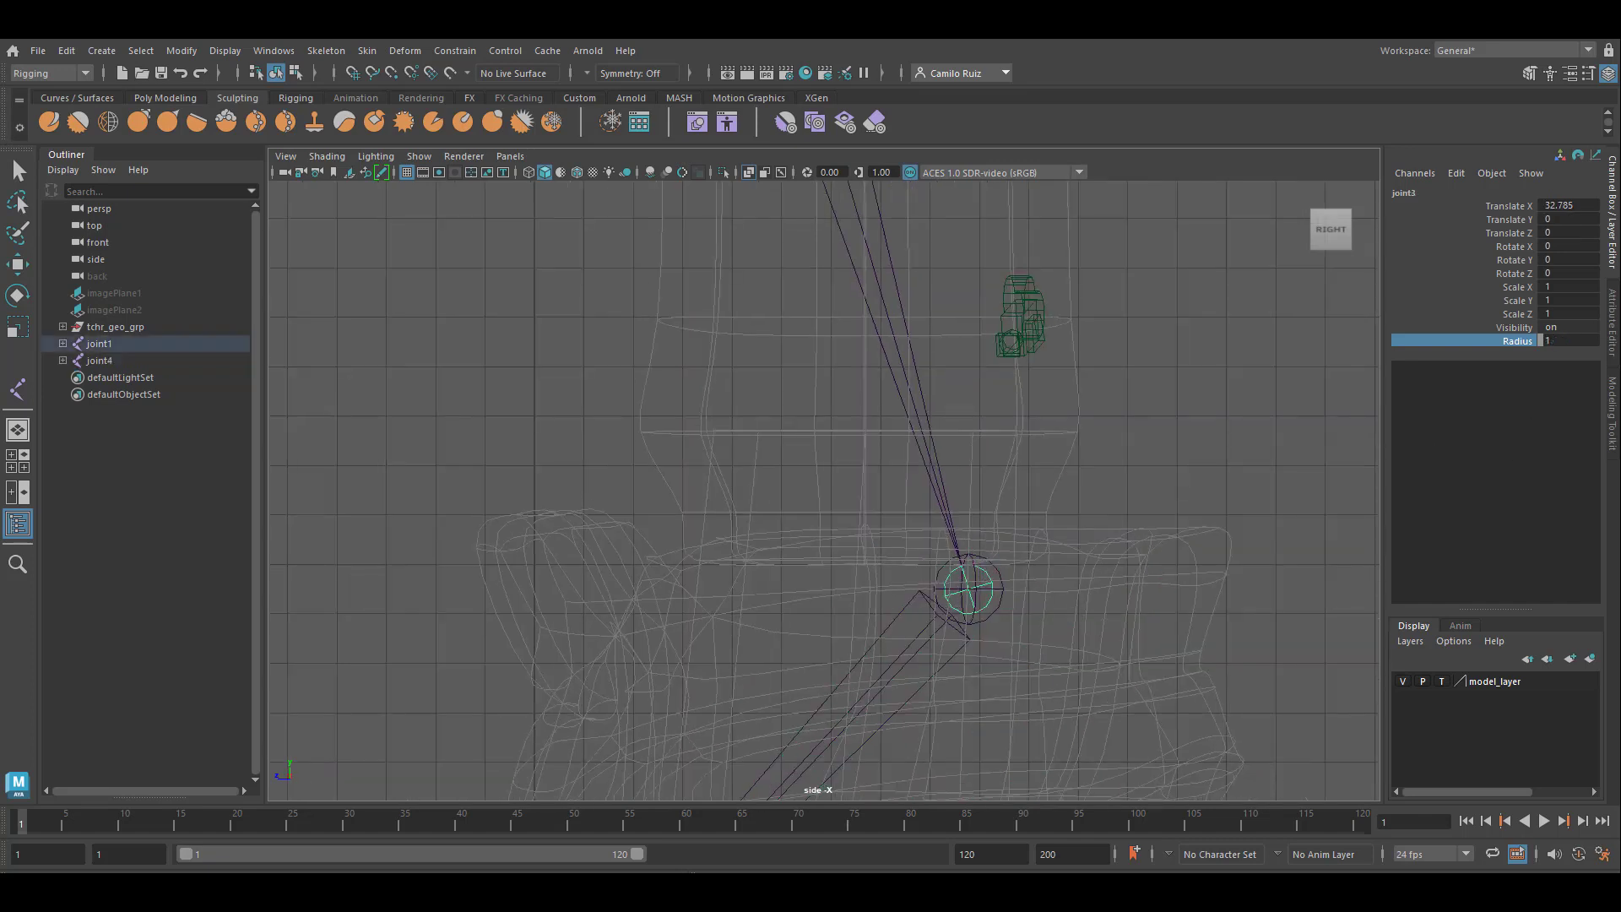
{"action": "left_click", "coordinate": [1612, 342]}
{"action": "key", "text": "w"}
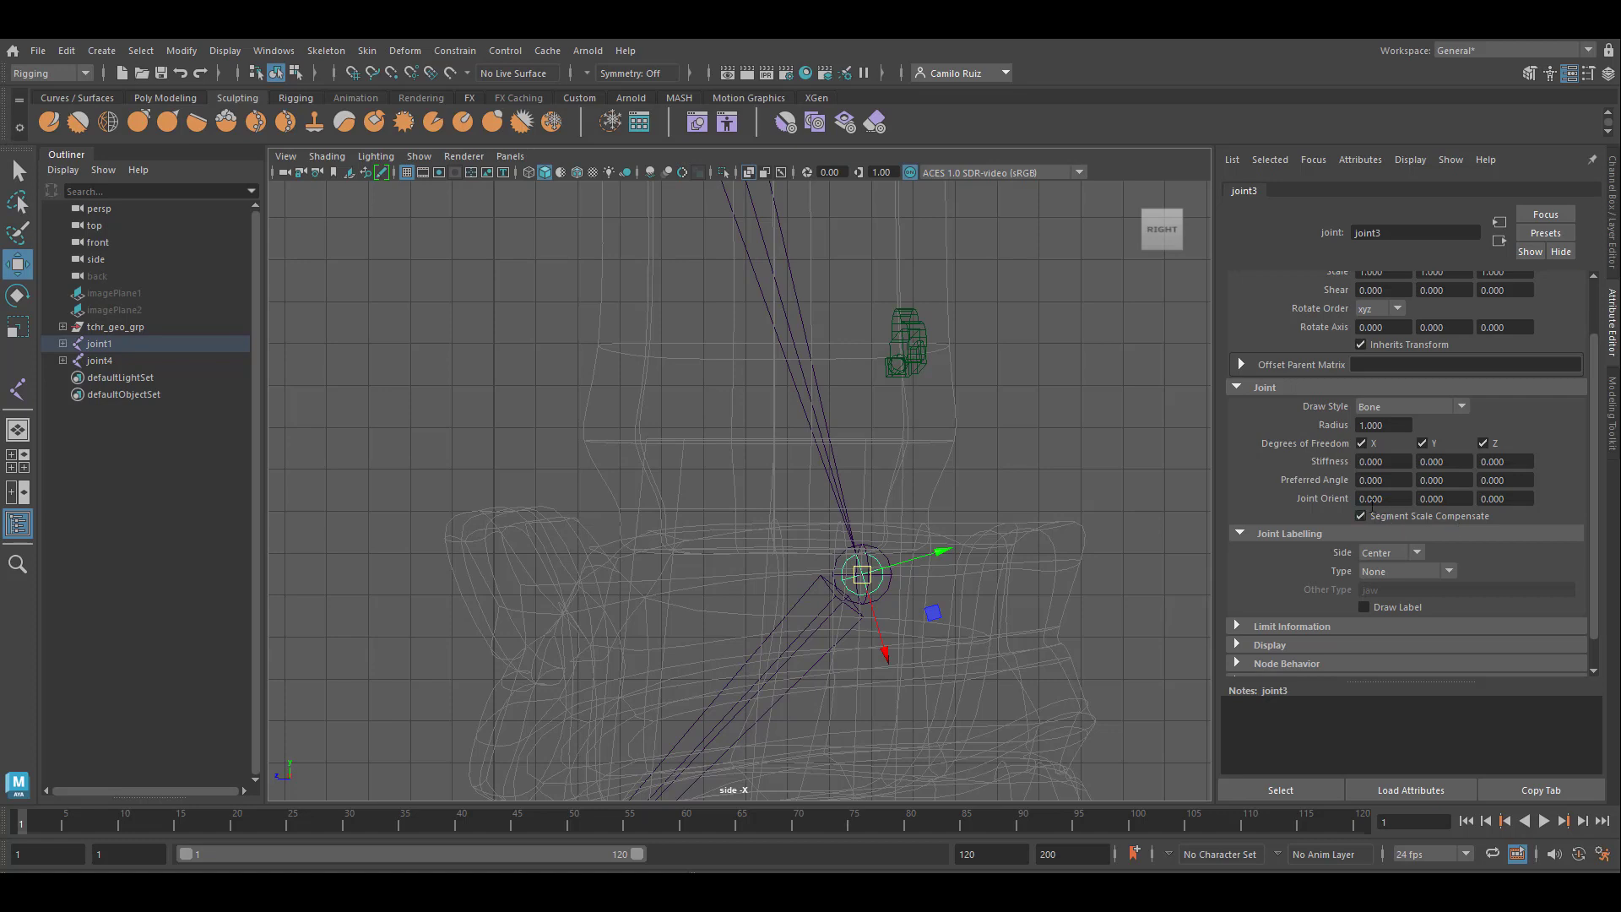
{"action": "left_click", "coordinate": [883, 596]}
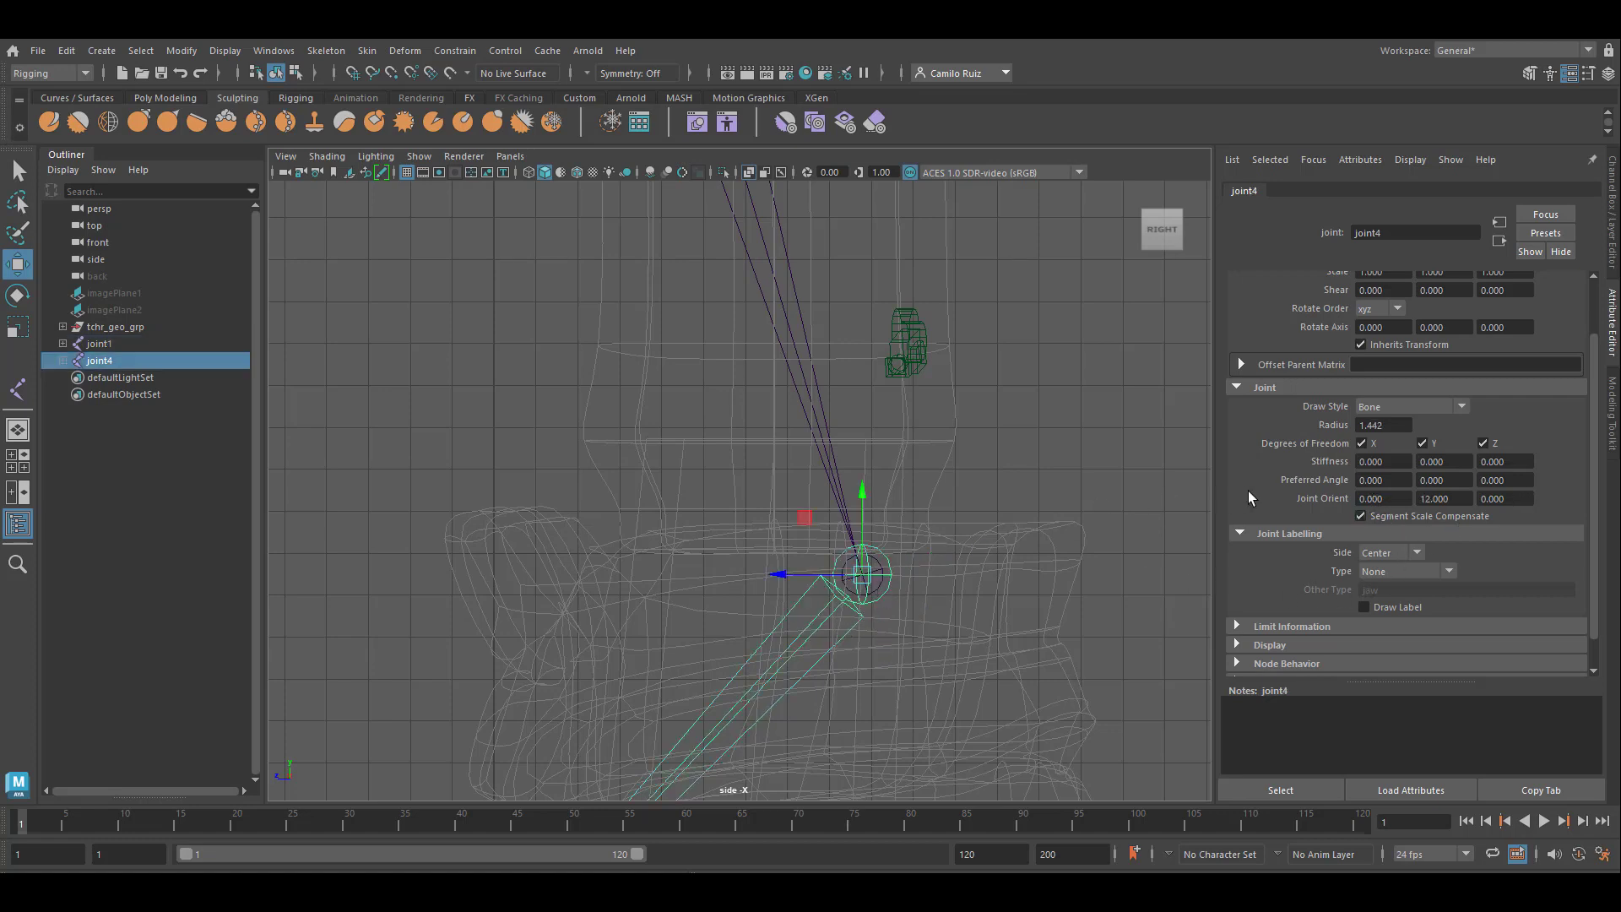
Set the foot chain's ankle Y joint orientation to 0 and check the chain's direction inside the shoe
{"action": "double_click", "coordinate": [1432, 498]}
{"action": "type", "text": "0"}
{"action": "key", "text": "Return"}
{"action": "middle_click_drag", "start_coordinate": [1048, 623], "coordinate": [1142, 417], "text": "alt"}
{"action": "key", "text": "space"}
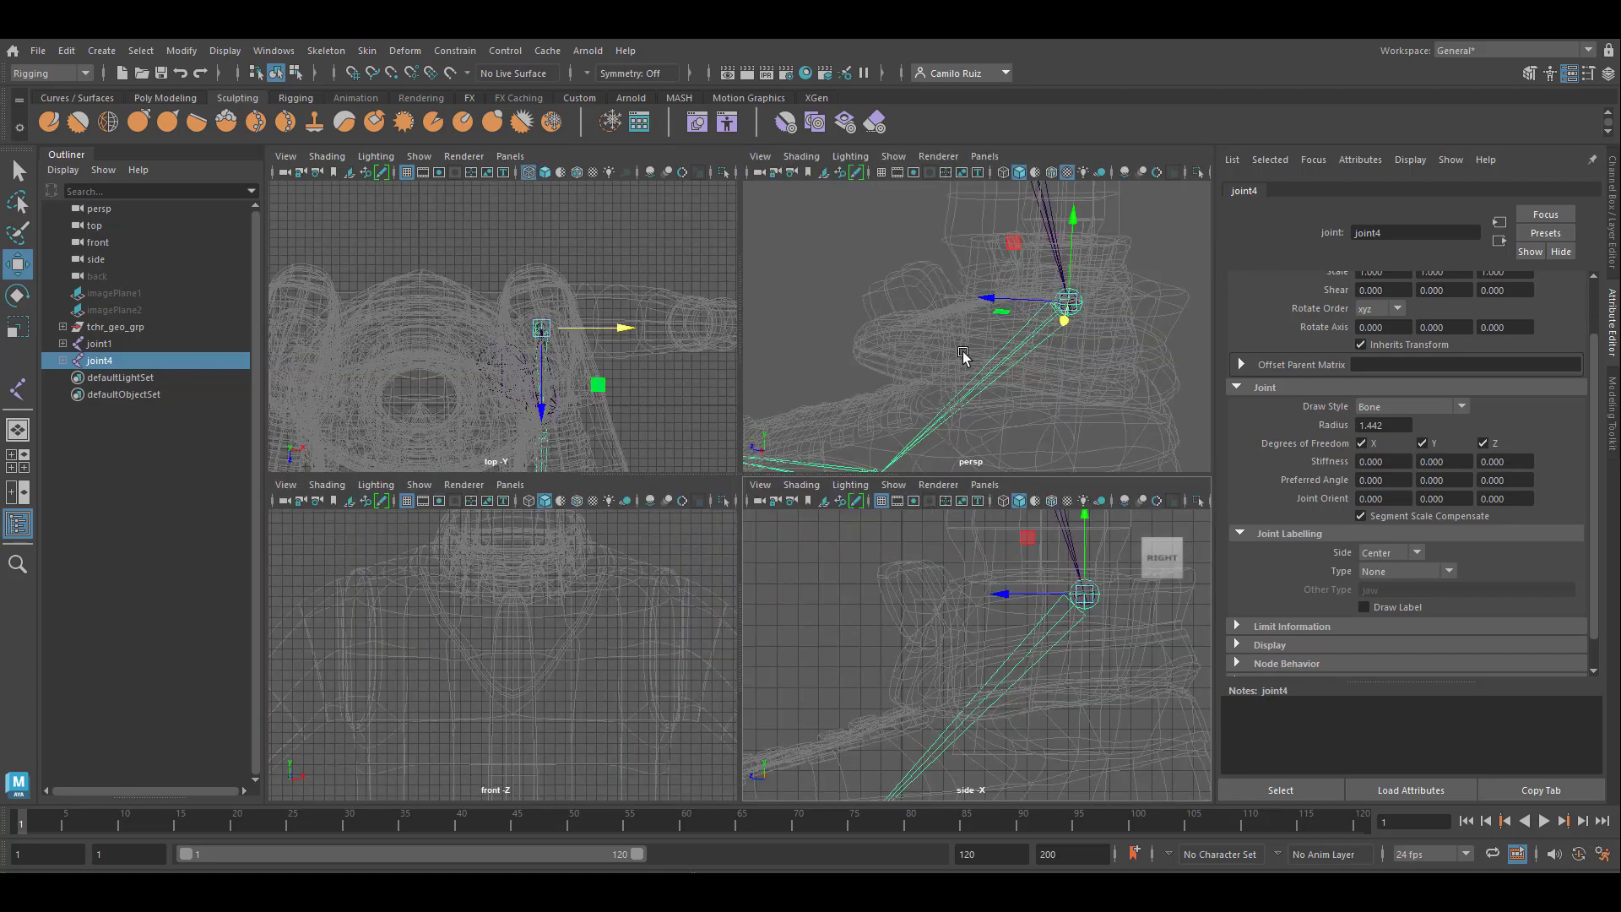
{"action": "key", "text": "space"}
{"action": "left_click_drag", "start_coordinate": [979, 529], "coordinate": [920, 522], "text": "alt"}
{"action": "right_click_drag", "start_coordinate": [920, 522], "coordinate": [952, 514], "text": "alt"}
{"action": "middle_click_drag", "start_coordinate": [951, 514], "coordinate": [807, 380], "text": "alt"}
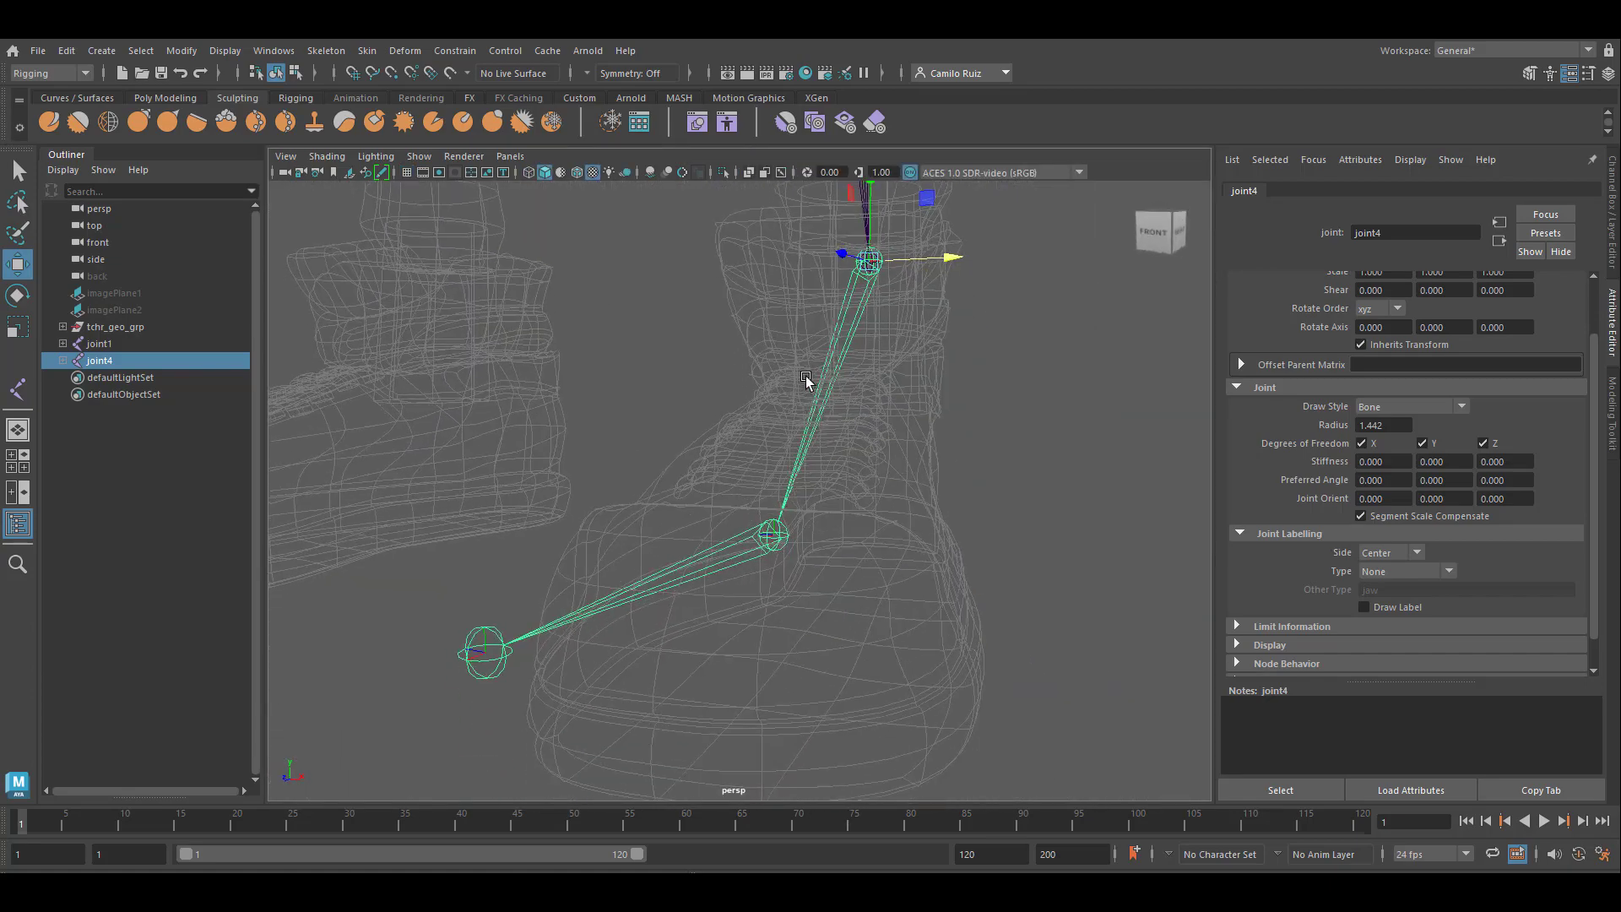
{"action": "left_click_drag", "start_coordinate": [807, 379], "coordinate": [802, 413], "text": "alt"}
{"action": "left_click_drag", "start_coordinate": [927, 458], "coordinate": [970, 456], "text": "alt"}
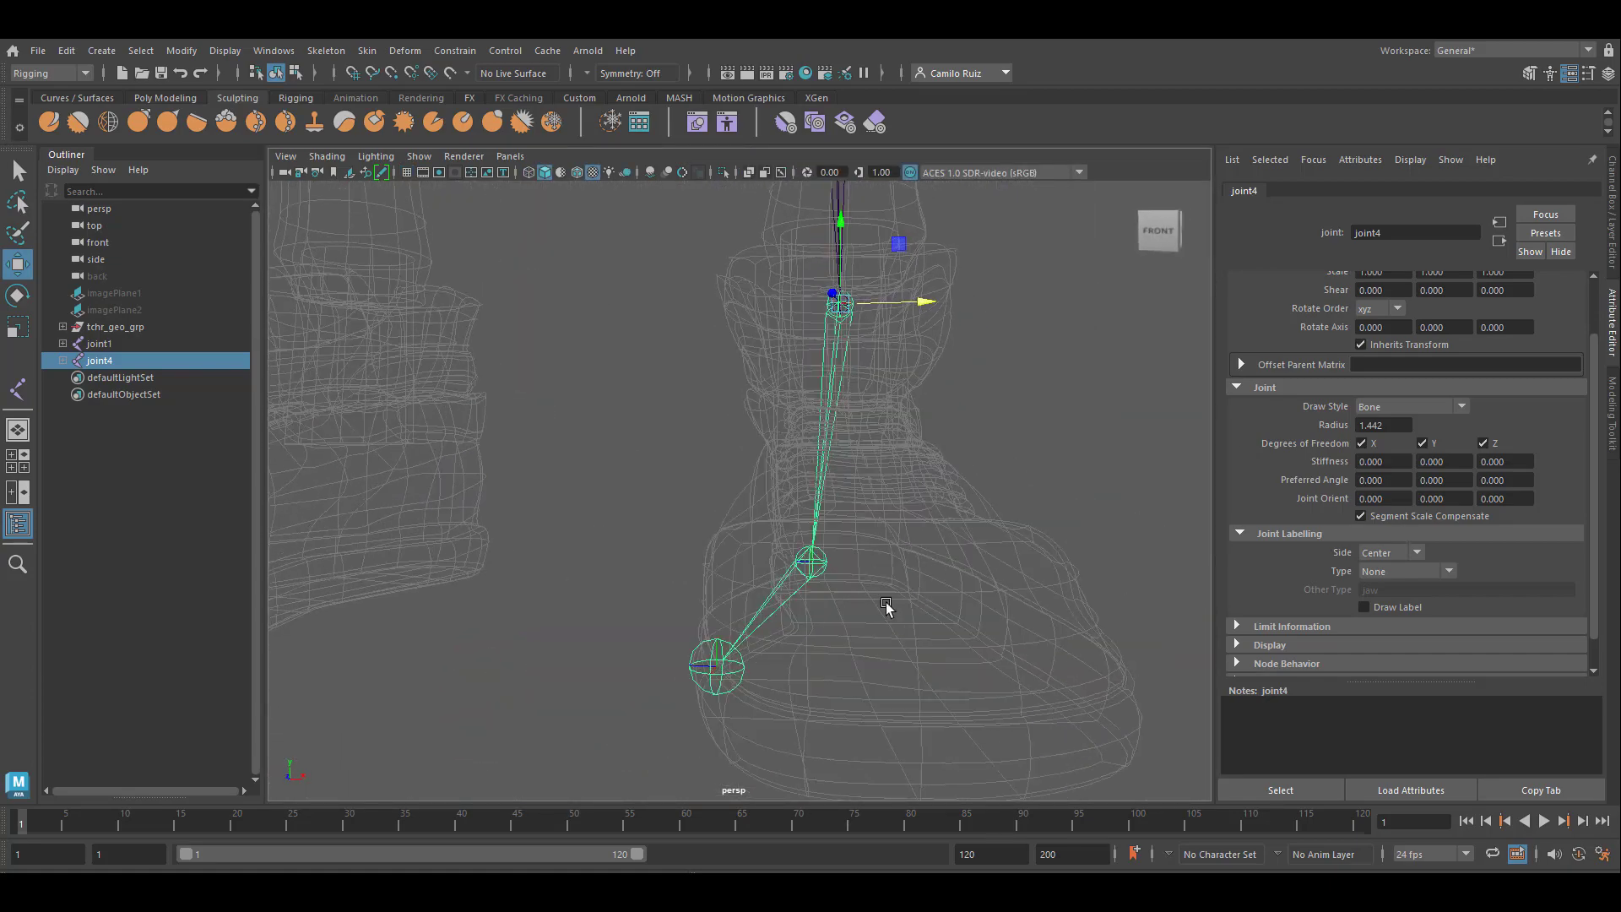
{"action": "left_click_drag", "start_coordinate": [886, 608], "coordinate": [836, 537], "text": "alt"}
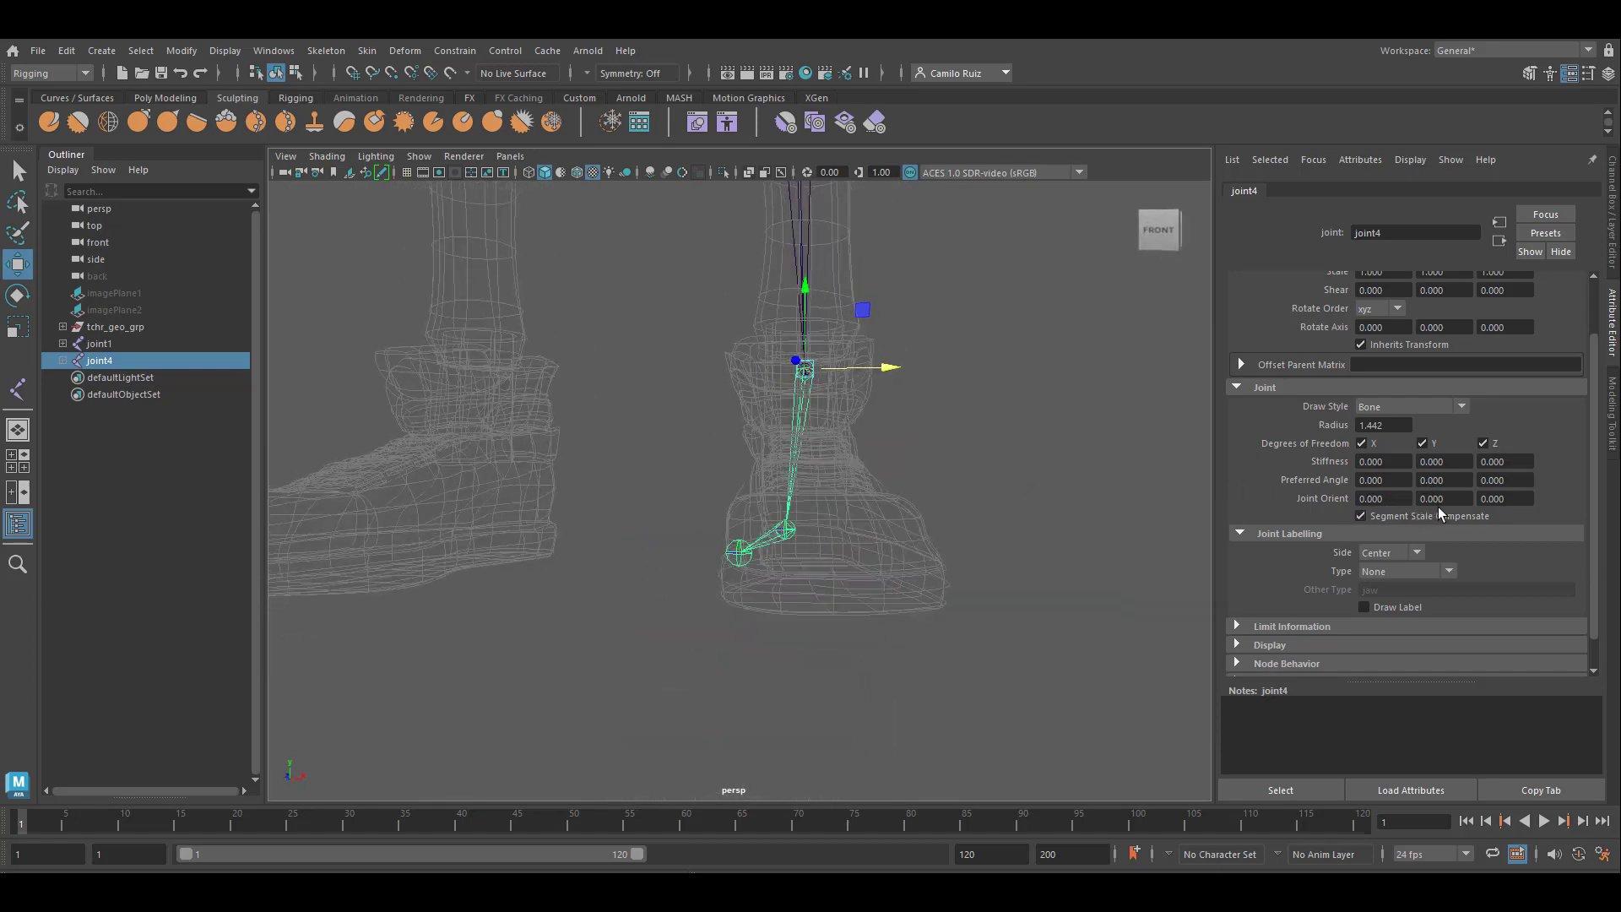
Restore the foot chain's ankle Y joint orientation to 12
{"action": "left_click", "coordinate": [1463, 497]}
{"action": "type", "text": "10"}
{"action": "key", "text": "Return"}
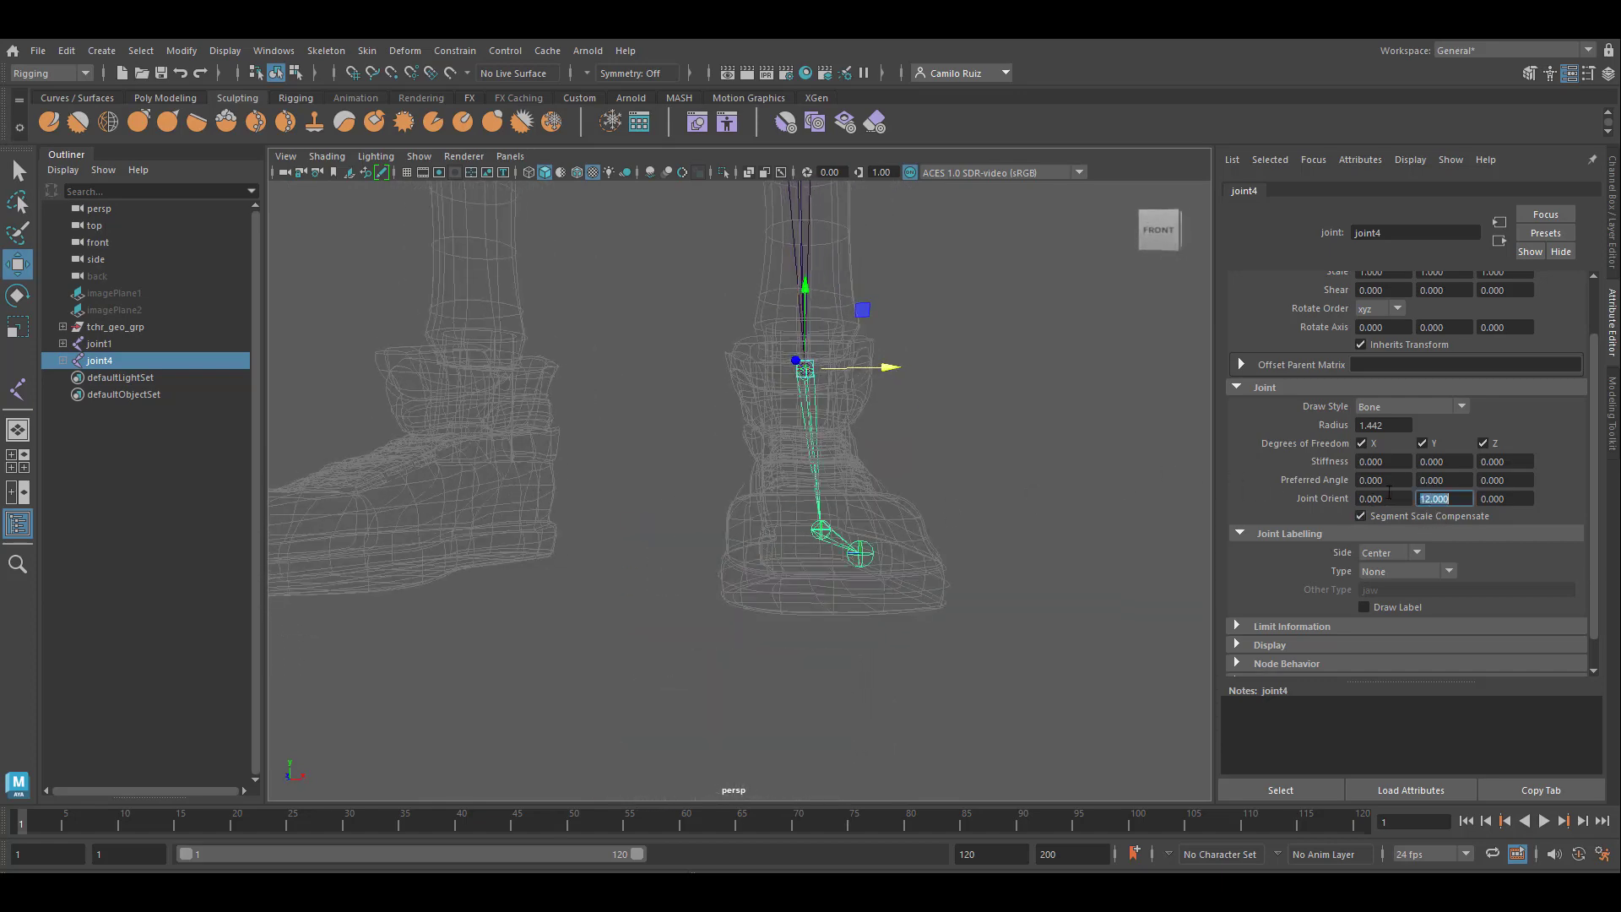
Select both overlapping ankle joints and compare their local axes up close
{"action": "left_click", "coordinate": [831, 395]}
{"action": "left_click_drag", "start_coordinate": [804, 371], "coordinate": [859, 373]}
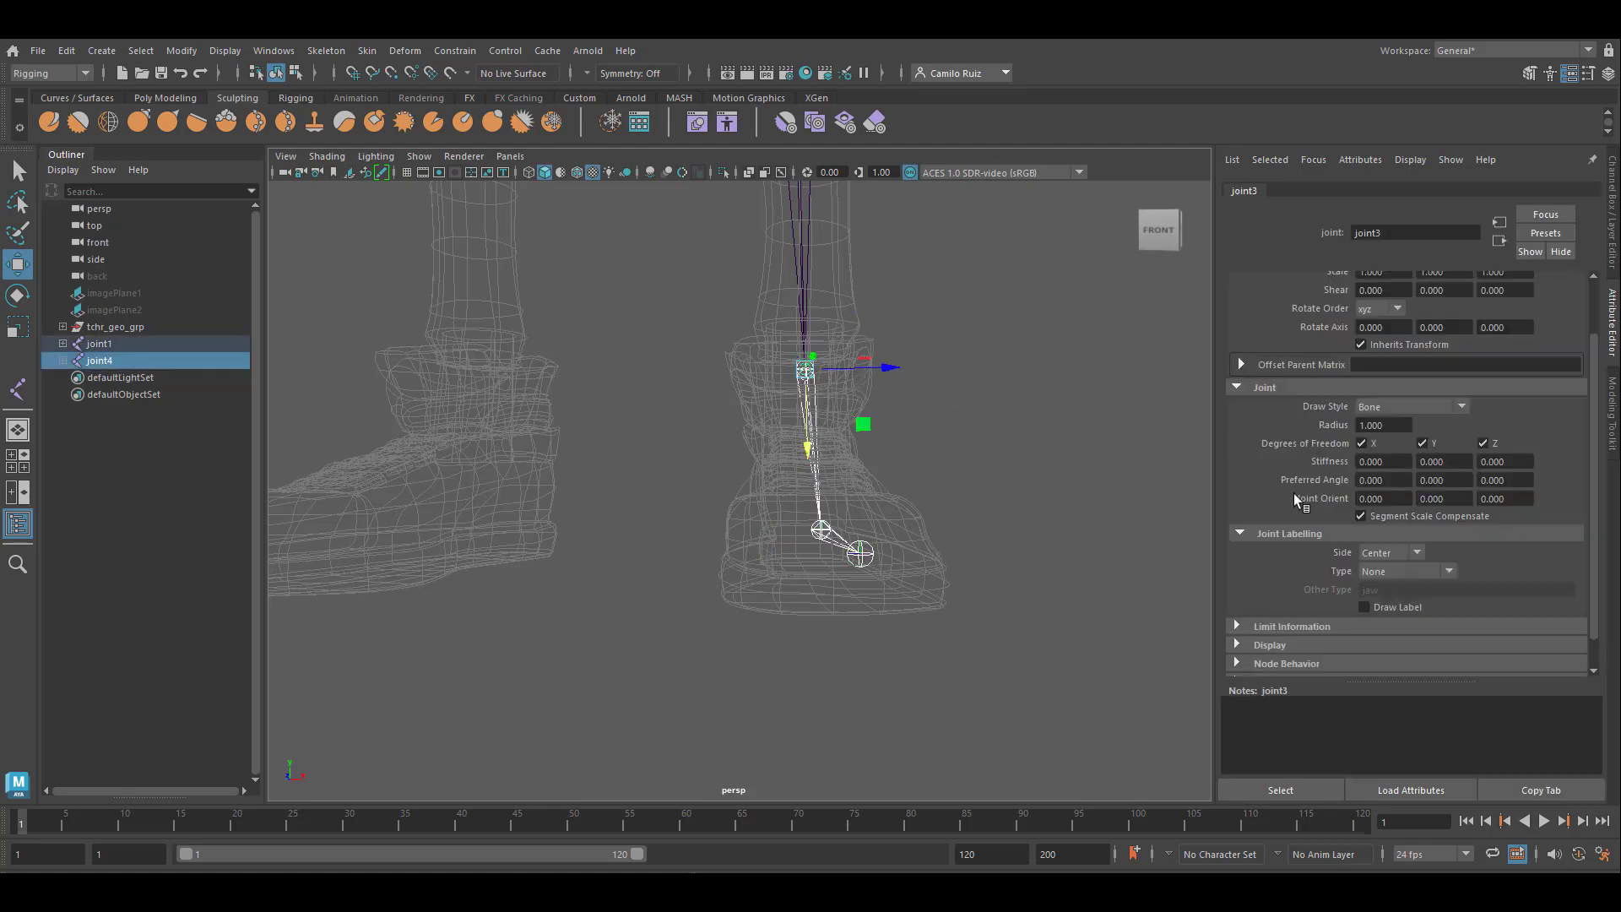
{"action": "left_click_drag", "start_coordinate": [1169, 472], "coordinate": [993, 496], "text": "alt"}
{"action": "right_click_drag", "start_coordinate": [667, 296], "coordinate": [823, 342], "text": "alt"}
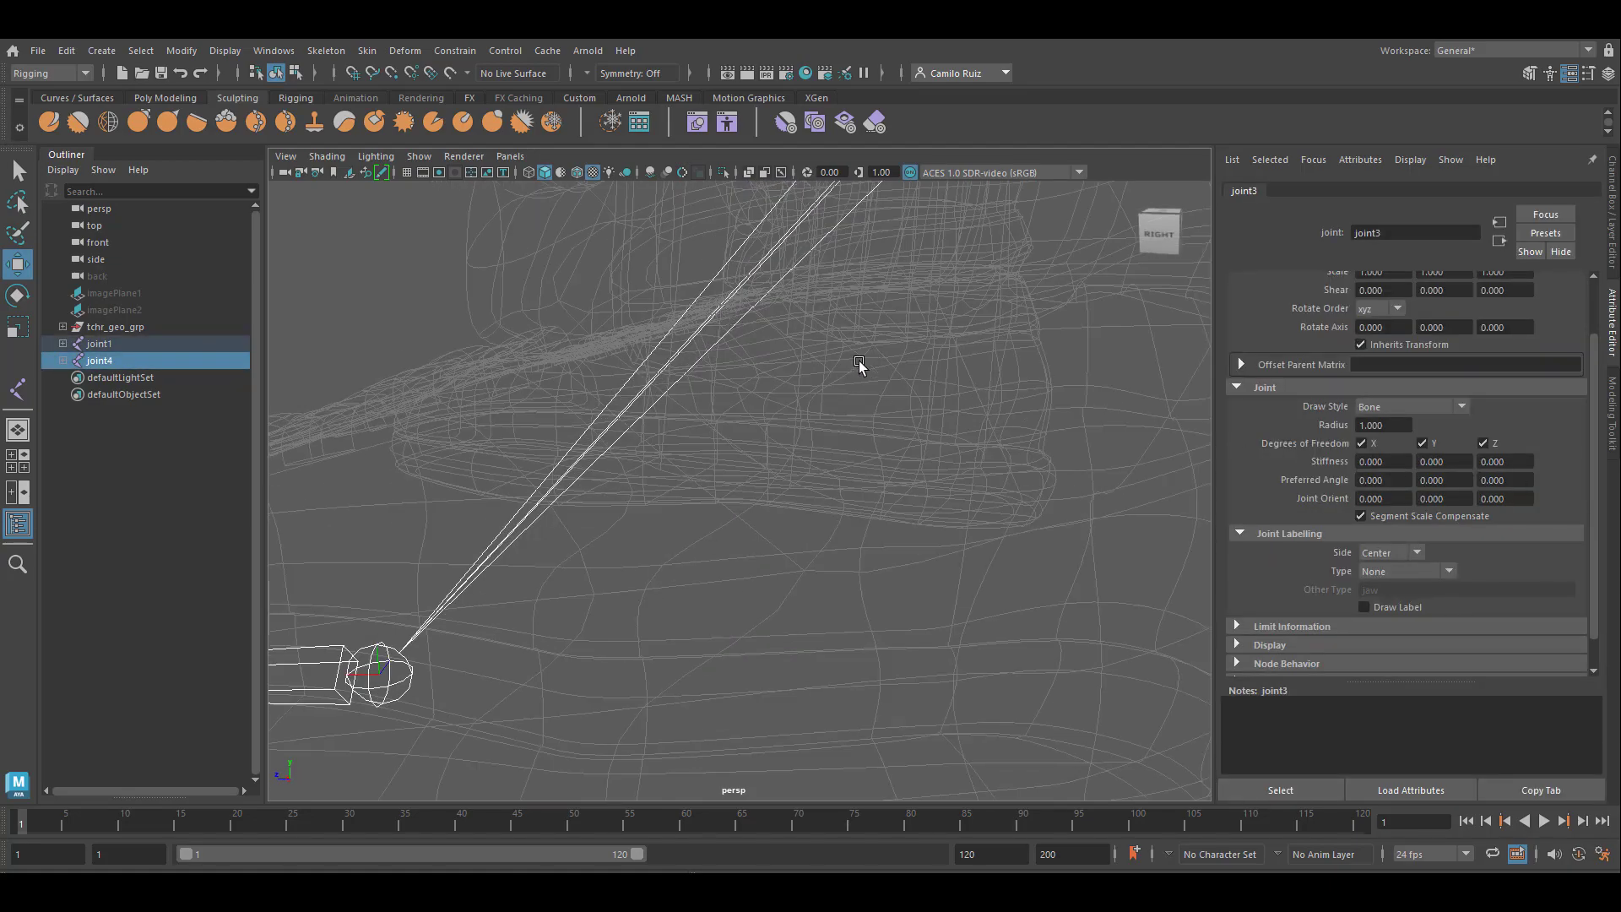
{"action": "middle_click_drag", "start_coordinate": [860, 363], "coordinate": [677, 664], "text": "alt"}
{"action": "right_click_drag", "start_coordinate": [682, 581], "coordinate": [797, 547], "text": "alt"}
{"action": "middle_click_drag", "start_coordinate": [736, 565], "coordinate": [804, 531], "text": "alt"}
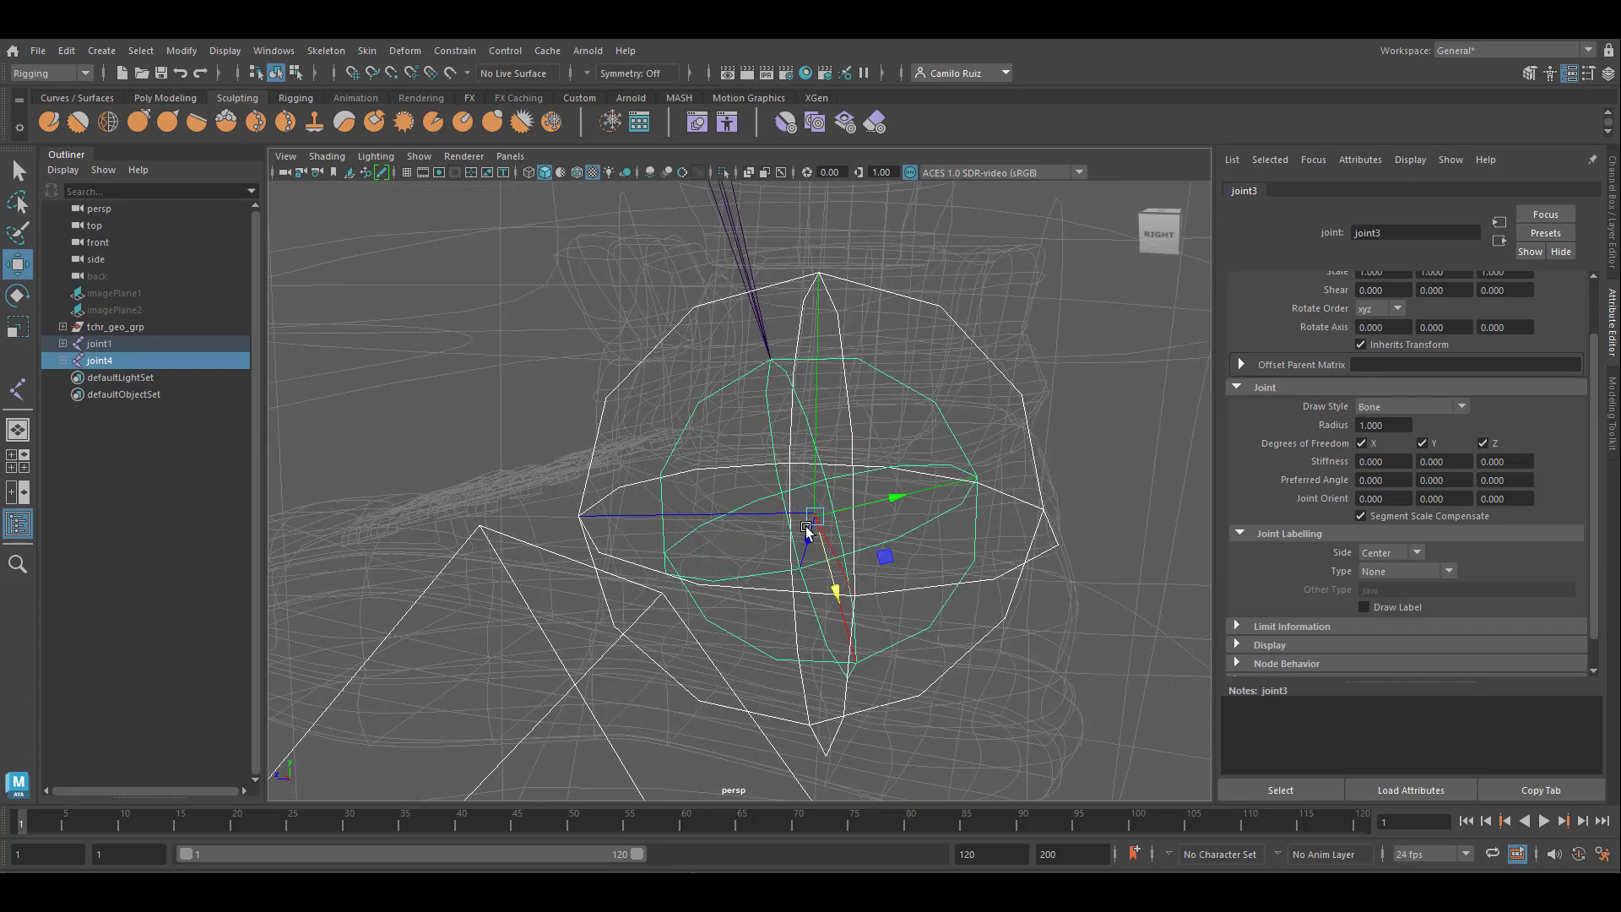
Unparent the ball joint, together with its toe joint, from the foot chain's ankle joint
{"action": "right_click_drag", "start_coordinate": [804, 530], "coordinate": [736, 506], "text": "alt"}
{"action": "left_click", "coordinate": [788, 454]}
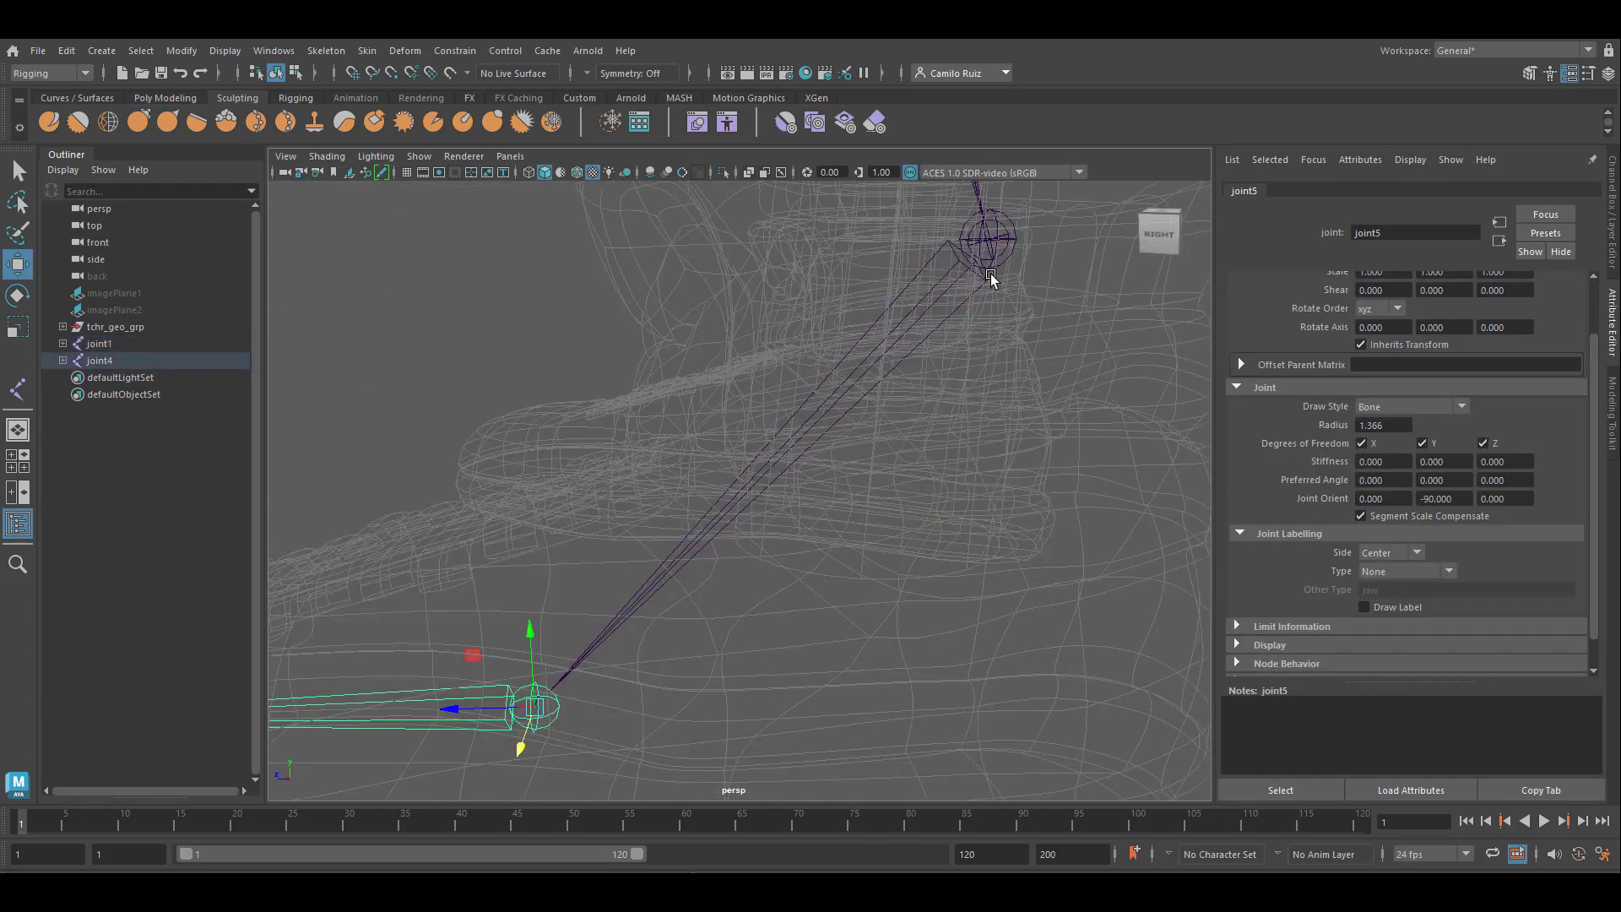
{"action": "key", "text": "shift+p"}
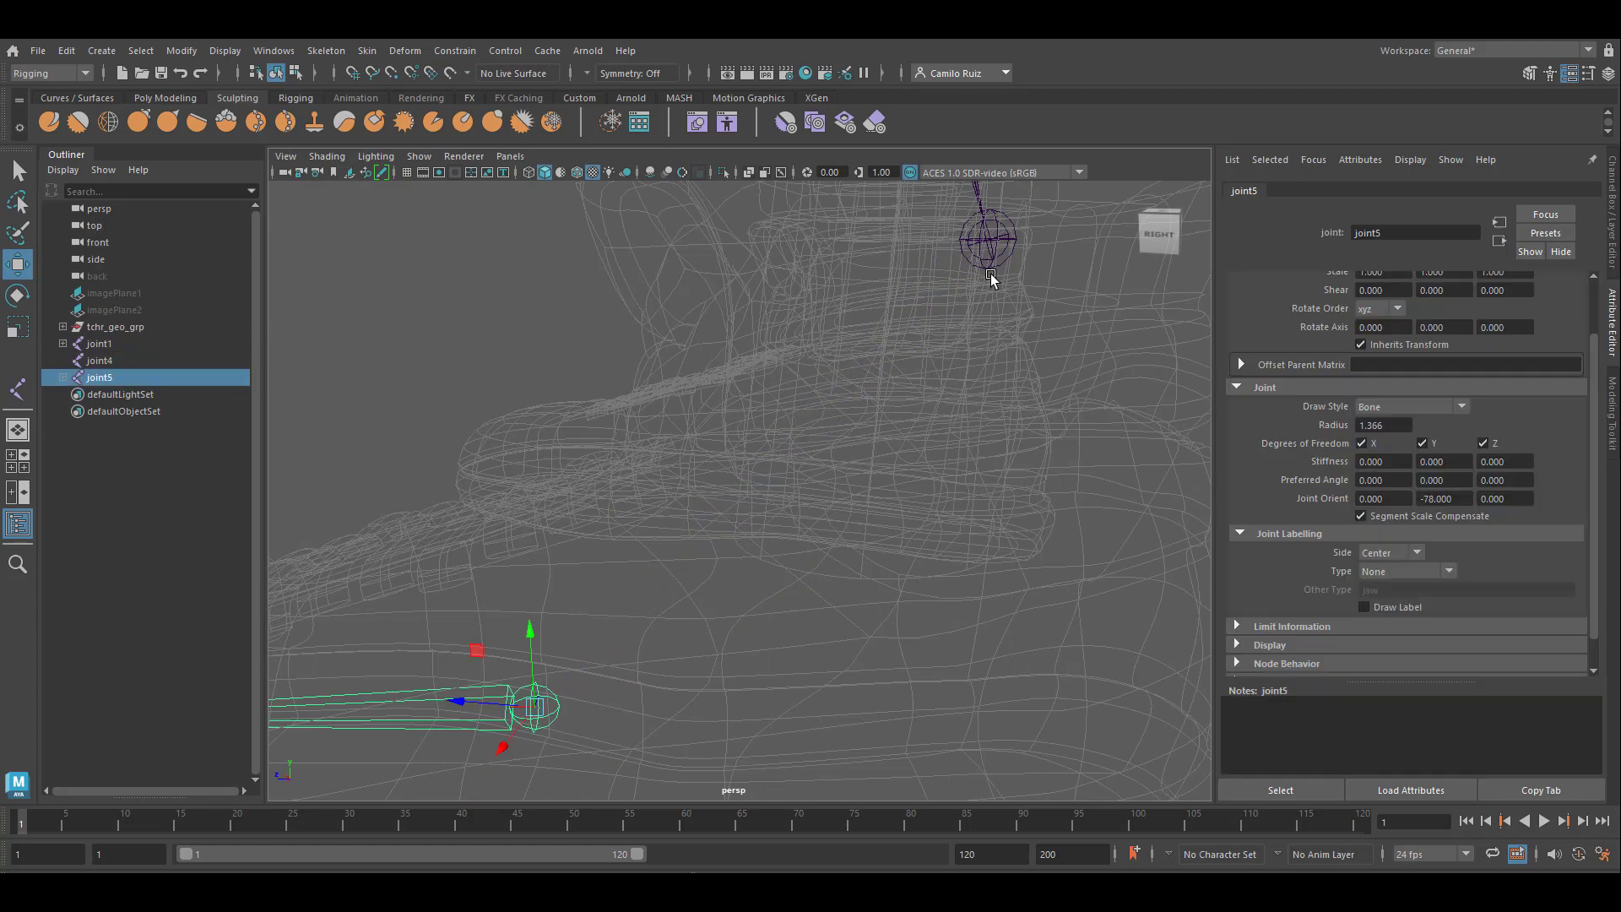
Set the detached foot ankle joint's Y joint orientation first to 0 and finally to -90
{"action": "middle_click_drag", "start_coordinate": [927, 312], "coordinate": [900, 409], "text": "alt"}
{"action": "left_click", "coordinate": [978, 348]}
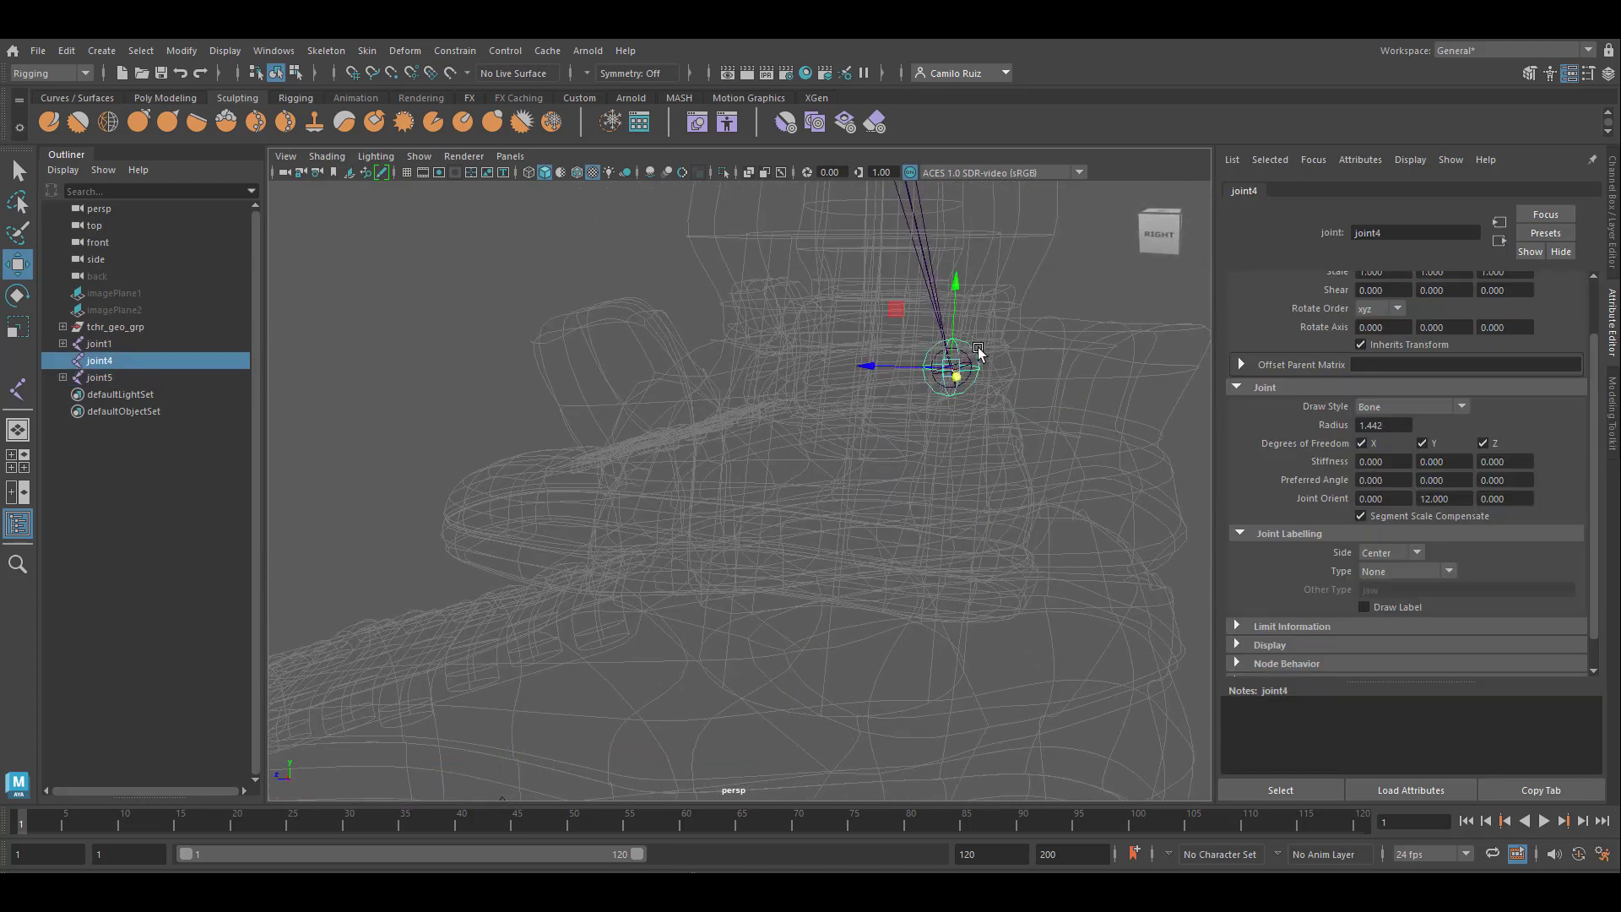
{"action": "right_click_drag", "start_coordinate": [977, 347], "coordinate": [1013, 388], "text": "alt"}
{"action": "middle_click_drag", "start_coordinate": [1013, 387], "coordinate": [637, 778], "text": "alt"}
{"action": "type", "text": "0"}
{"action": "key", "text": "Return"}
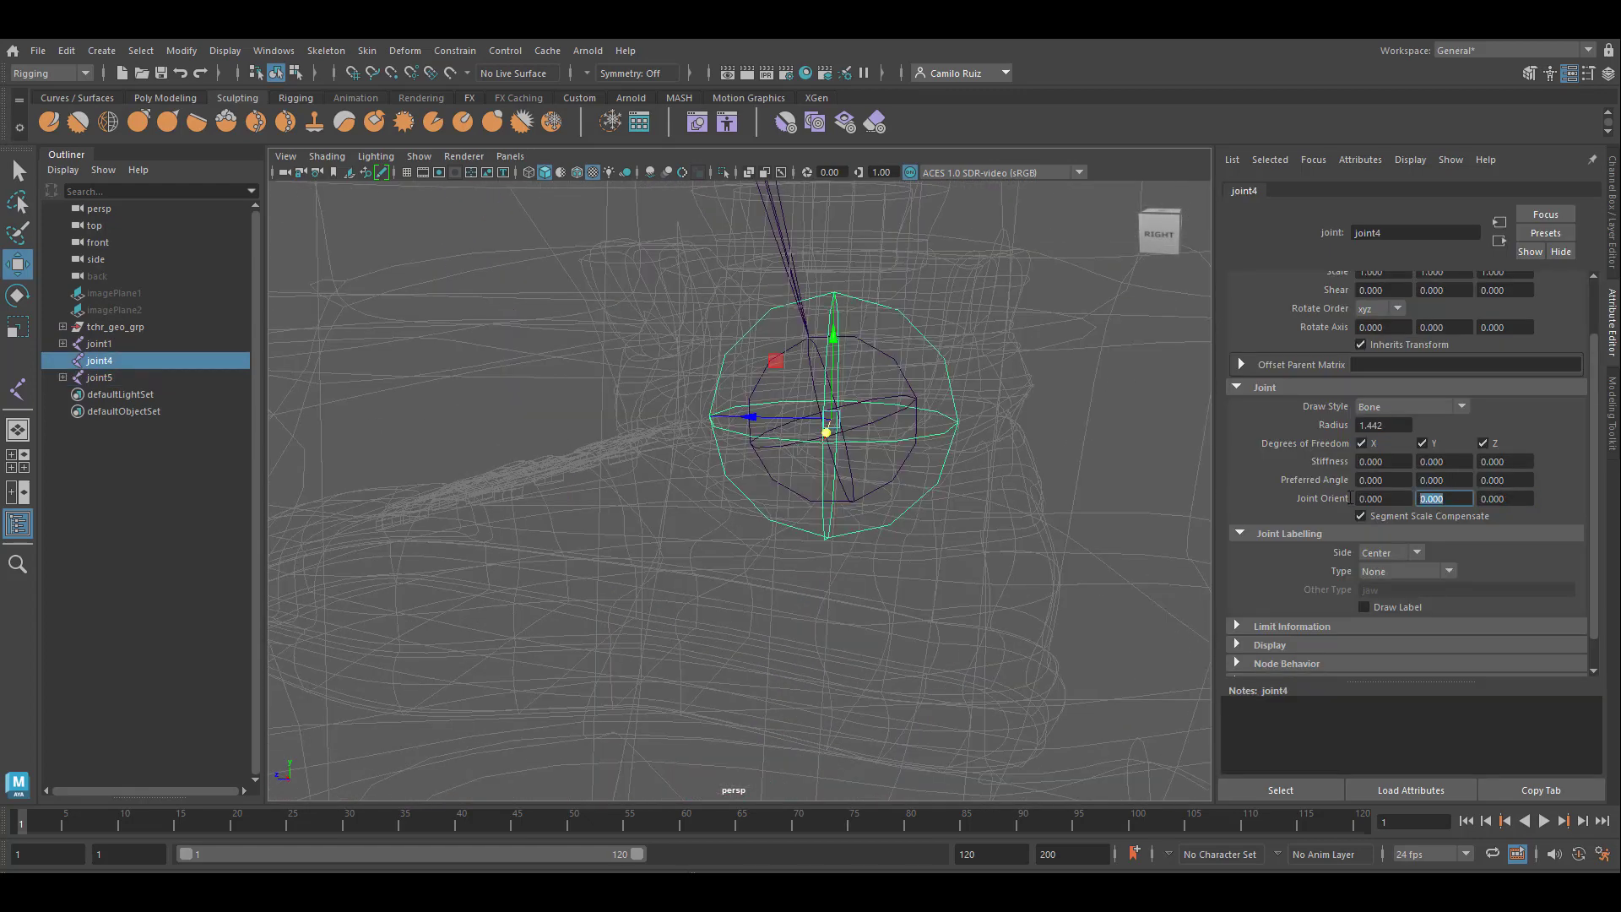
{"action": "type", "text": "-90"}
{"action": "key", "text": "Return"}
{"action": "scroll", "coordinate": [907, 497], "scroll_direction": "down", "scroll_amount": 3}
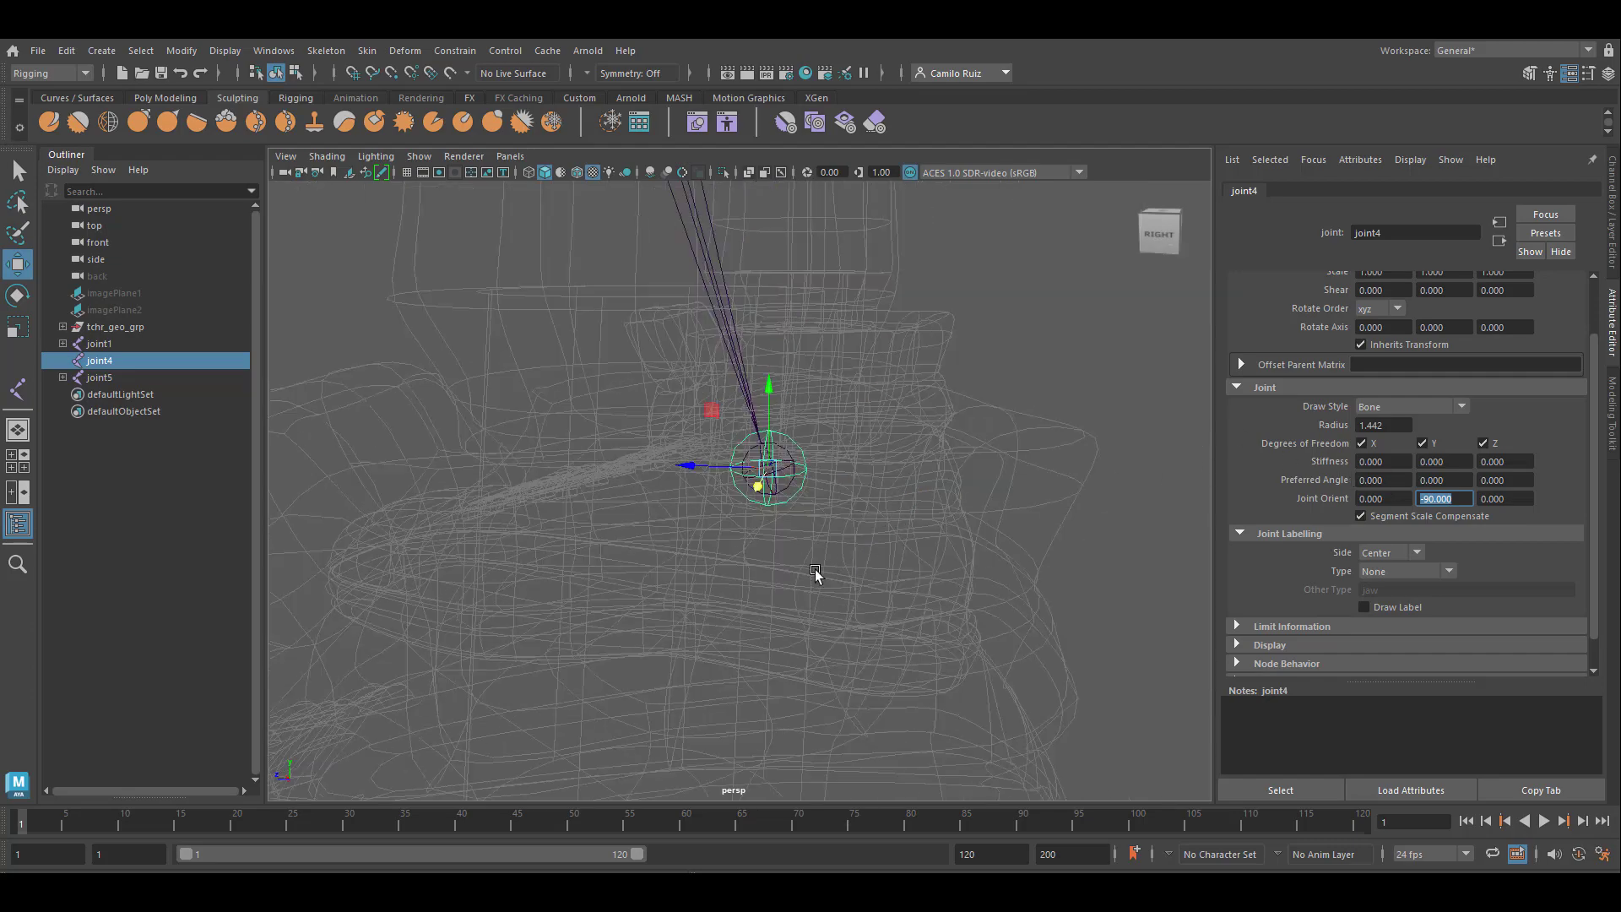
Examine the axes and joint orientations of the detached ankle and ball joints from several angles
{"action": "middle_click_drag", "start_coordinate": [814, 570], "coordinate": [885, 518], "text": "alt"}
{"action": "scroll", "coordinate": [908, 472], "scroll_direction": "up", "scroll_amount": 5}
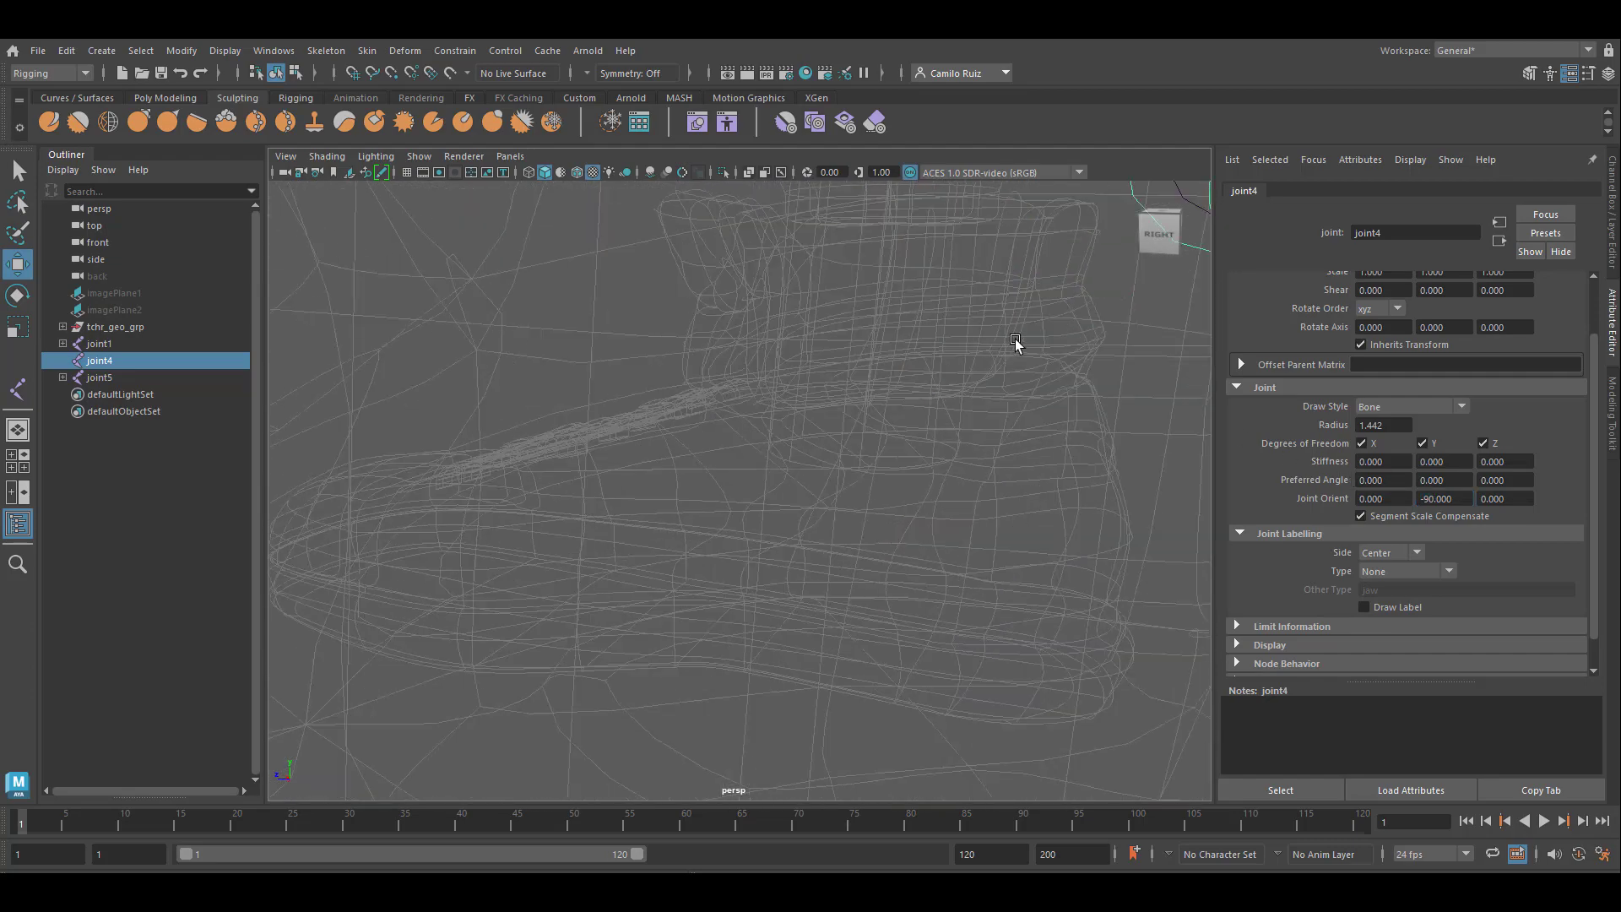
{"action": "middle_click_drag", "start_coordinate": [1016, 343], "coordinate": [766, 536], "text": "alt"}
{"action": "scroll", "coordinate": [766, 535], "scroll_direction": "down", "scroll_amount": 3}
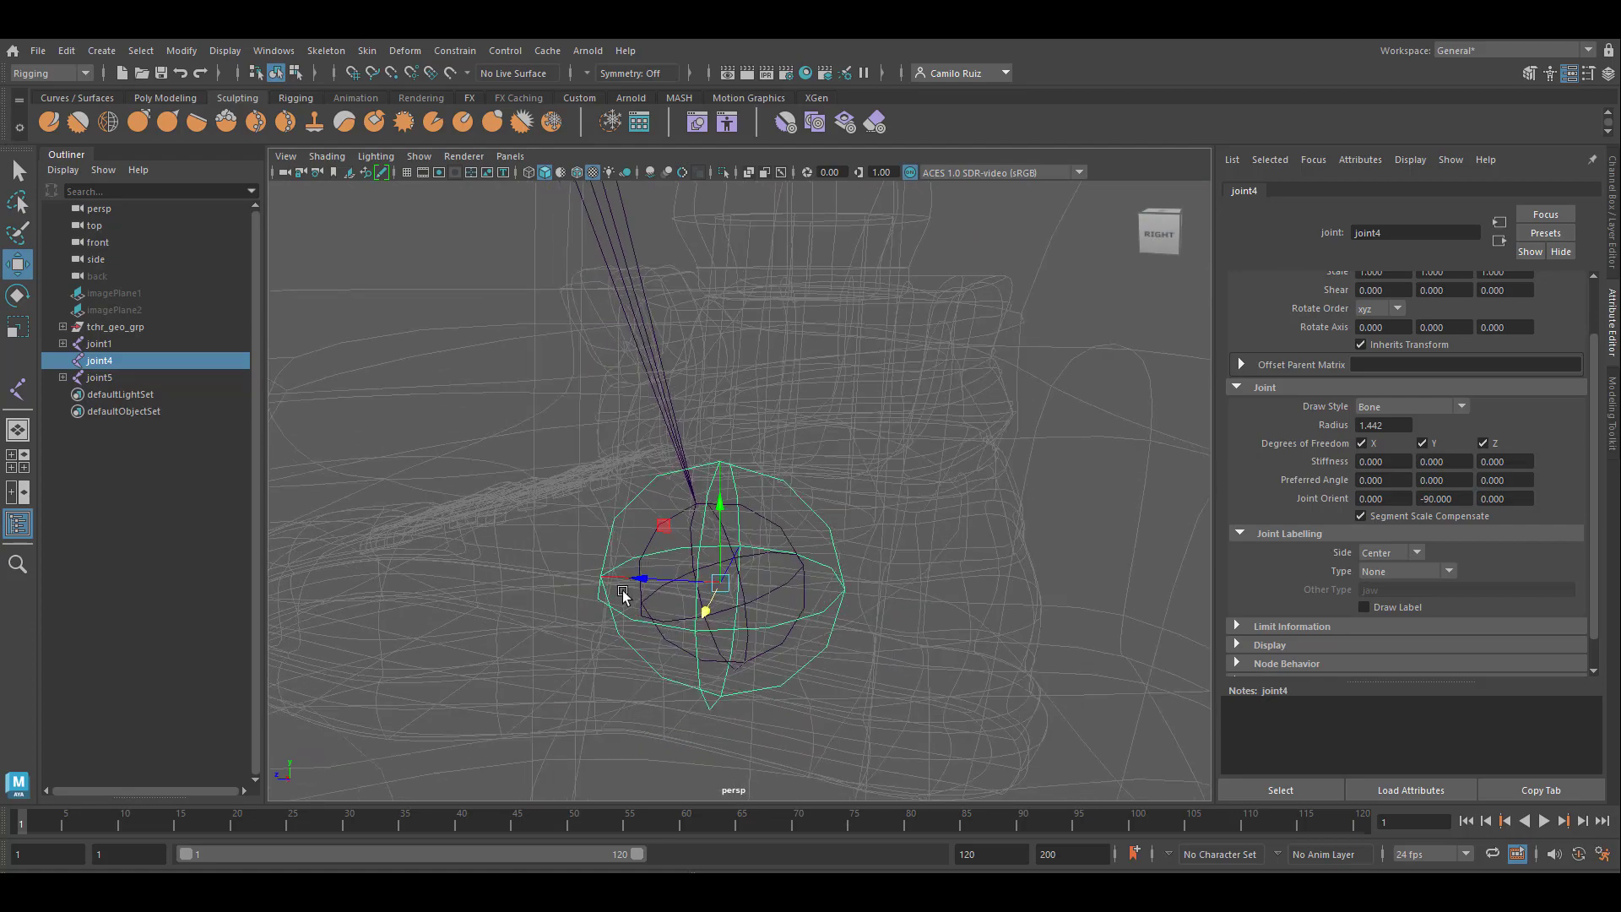
{"action": "scroll", "coordinate": [1054, 304], "scroll_direction": "up", "scroll_amount": 5}
{"action": "scroll", "coordinate": [901, 459], "scroll_direction": "down", "scroll_amount": 6}
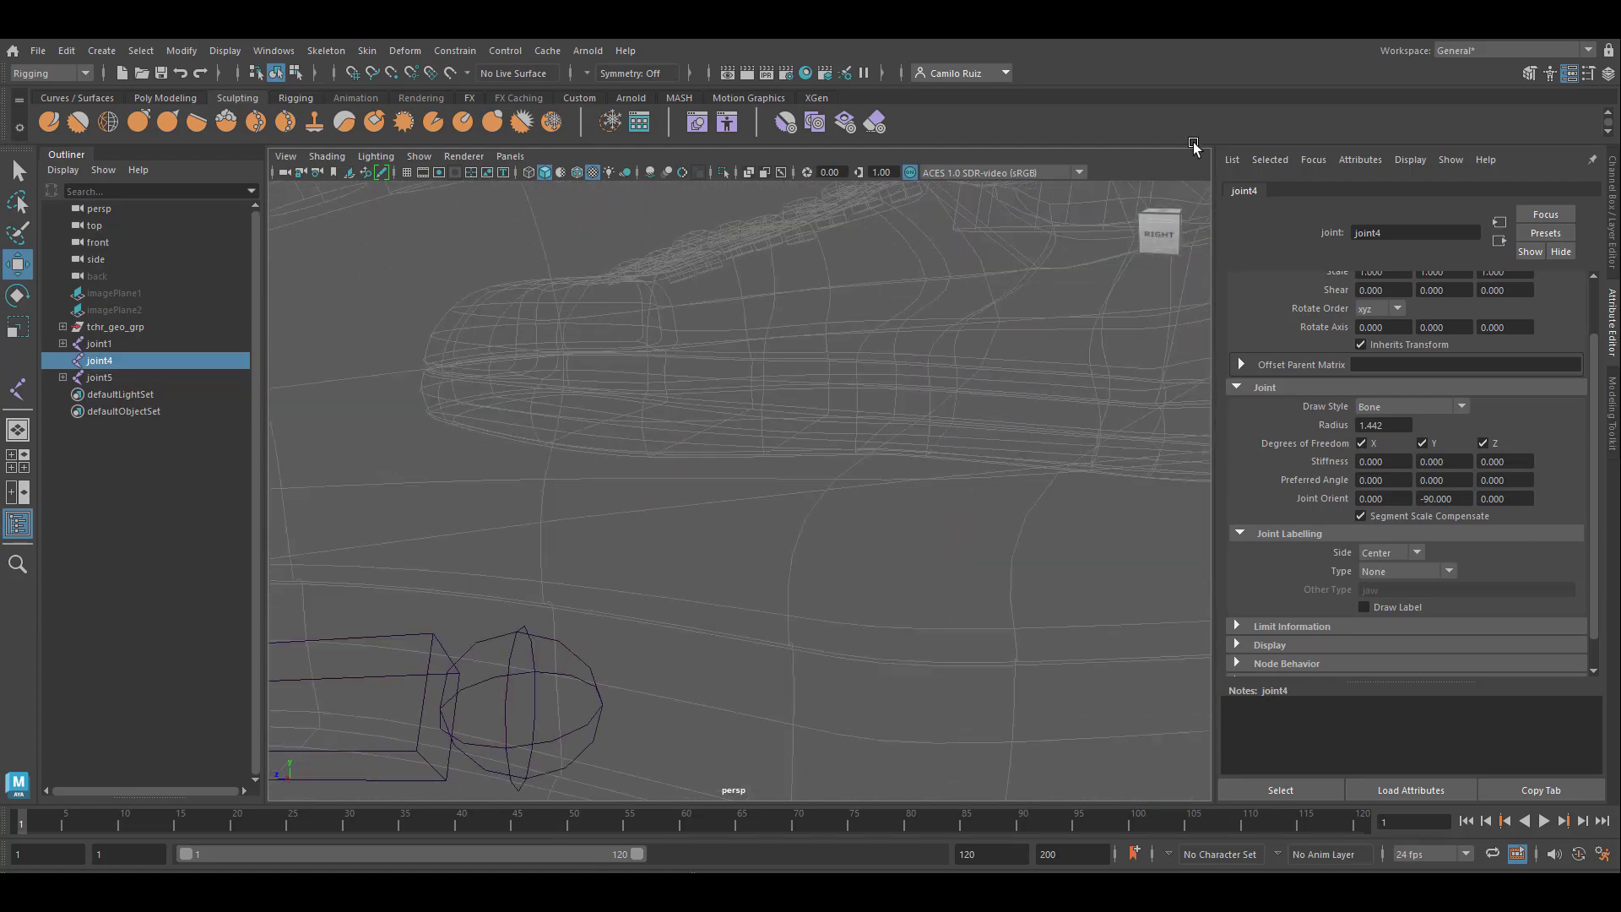
{"action": "left_click", "coordinate": [669, 596]}
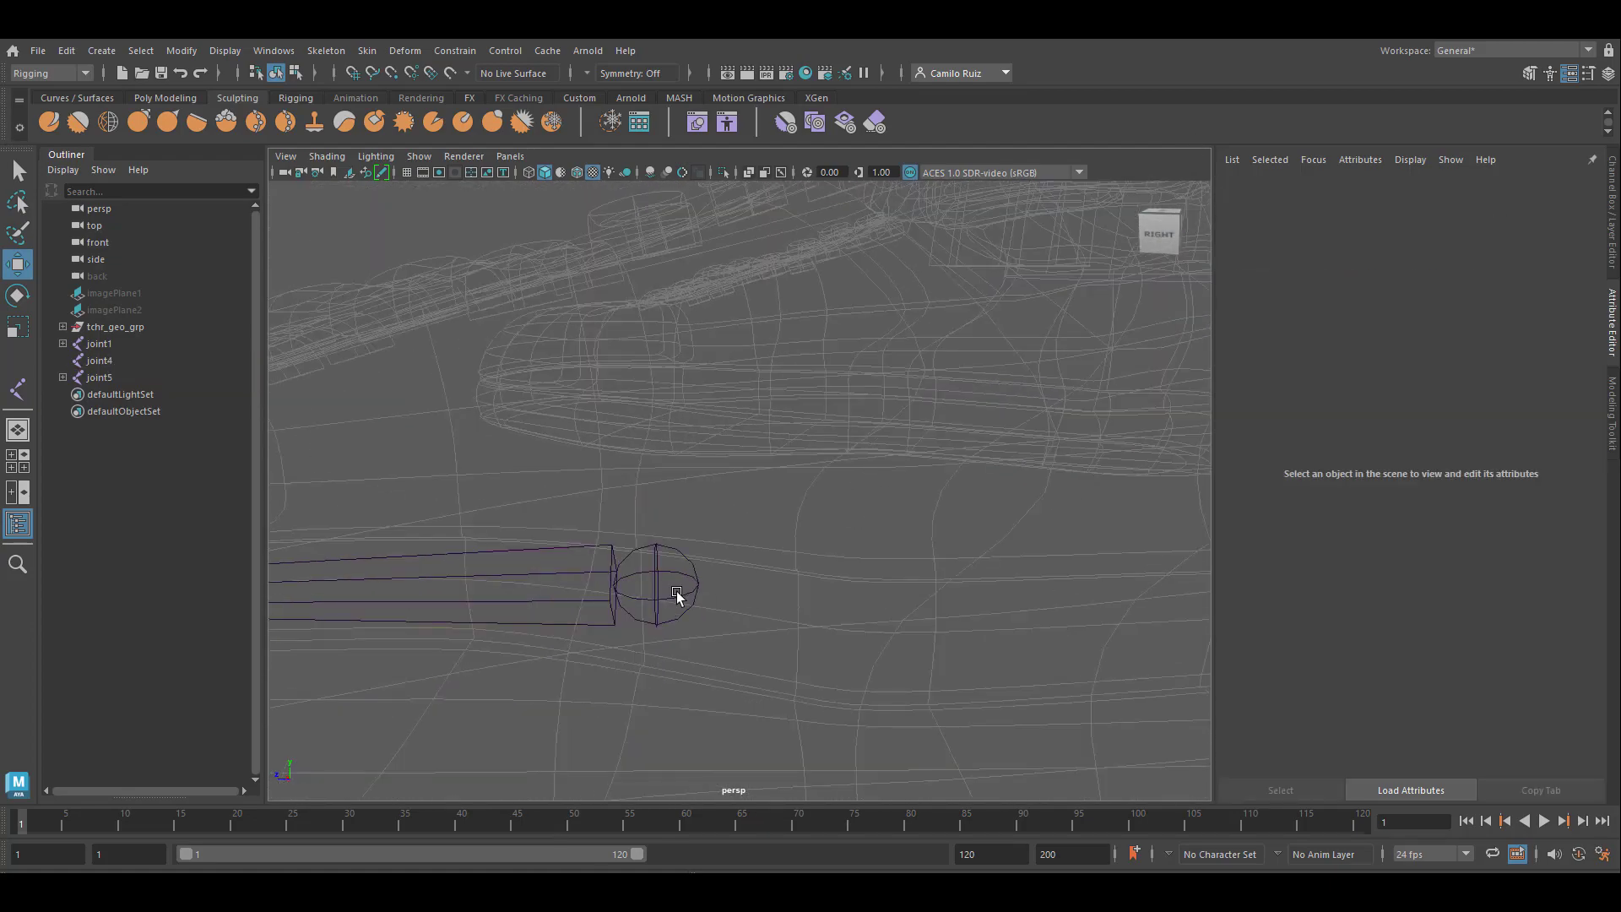
{"action": "left_click", "coordinate": [704, 590]}
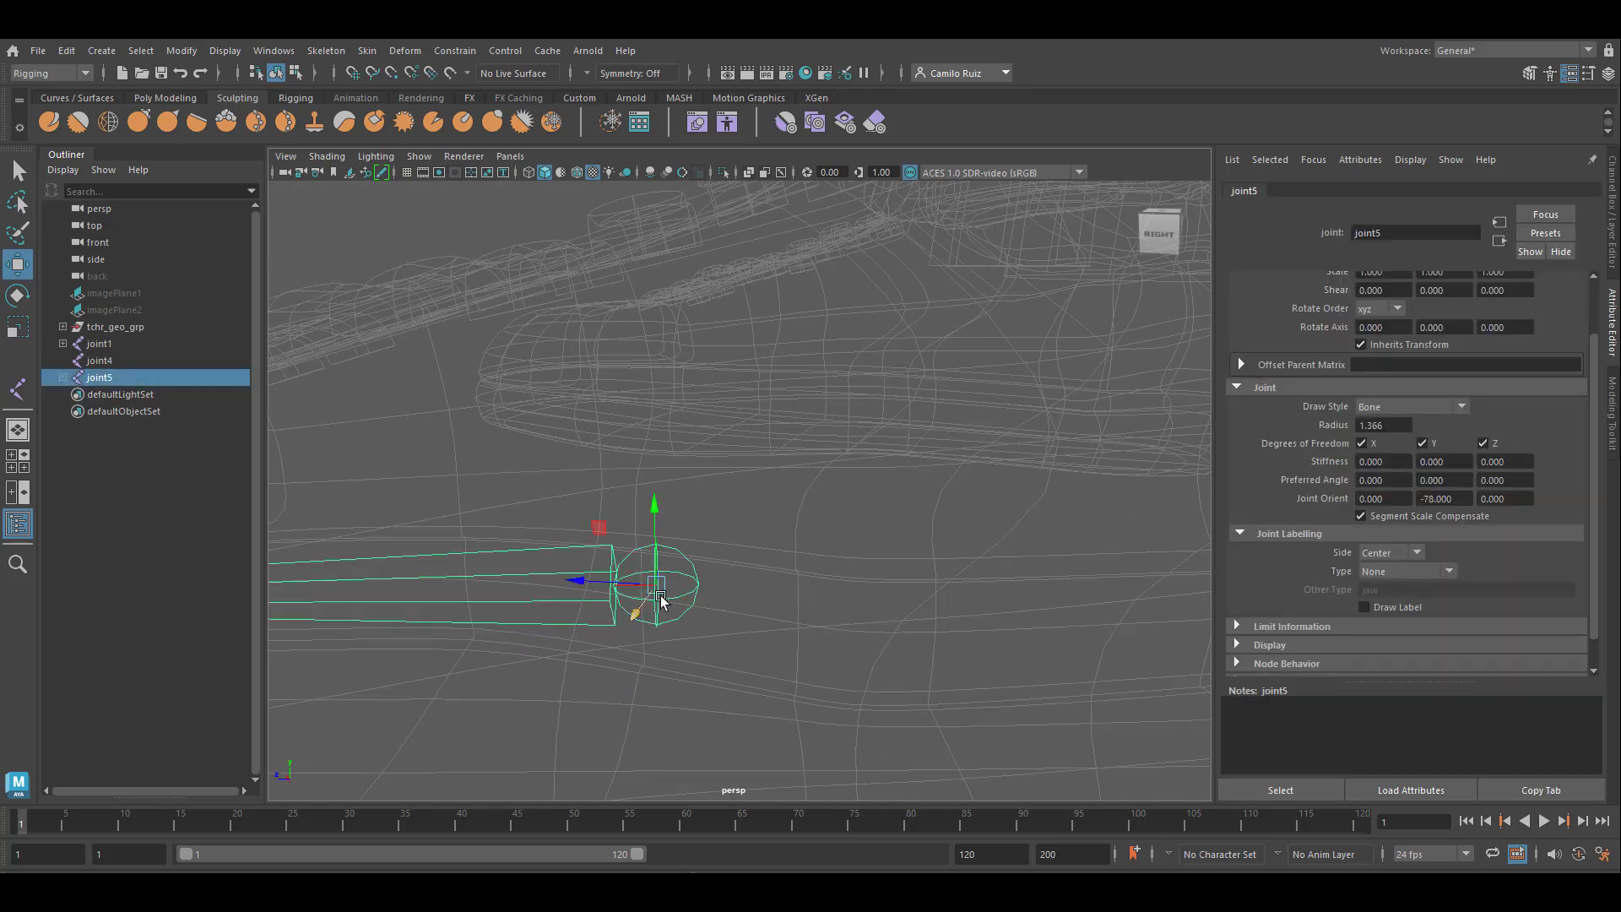
{"action": "left_click_drag", "start_coordinate": [658, 564], "coordinate": [966, 456], "text": "alt"}
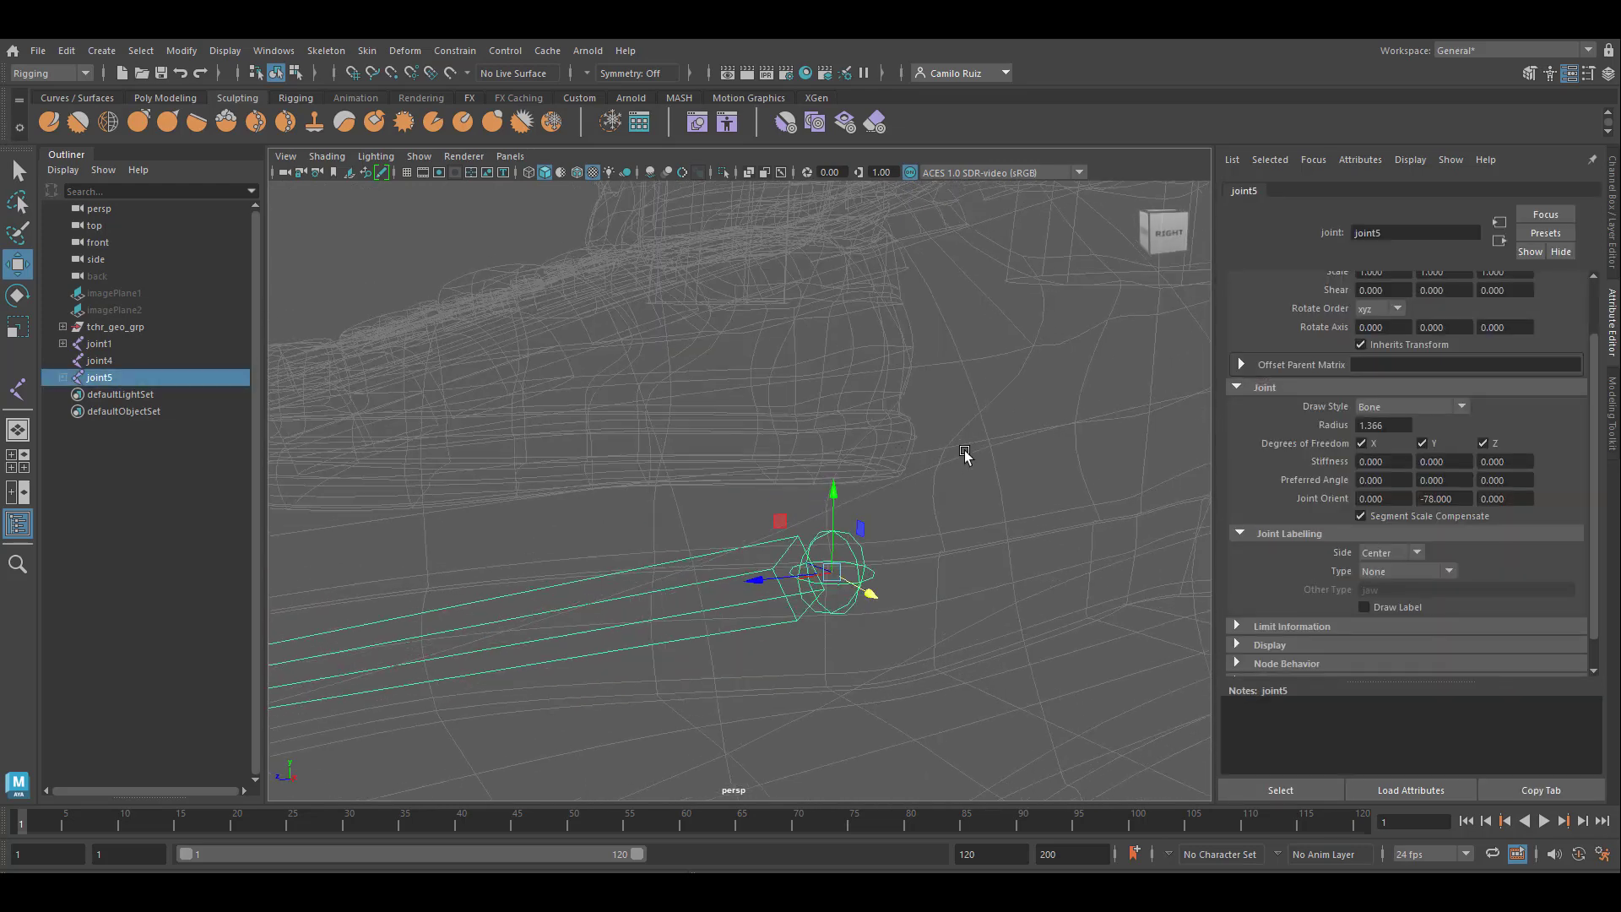
{"action": "middle_click_drag", "start_coordinate": [966, 456], "coordinate": [808, 409], "text": "alt"}
{"action": "left_click", "coordinate": [713, 464]}
{"action": "left_click", "coordinate": [711, 462]}
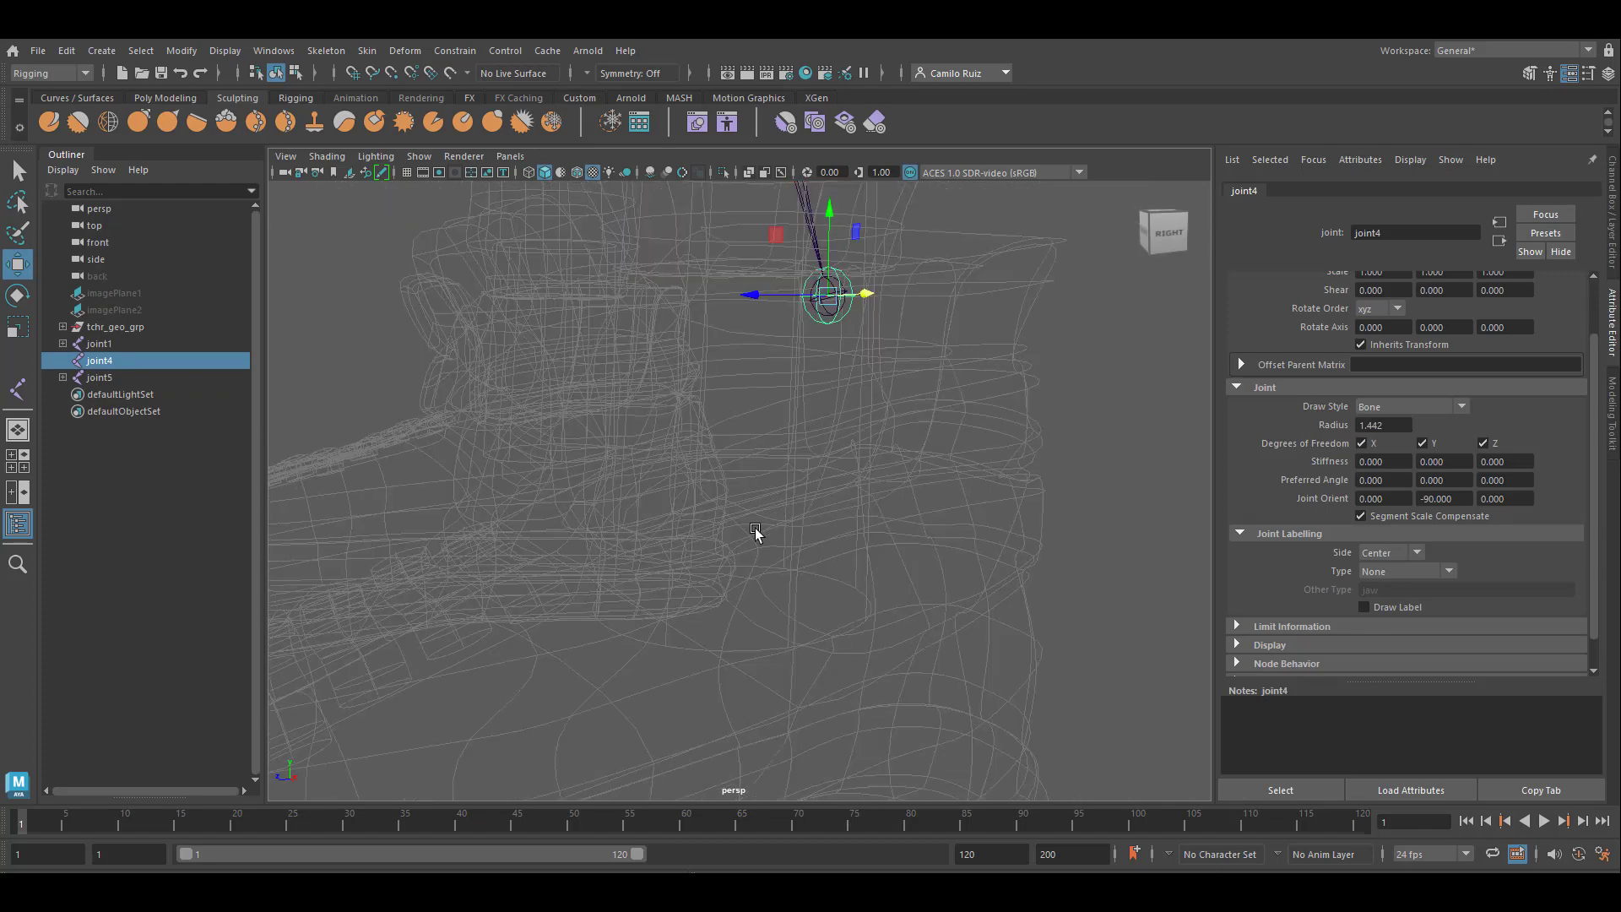
{"action": "middle_click_drag", "start_coordinate": [754, 528], "coordinate": [902, 358], "text": "alt"}
{"action": "right_click_drag", "start_coordinate": [771, 530], "coordinate": [623, 673], "text": "alt"}
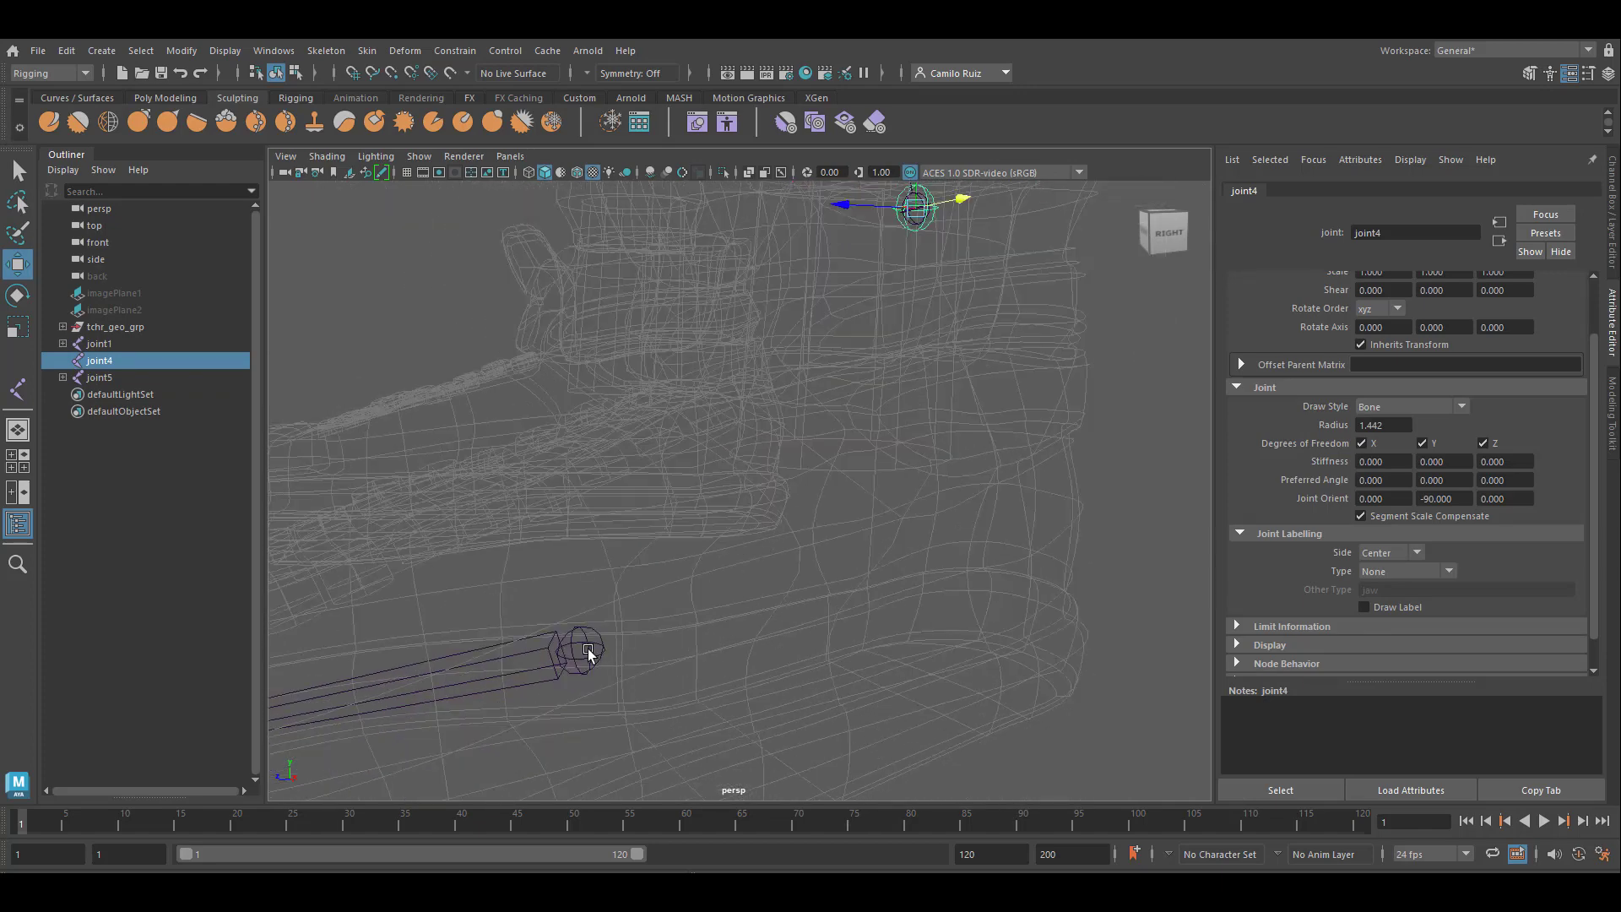
Parent the ball joint back under the reoriented foot ankle joint
{"action": "left_click", "coordinate": [607, 631]}
{"action": "middle_click_drag", "start_coordinate": [724, 550], "coordinate": [698, 605], "text": "alt"}
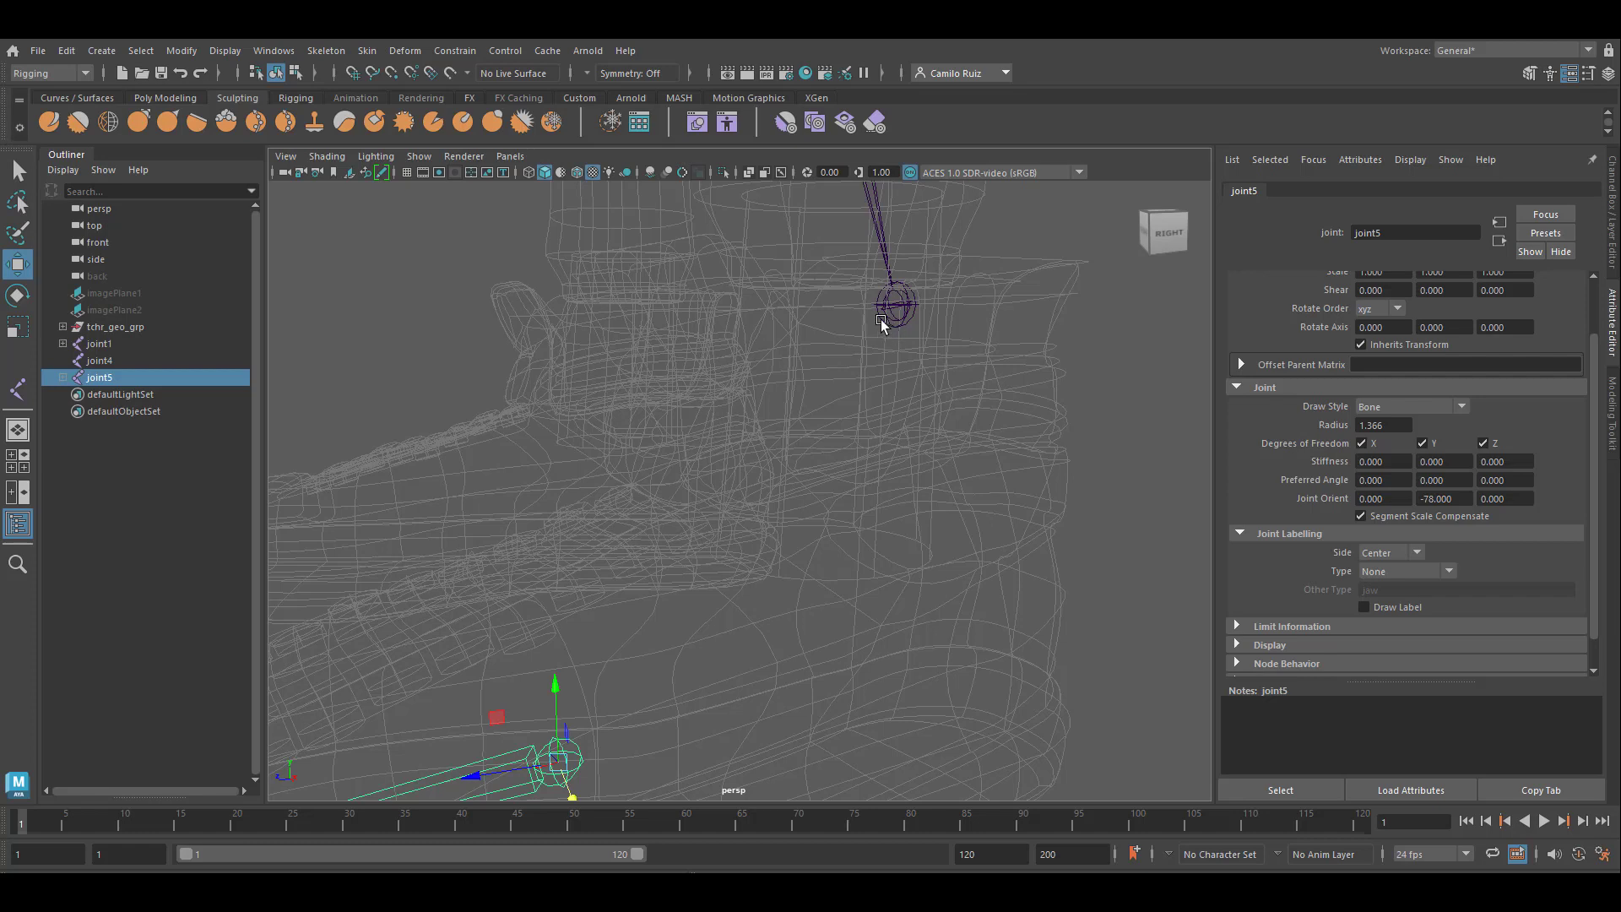
{"action": "left_click", "coordinate": [101, 360], "text": "ctrl"}
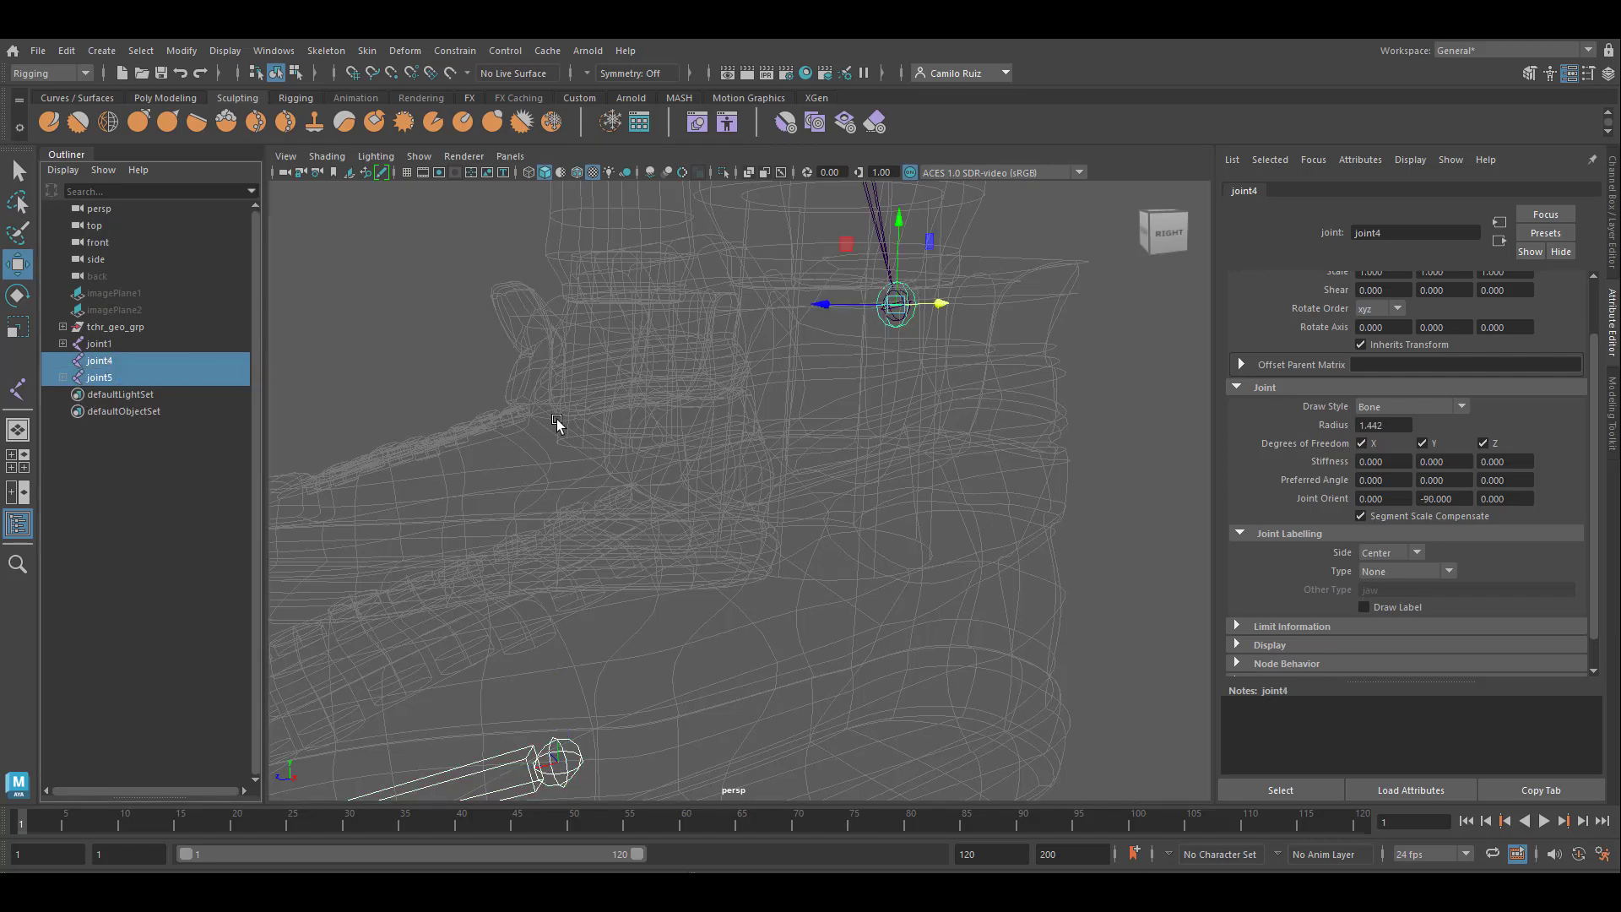
{"action": "key", "text": "p"}
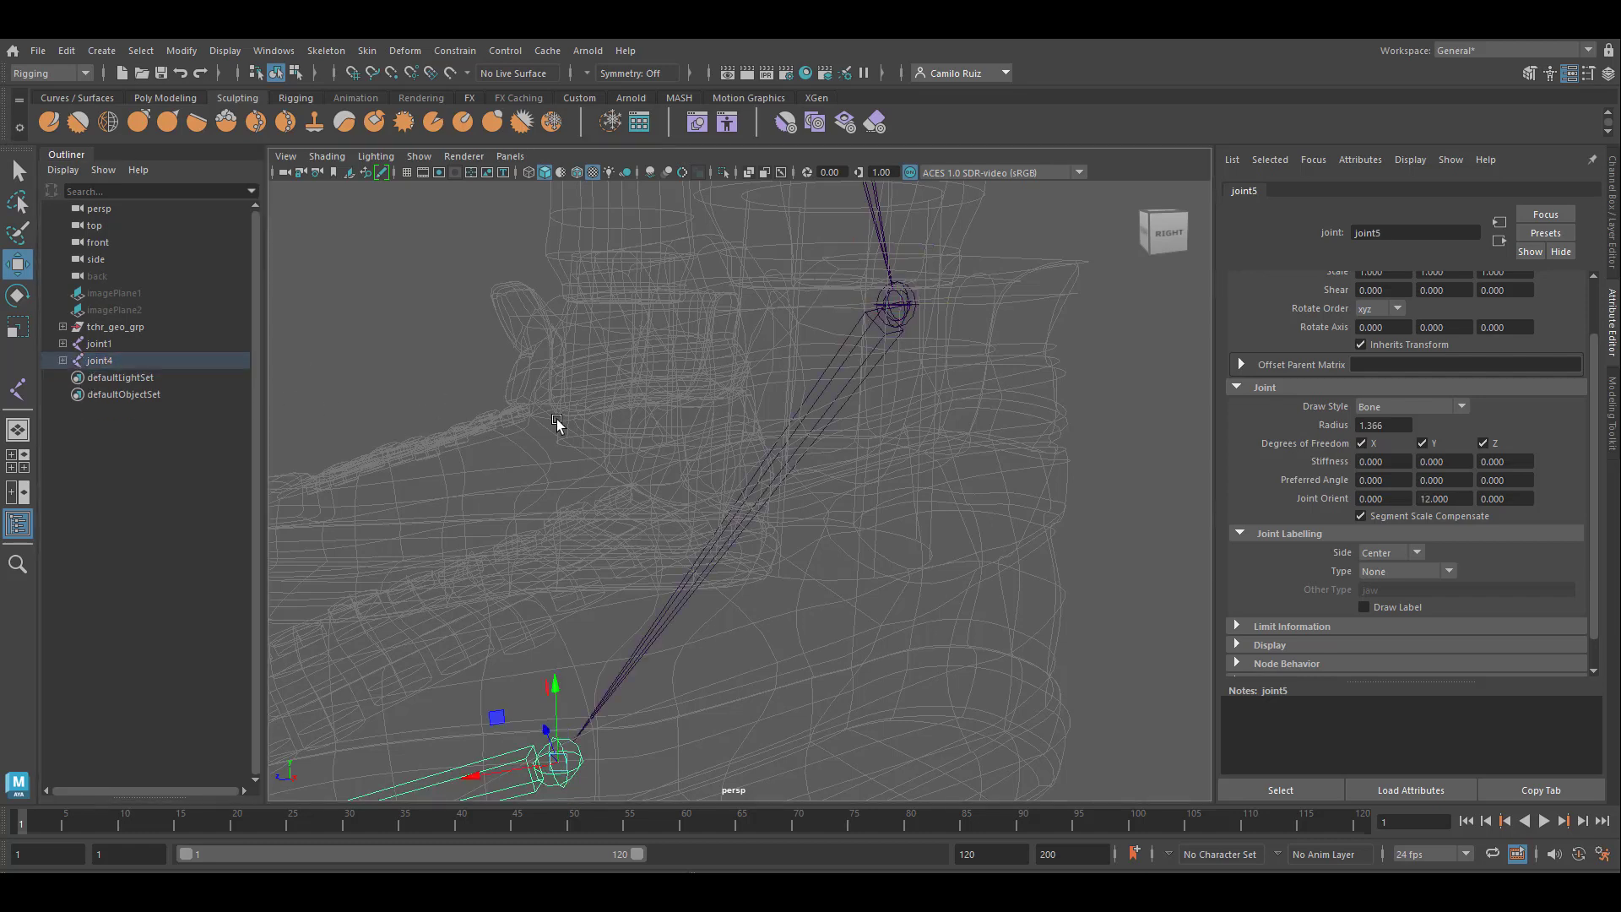
Compare the axes of the reconnected foot ankle joint with those of the leg chain's ankle joint
{"action": "left_click", "coordinate": [917, 318]}
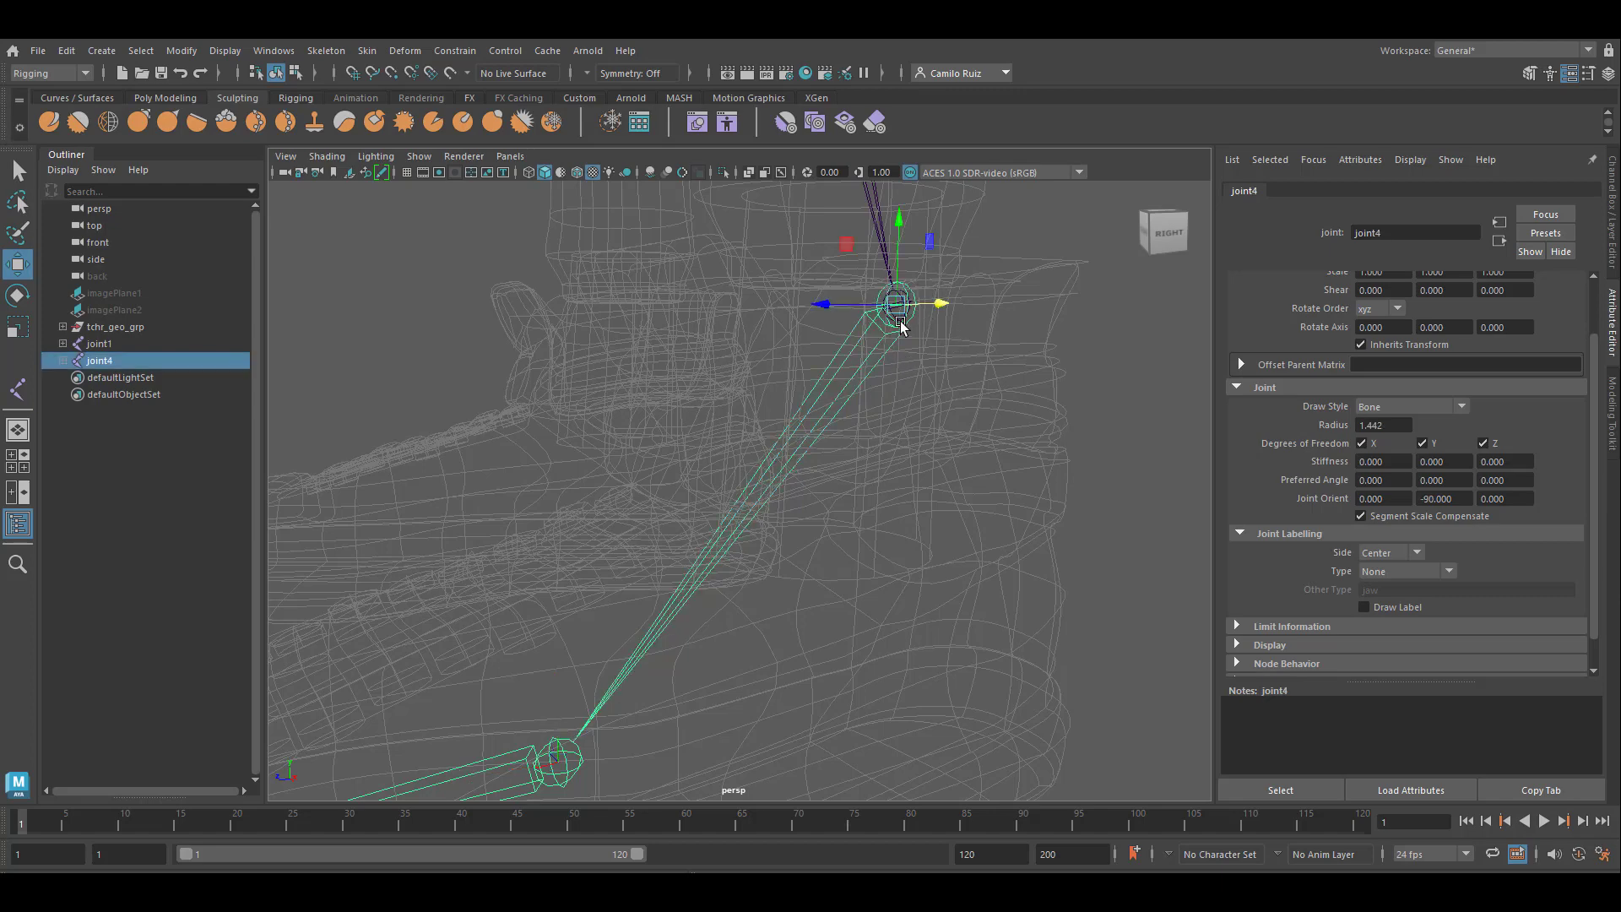
{"action": "middle_click_drag", "start_coordinate": [918, 318], "coordinate": [914, 409], "text": "alt"}
{"action": "left_click_drag", "start_coordinate": [913, 410], "coordinate": [826, 434], "text": "alt"}
{"action": "scroll", "coordinate": [869, 404], "scroll_direction": "up", "scroll_amount": 5}
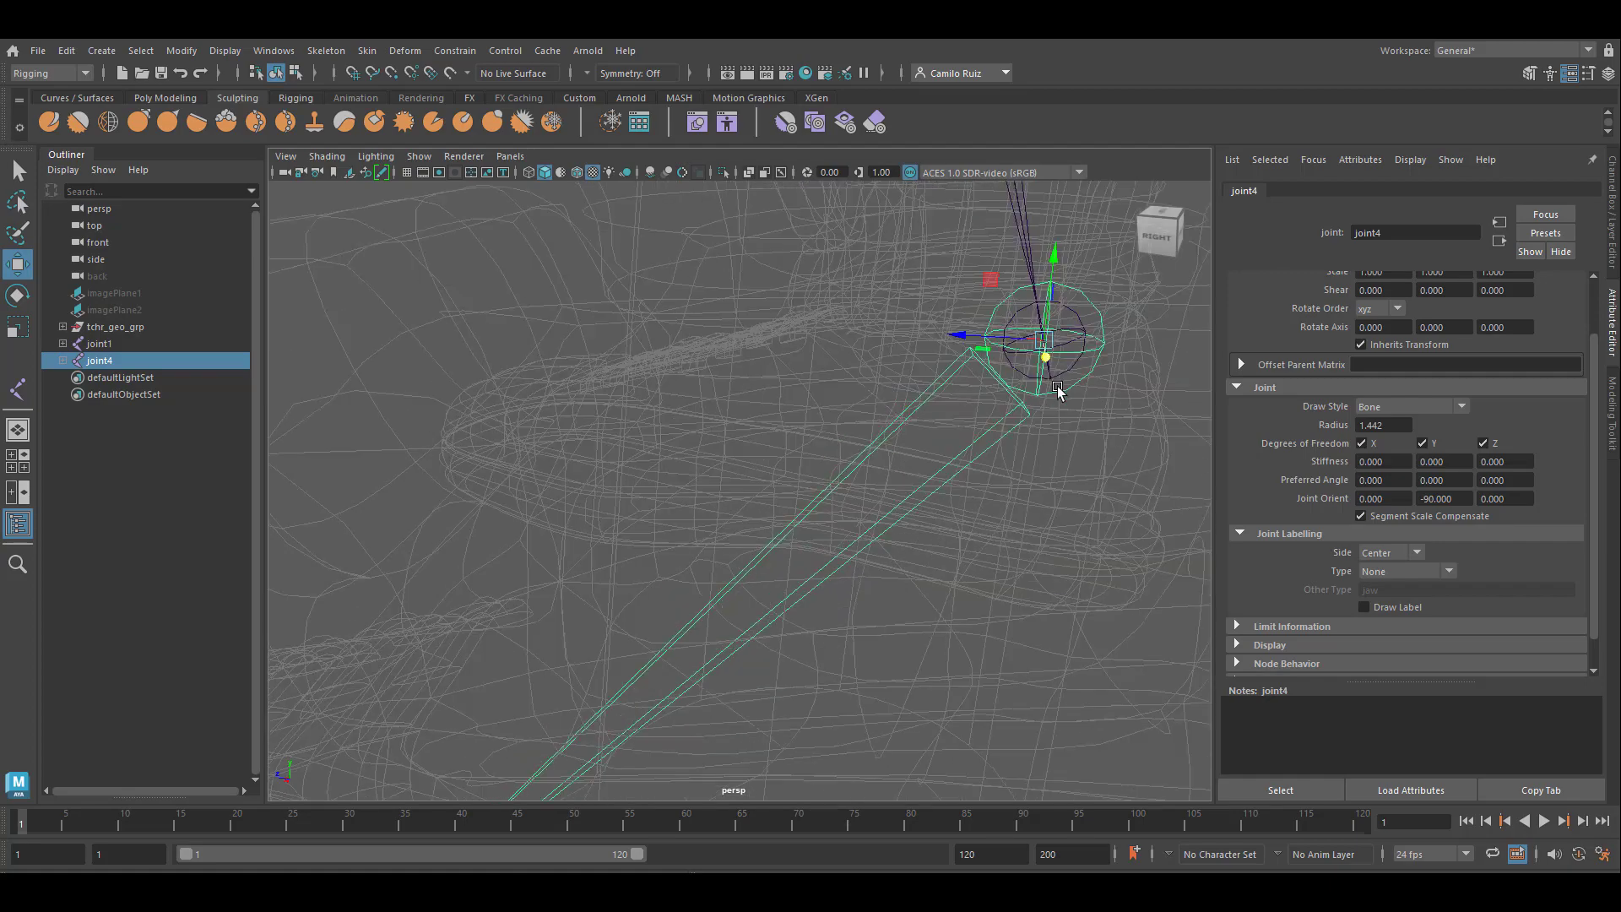
{"action": "middle_click_drag", "start_coordinate": [1060, 387], "coordinate": [869, 540], "text": "alt"}
{"action": "scroll", "coordinate": [871, 547], "scroll_direction": "up", "scroll_amount": 3}
{"action": "middle_click_drag", "start_coordinate": [933, 468], "coordinate": [832, 534], "text": "alt"}
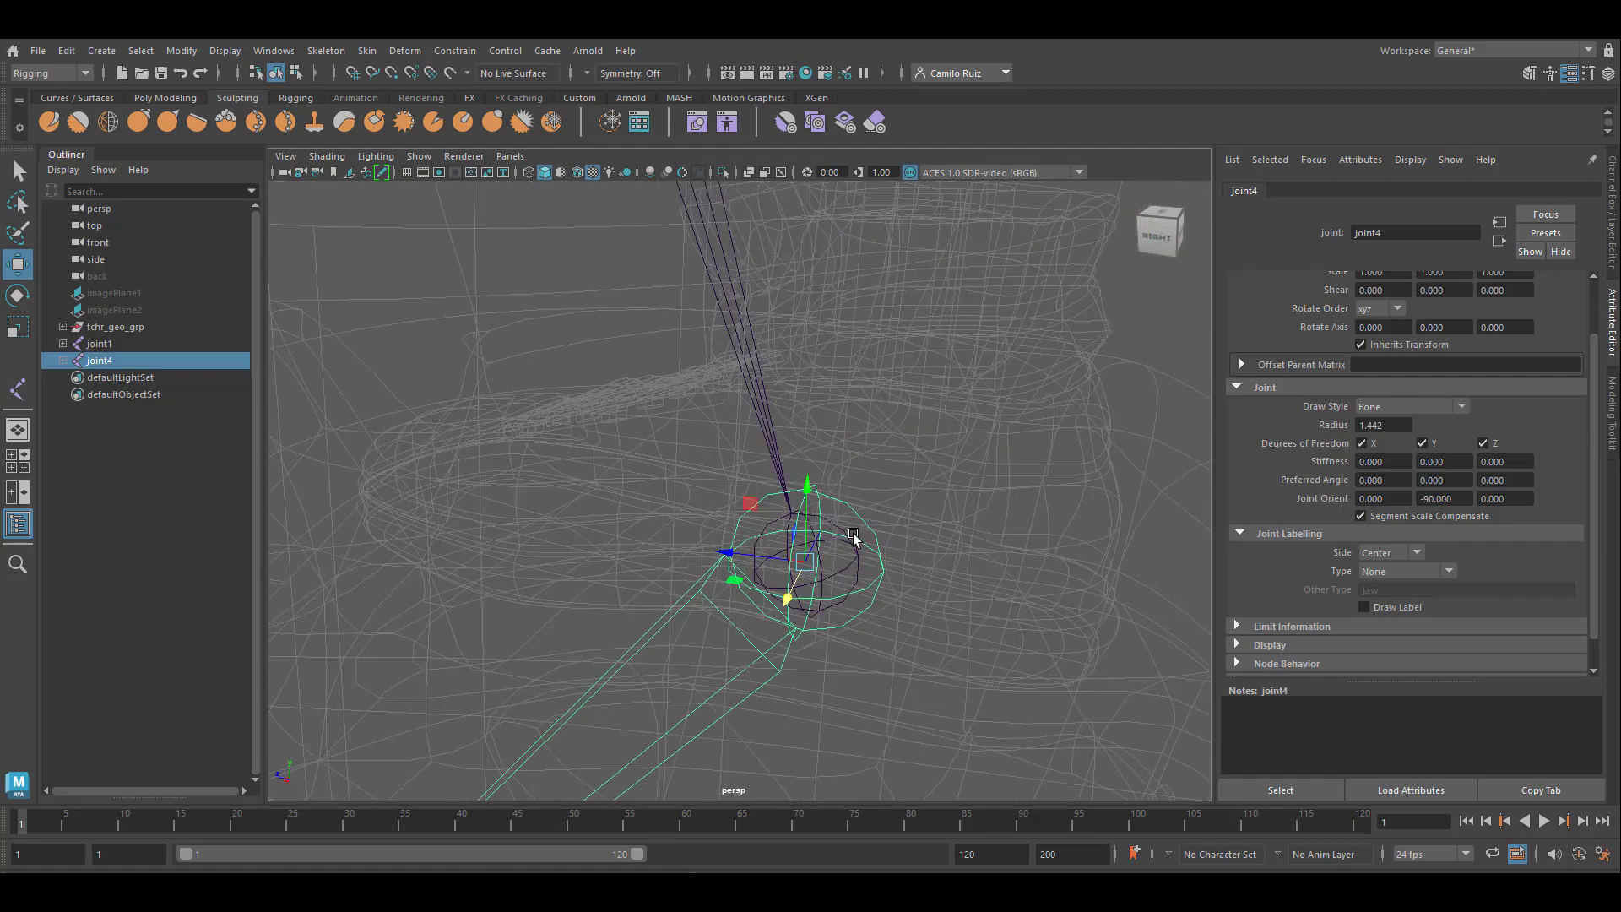
{"action": "left_click", "coordinate": [857, 547]}
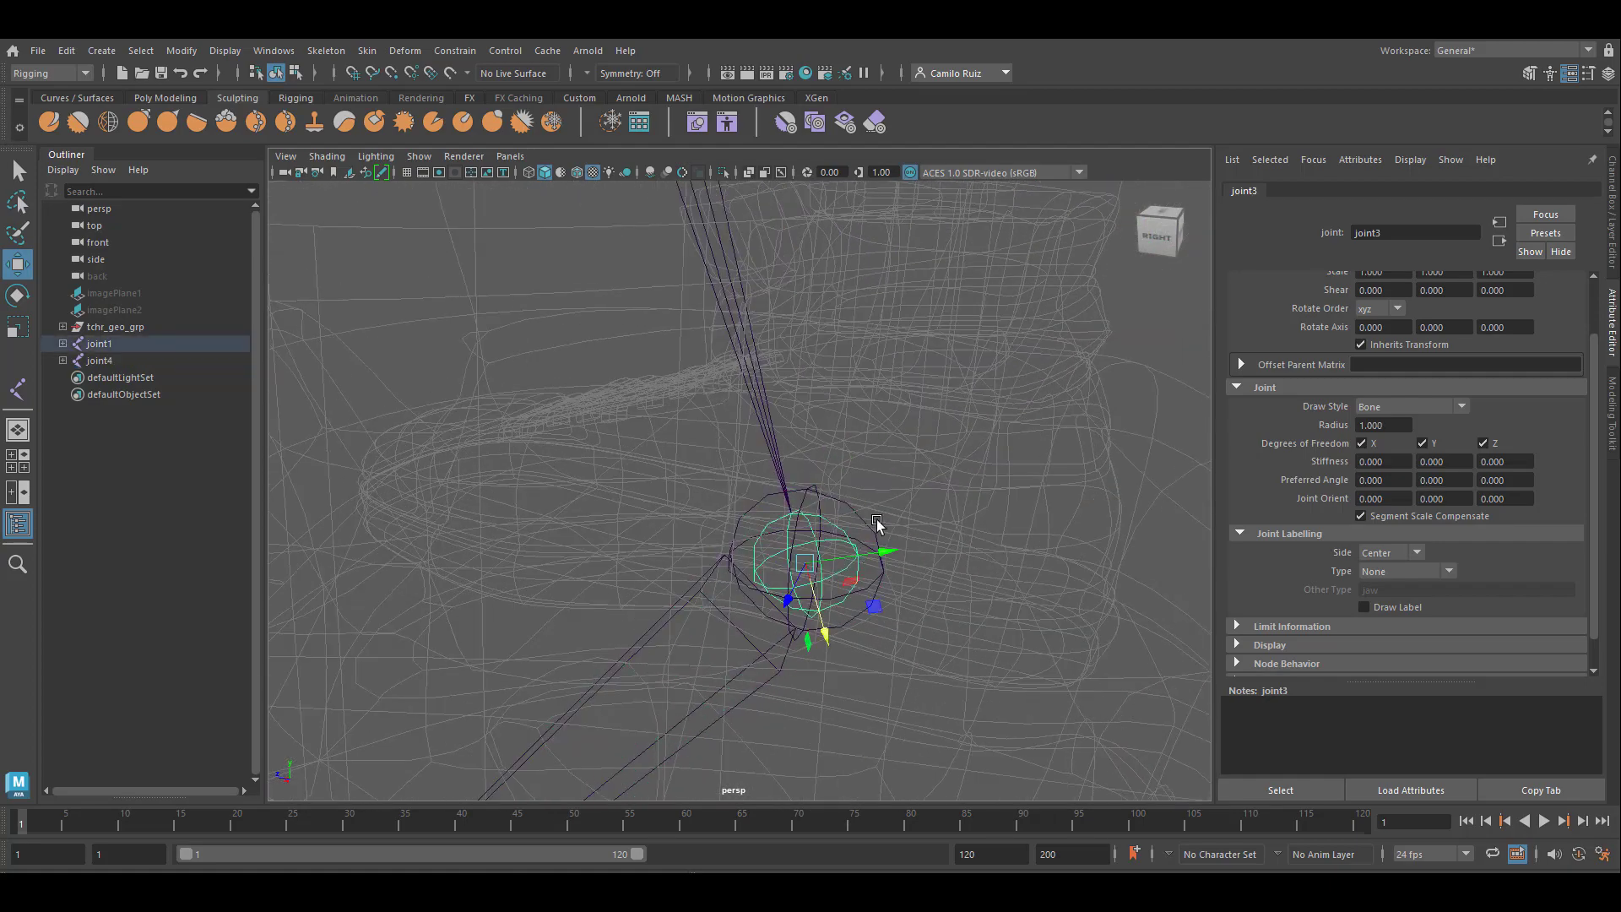
{"action": "left_click", "coordinate": [869, 523]}
{"action": "left_click", "coordinate": [874, 544]}
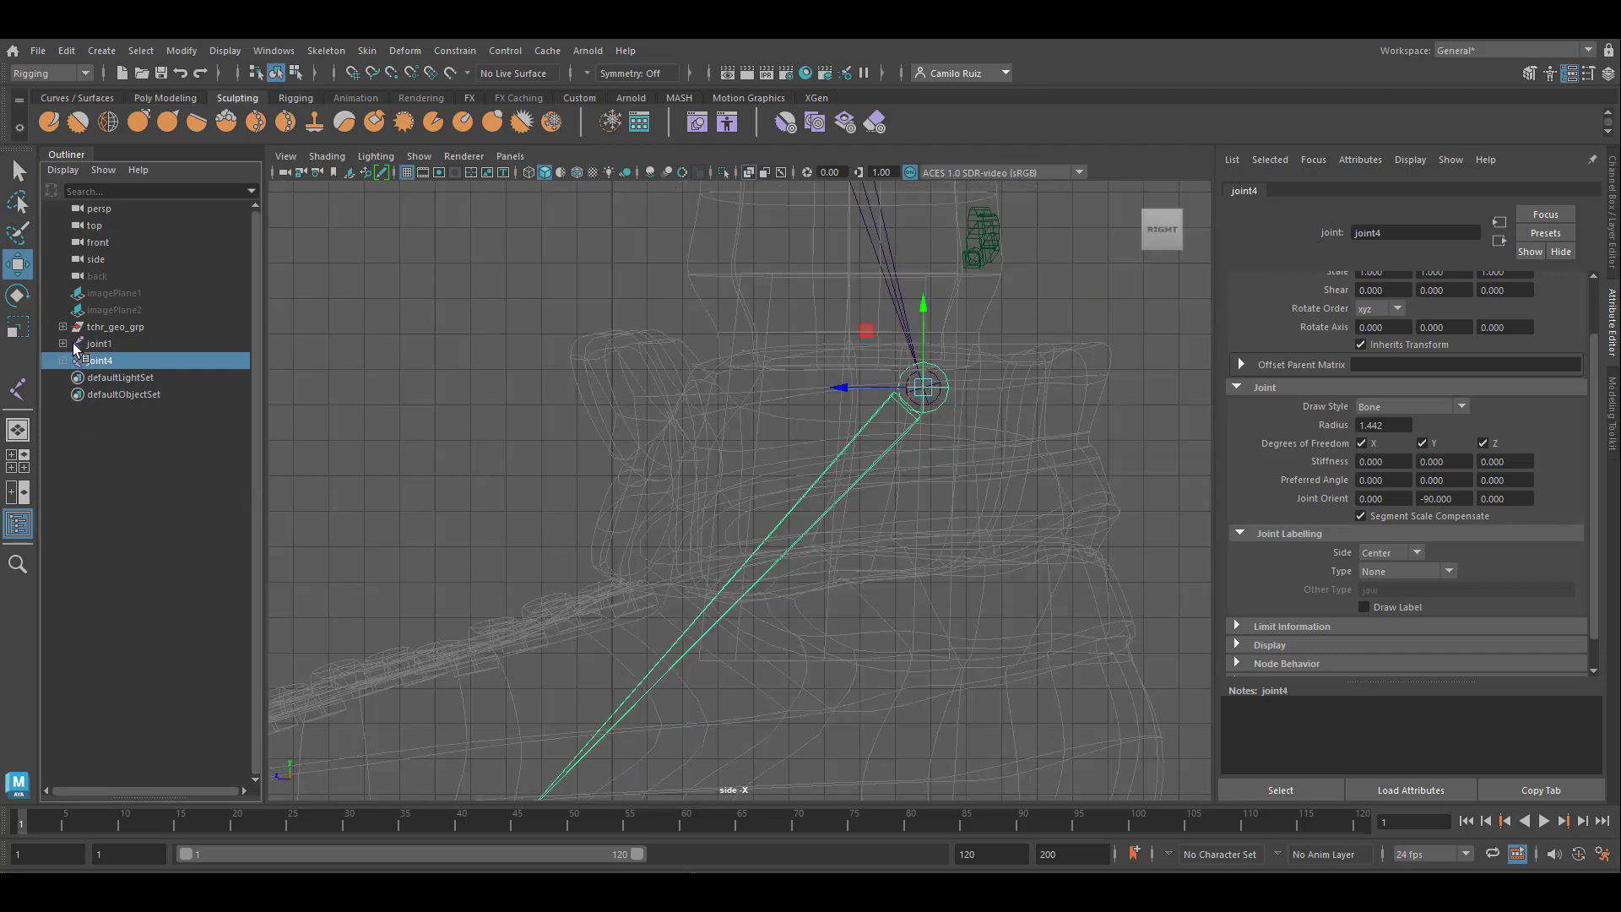
Parent the foot chain's ankle joint, joint4, under the leg chain's ankle joint, joint3
{"action": "left_click", "coordinate": [63, 344]}
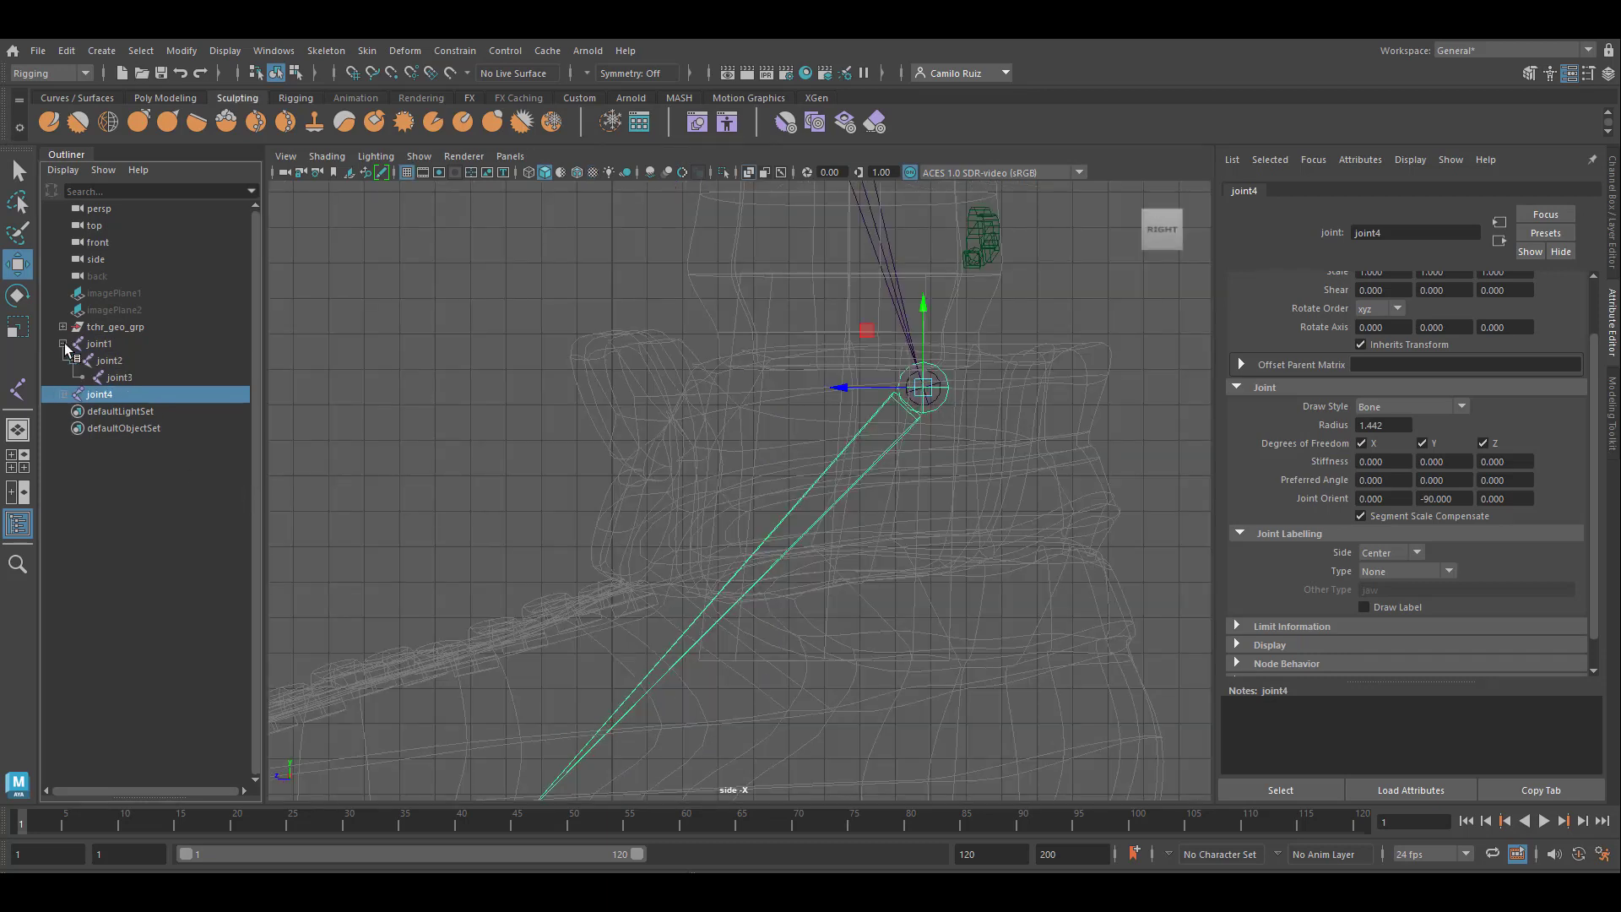
{"action": "left_click", "coordinate": [115, 378]}
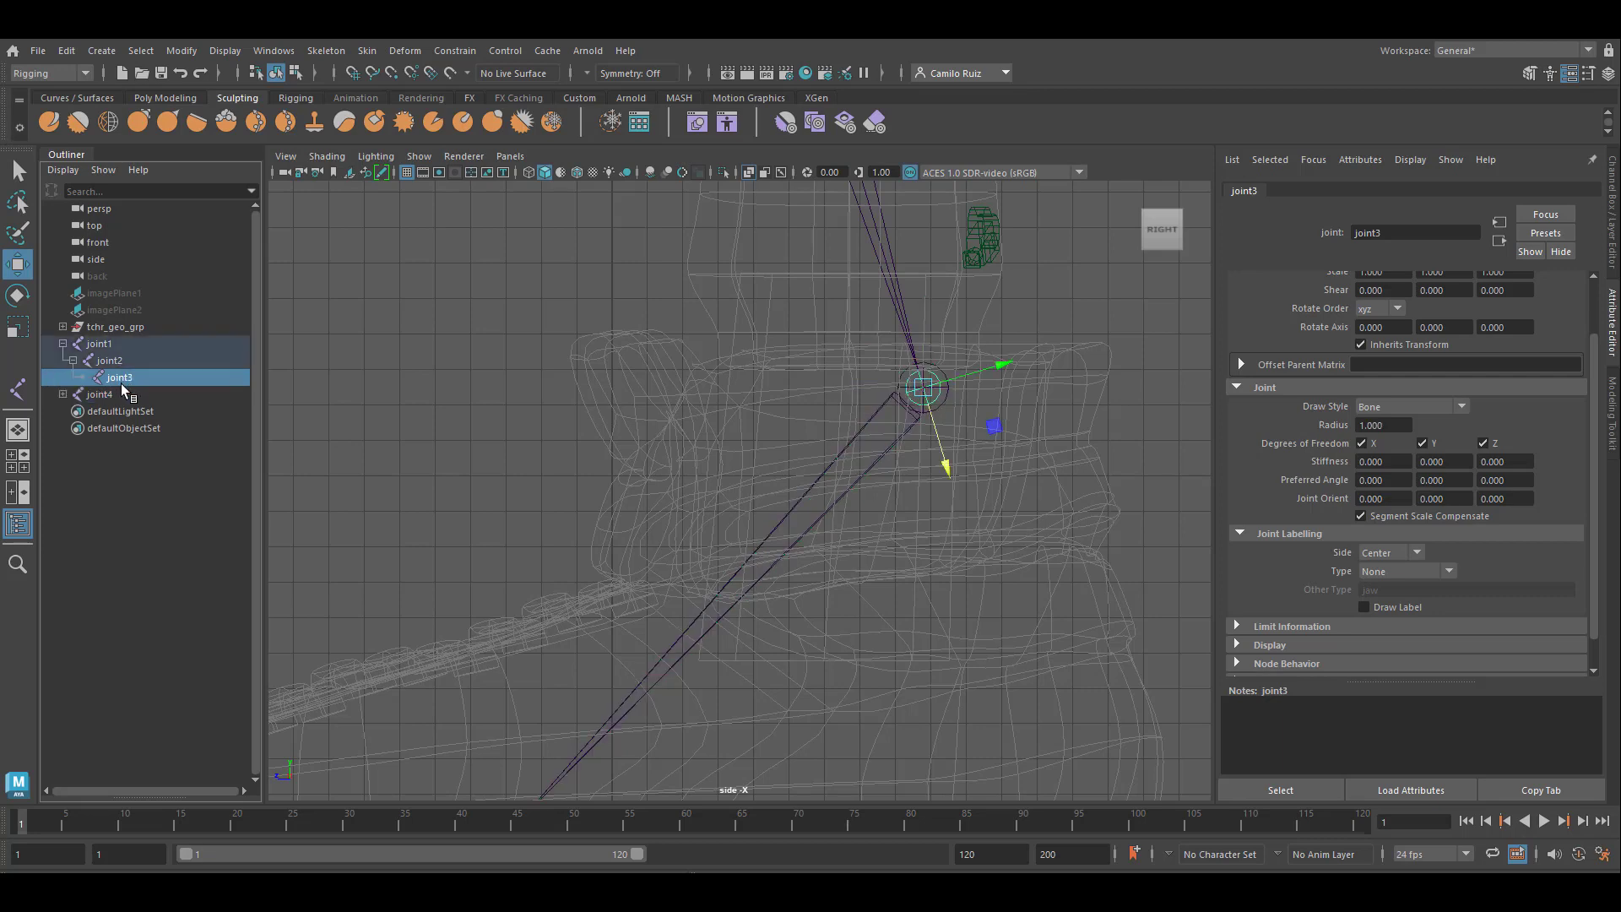
{"action": "left_click", "coordinate": [108, 394]}
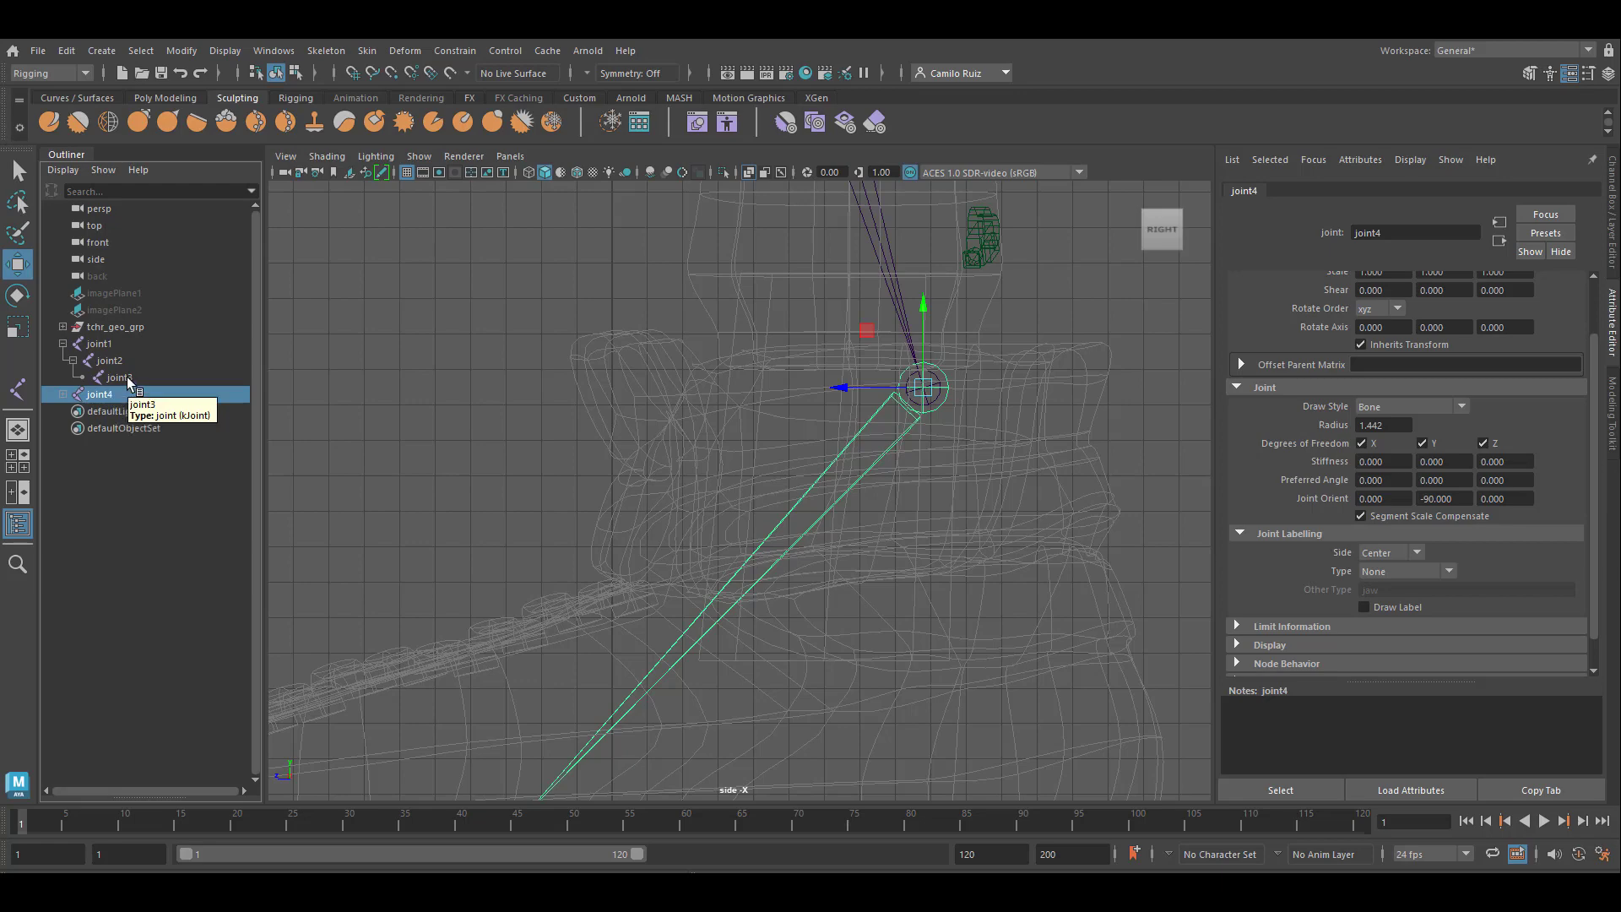
{"action": "left_click", "coordinate": [128, 378]}
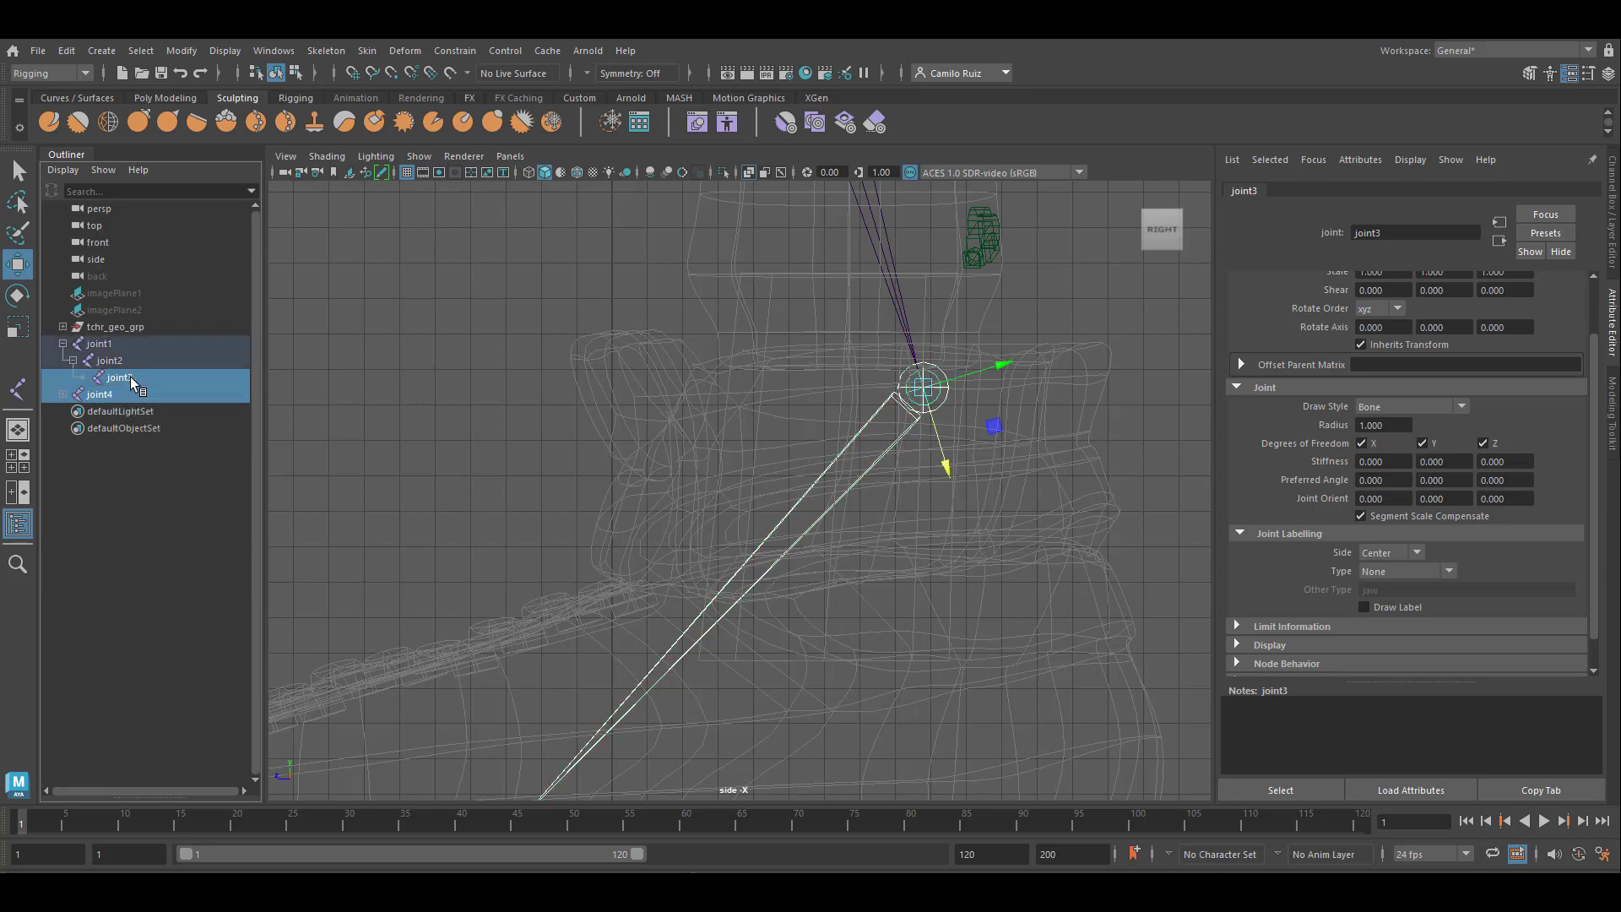
{"action": "key", "text": "p"}
{"action": "key", "text": "a"}
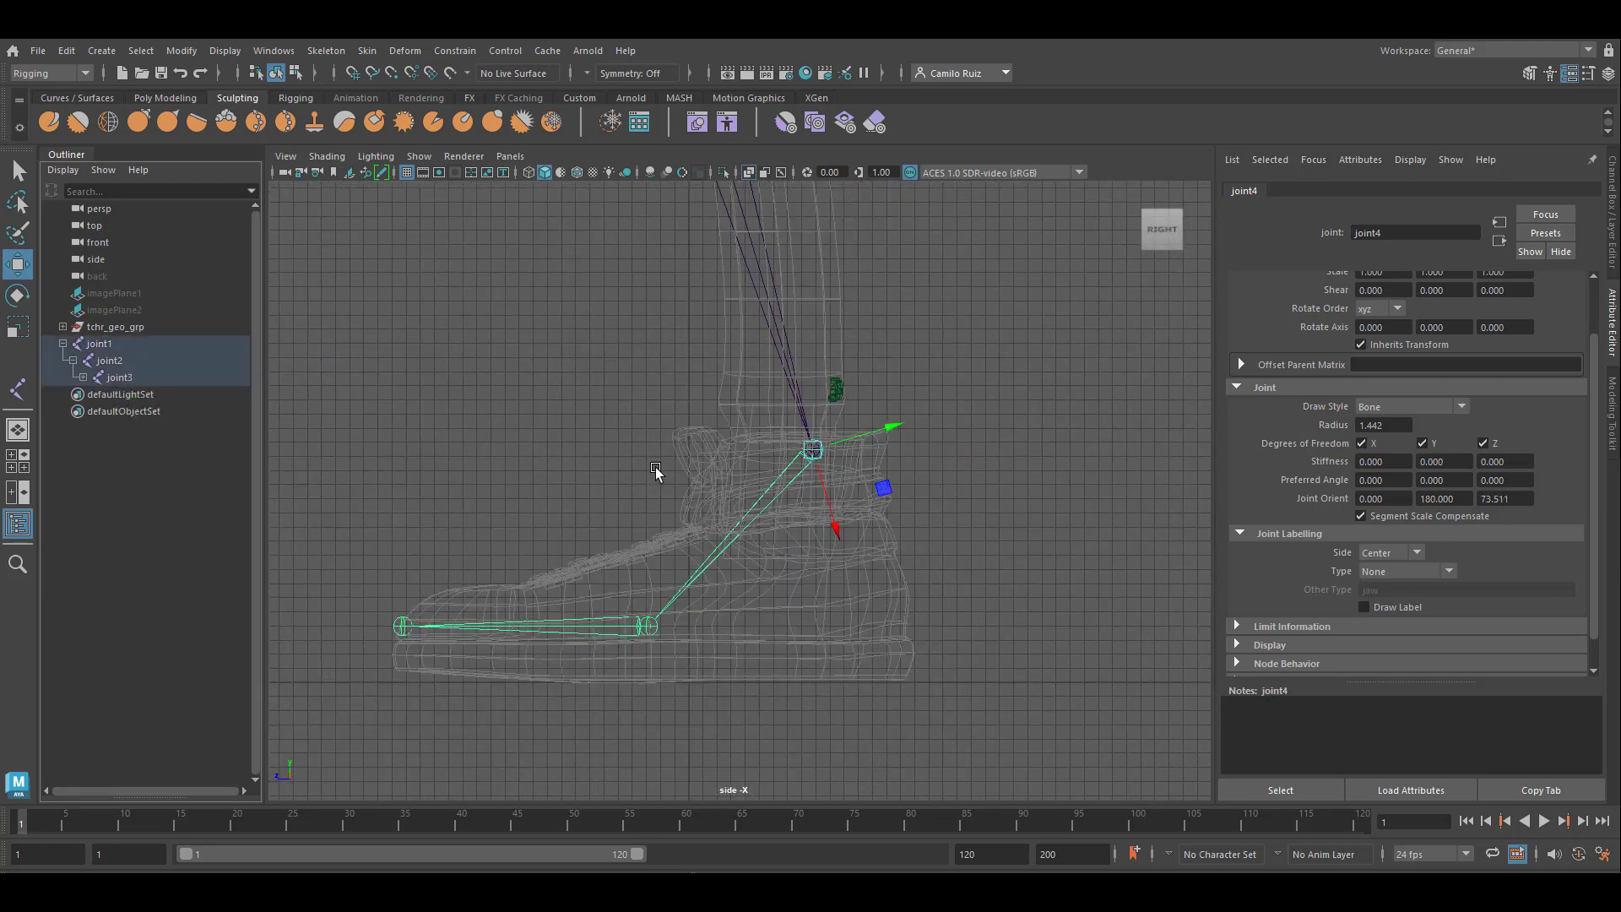
Examine the overlapping ankle joints and the connected foot chain closely in the perspective view
{"action": "key", "text": "space"}
{"action": "key", "text": "space"}
{"action": "key", "text": "space"}
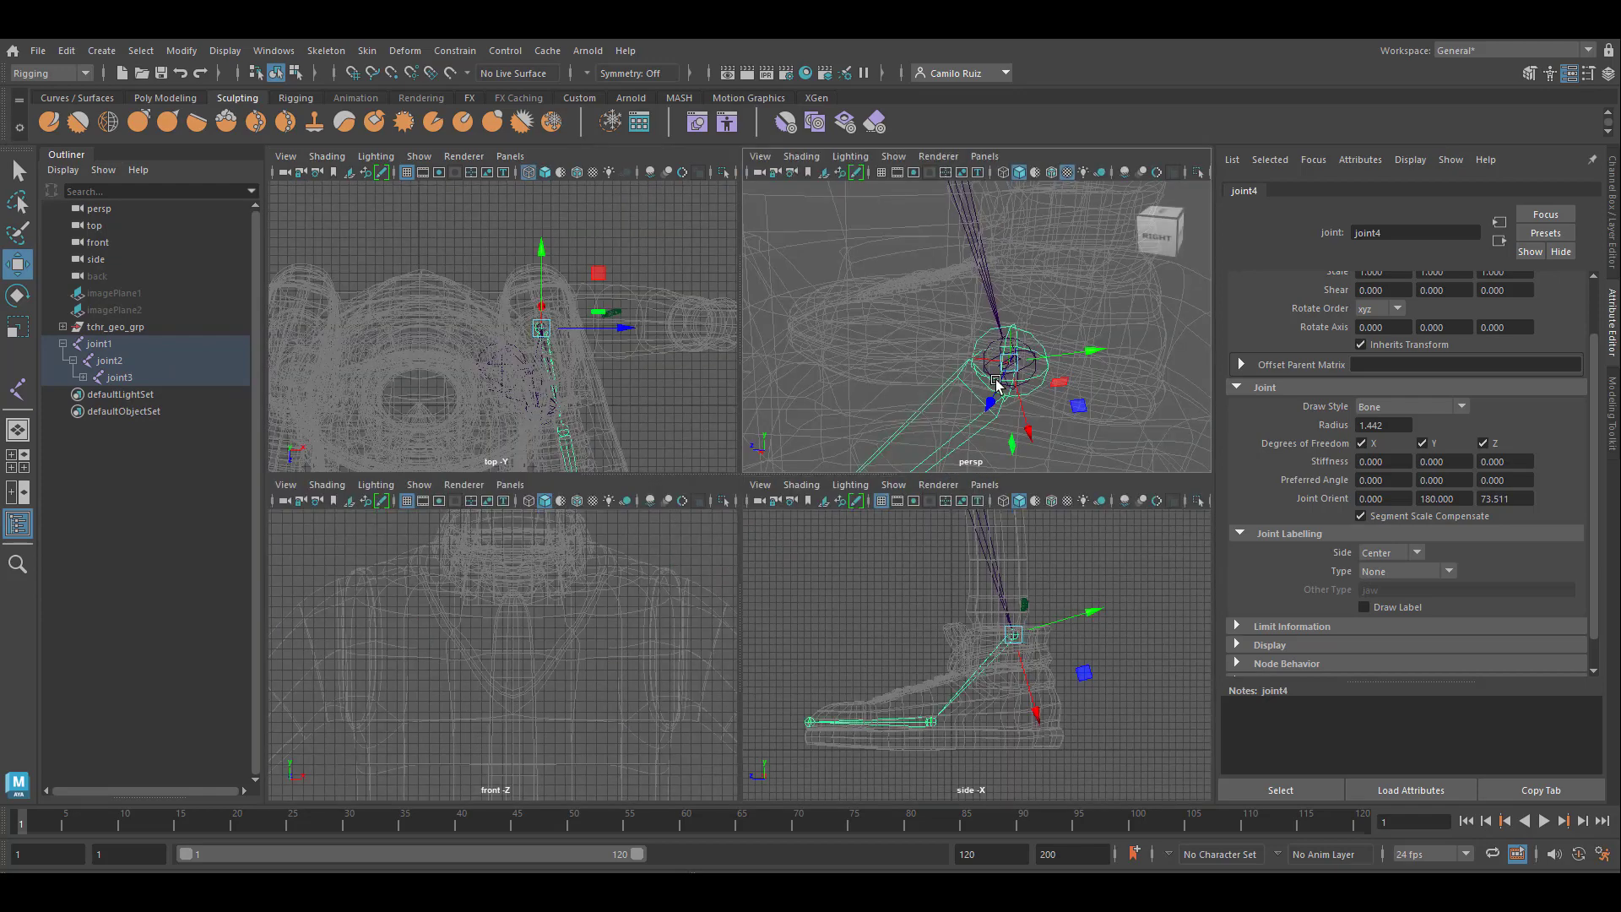
{"action": "key", "text": "space"}
{"action": "left_click_drag", "start_coordinate": [858, 547], "coordinate": [1037, 362], "text": "alt"}
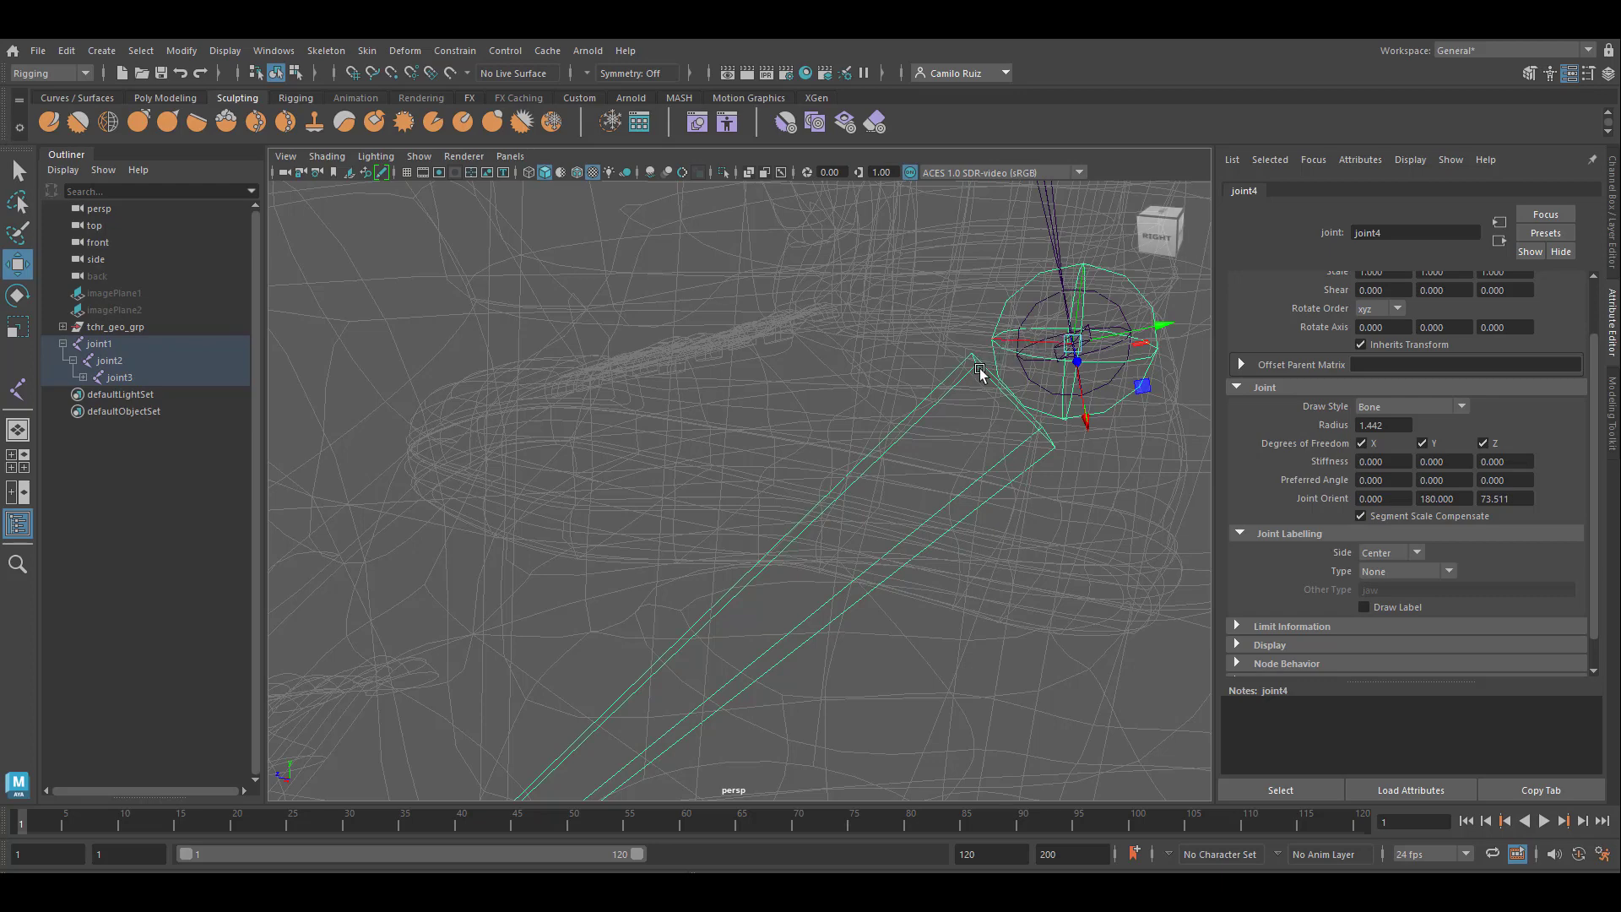
{"action": "middle_click_drag", "start_coordinate": [672, 477], "coordinate": [845, 253], "text": "alt"}
{"action": "middle_click_drag", "start_coordinate": [629, 697], "coordinate": [750, 574], "text": "alt"}
{"action": "middle_click_drag", "start_coordinate": [604, 709], "coordinate": [1292, 623], "text": "alt"}
{"action": "middle_click_drag", "start_coordinate": [432, 645], "coordinate": [920, 682], "text": "alt"}
{"action": "middle_click_drag", "start_coordinate": [844, 437], "coordinate": [400, 552], "text": "alt"}
{"action": "middle_click_drag", "start_coordinate": [895, 423], "coordinate": [147, 645], "text": "alt"}
{"action": "middle_click_drag", "start_coordinate": [641, 460], "coordinate": [641, 599], "text": "alt"}
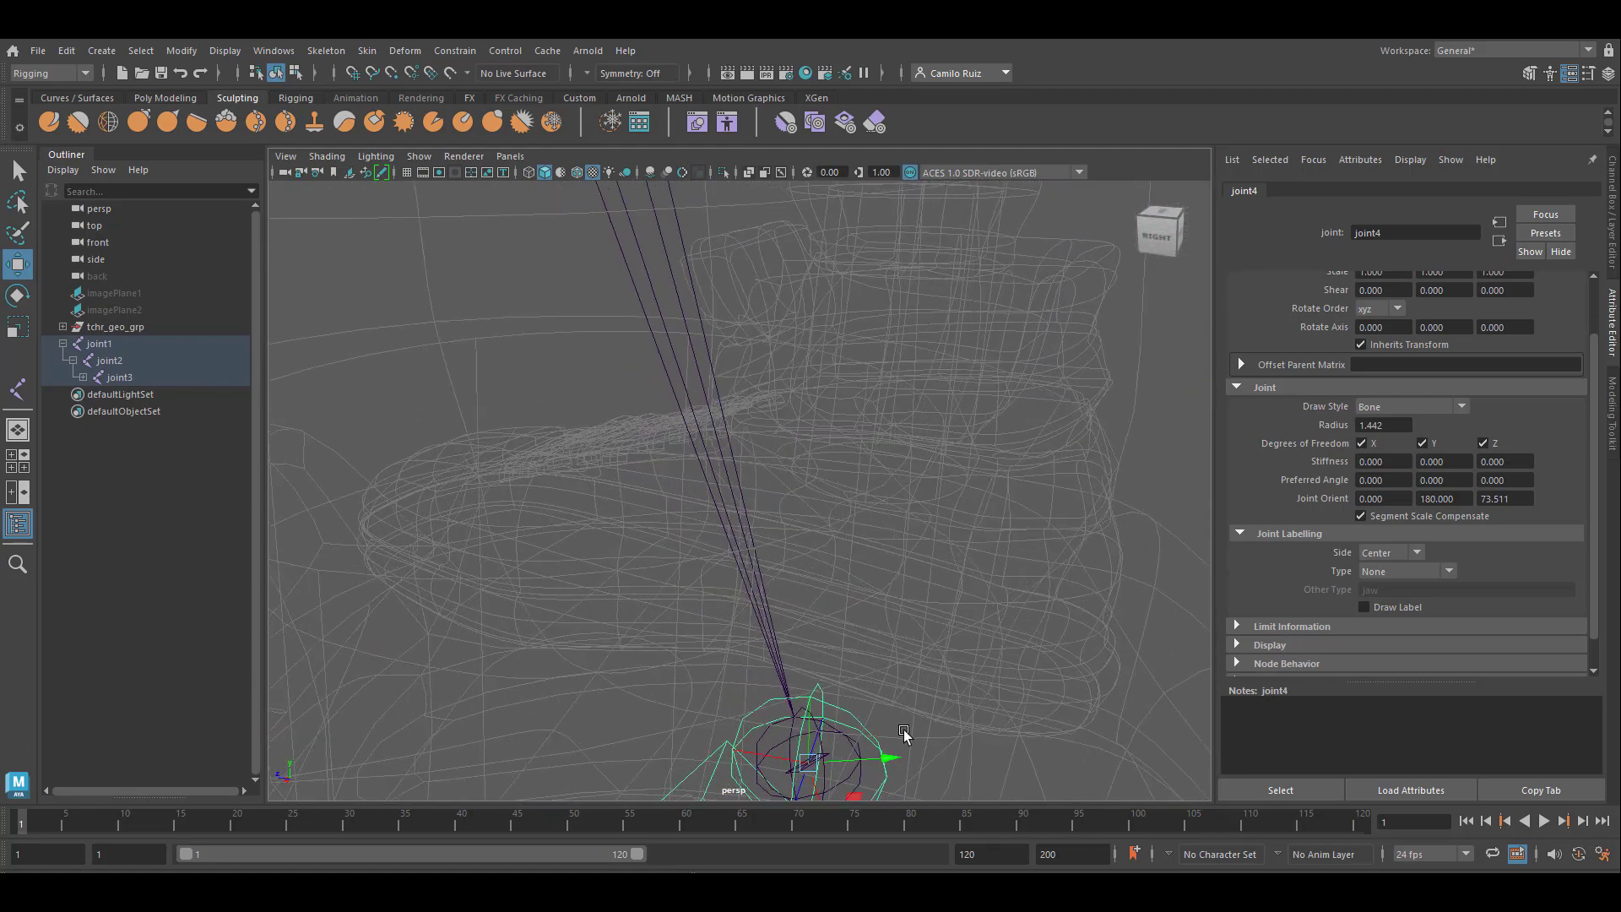
{"action": "middle_click_drag", "start_coordinate": [904, 748], "coordinate": [861, 625], "text": "alt"}
{"action": "scroll", "coordinate": [798, 532], "scroll_direction": "down", "scroll_amount": 12}
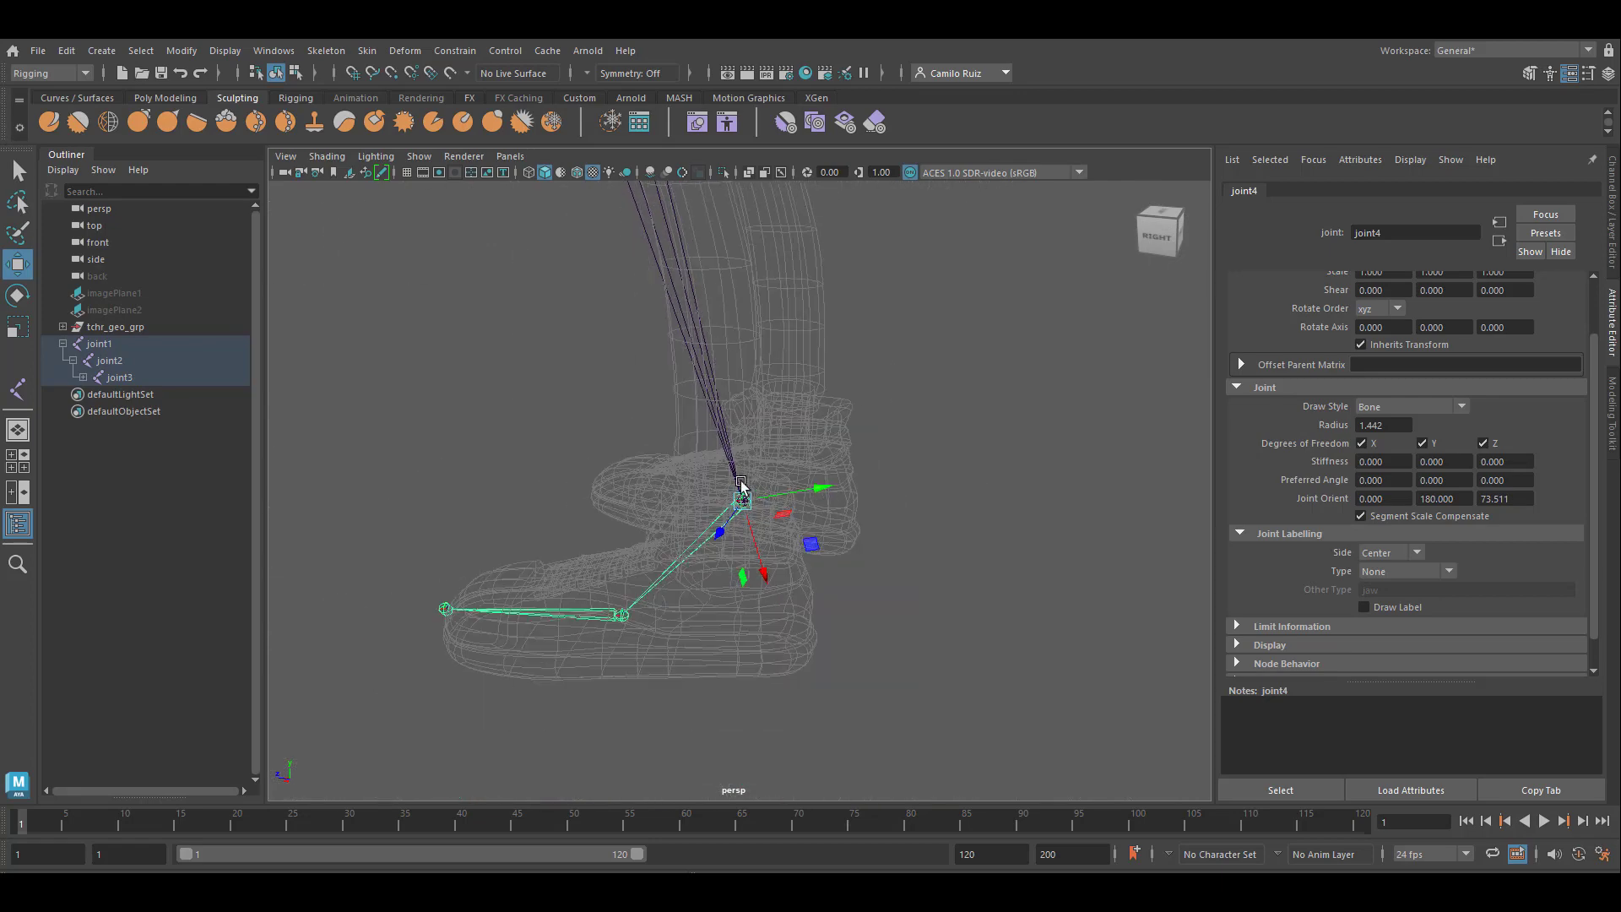
Select the root joint, joint1, and inspect the complete leg chain from hip to toe in perspective
{"action": "left_click", "coordinate": [63, 344]}
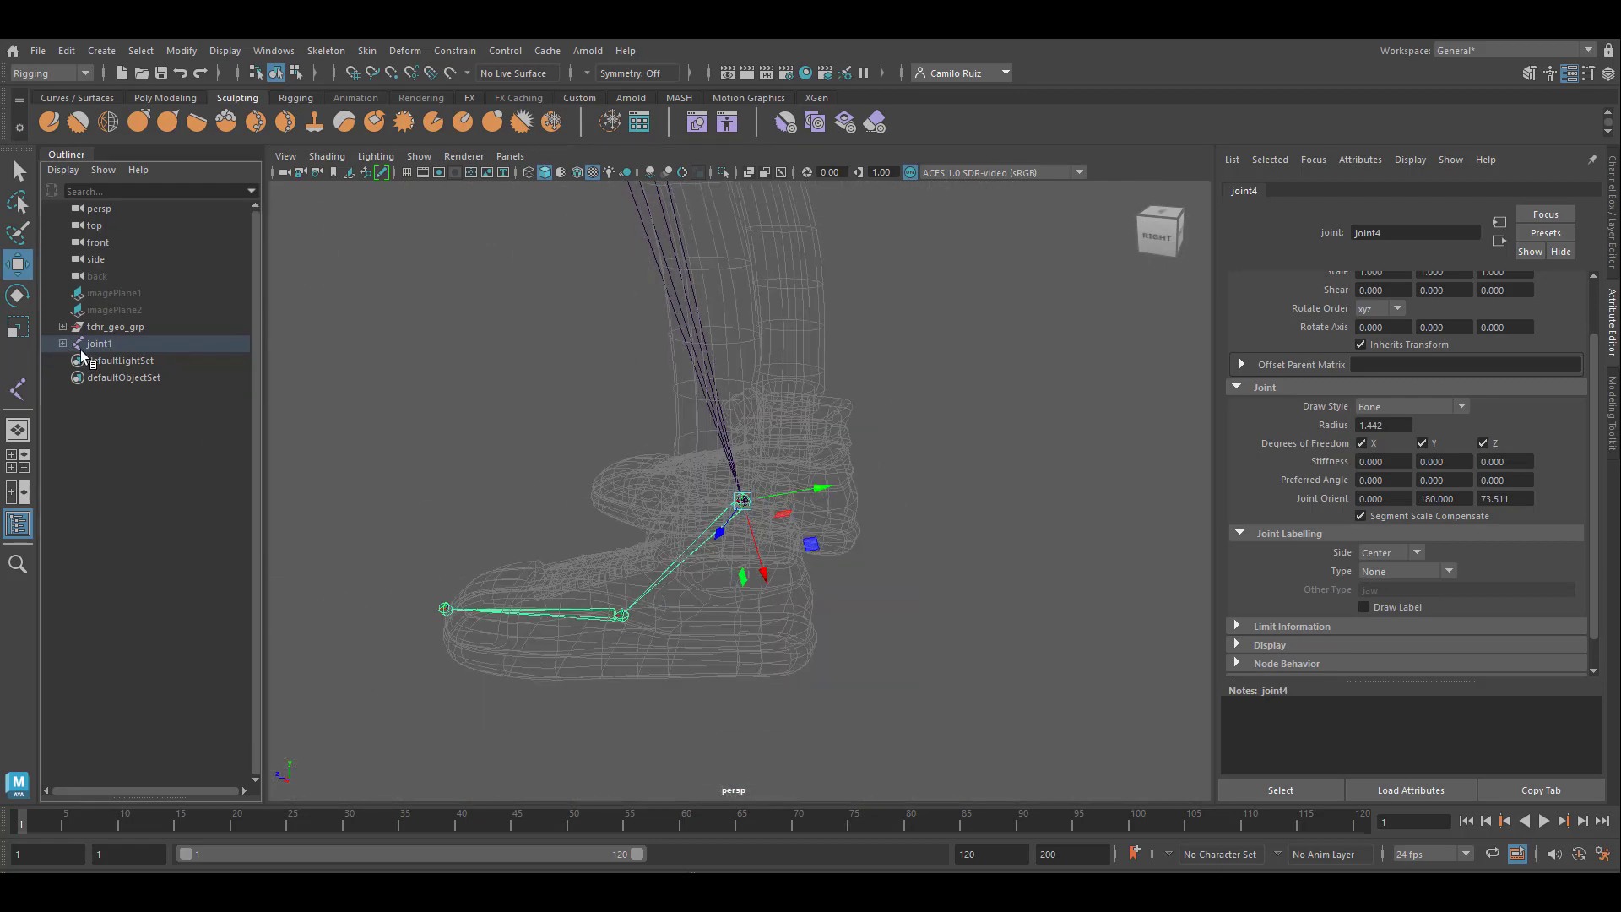
{"action": "left_click", "coordinate": [100, 345]}
{"action": "key", "text": "f"}
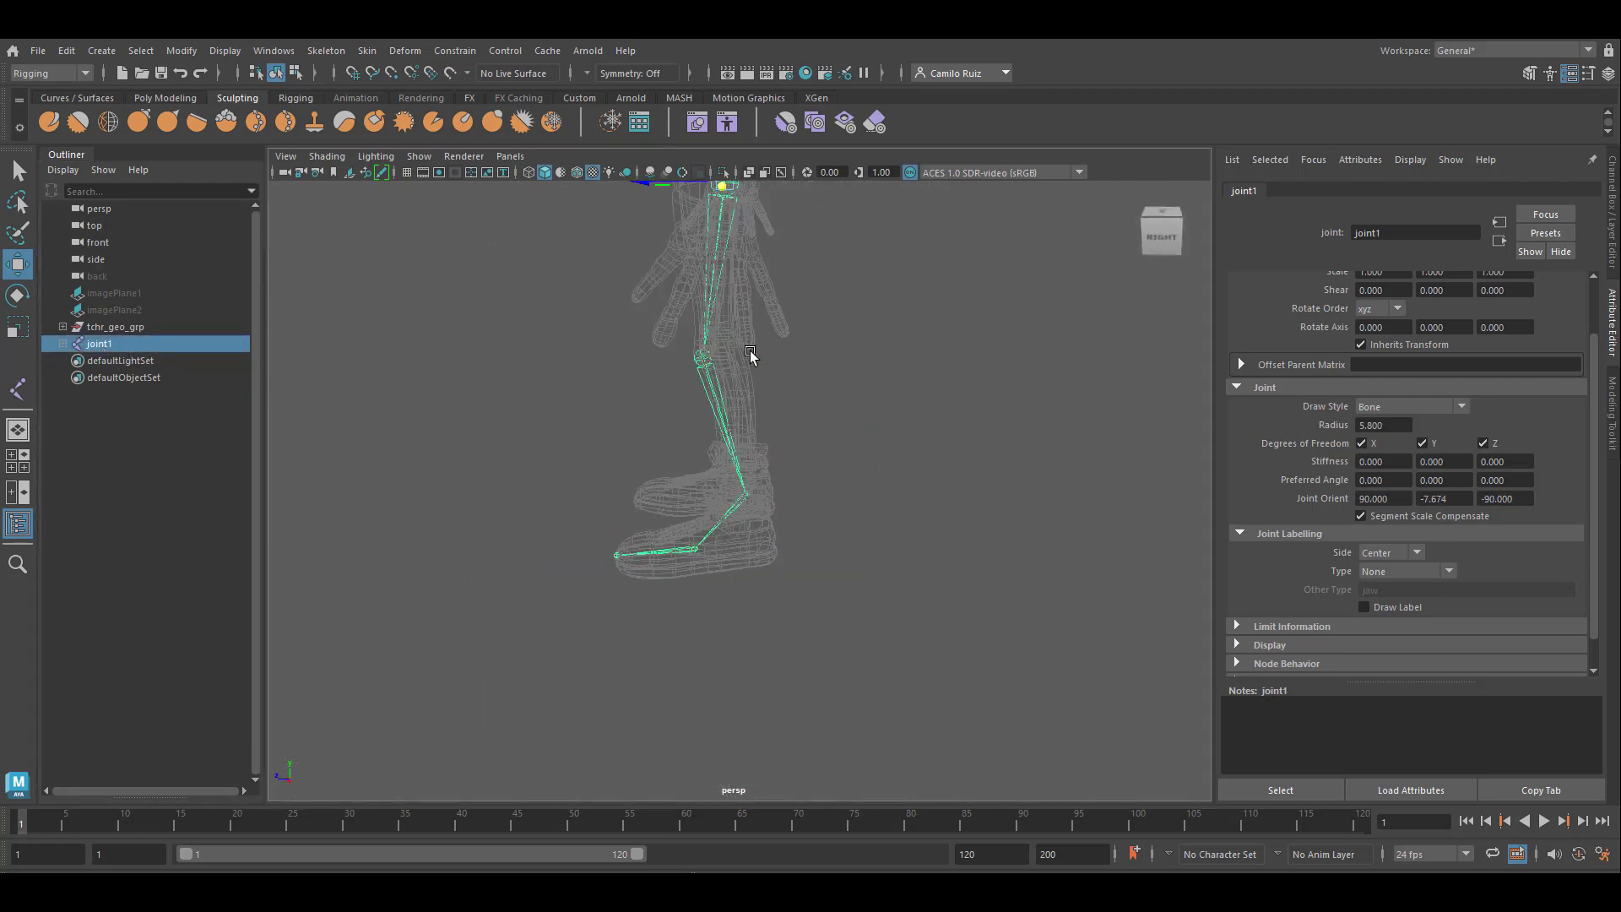
{"action": "middle_click_drag", "start_coordinate": [806, 461], "coordinate": [799, 500], "text": "alt"}
{"action": "left_click_drag", "start_coordinate": [798, 500], "coordinate": [854, 460], "text": "alt"}
{"action": "scroll", "coordinate": [794, 340], "scroll_direction": "up", "scroll_amount": 5}
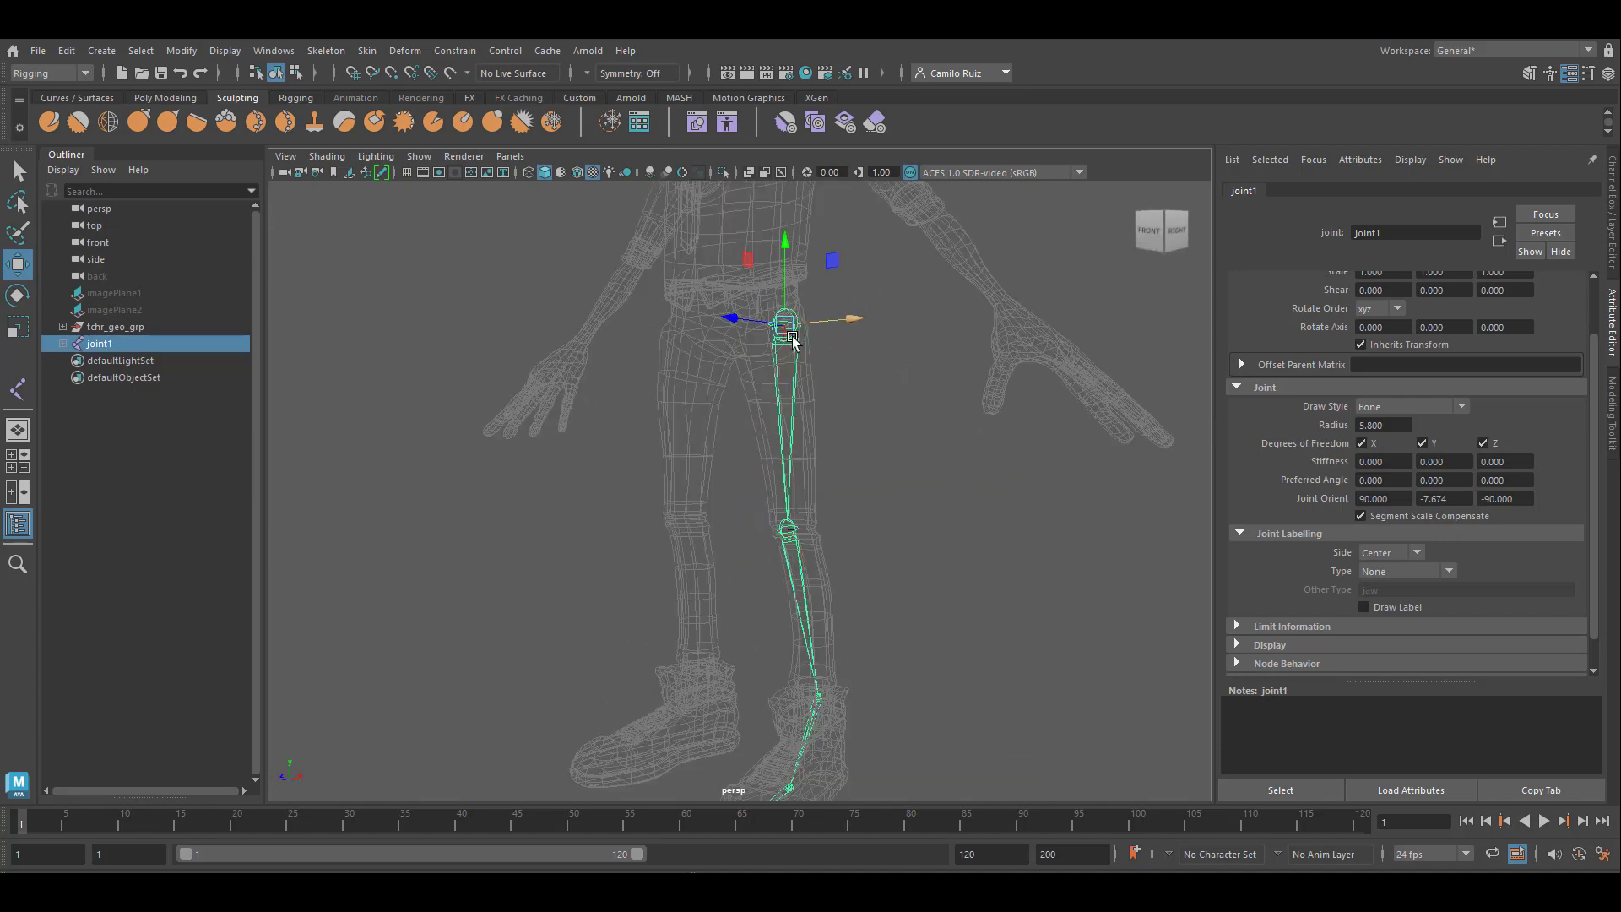
{"action": "middle_click_drag", "start_coordinate": [823, 442], "coordinate": [765, 315], "text": "alt"}
{"action": "scroll", "coordinate": [827, 415], "scroll_direction": "down", "scroll_amount": 5}
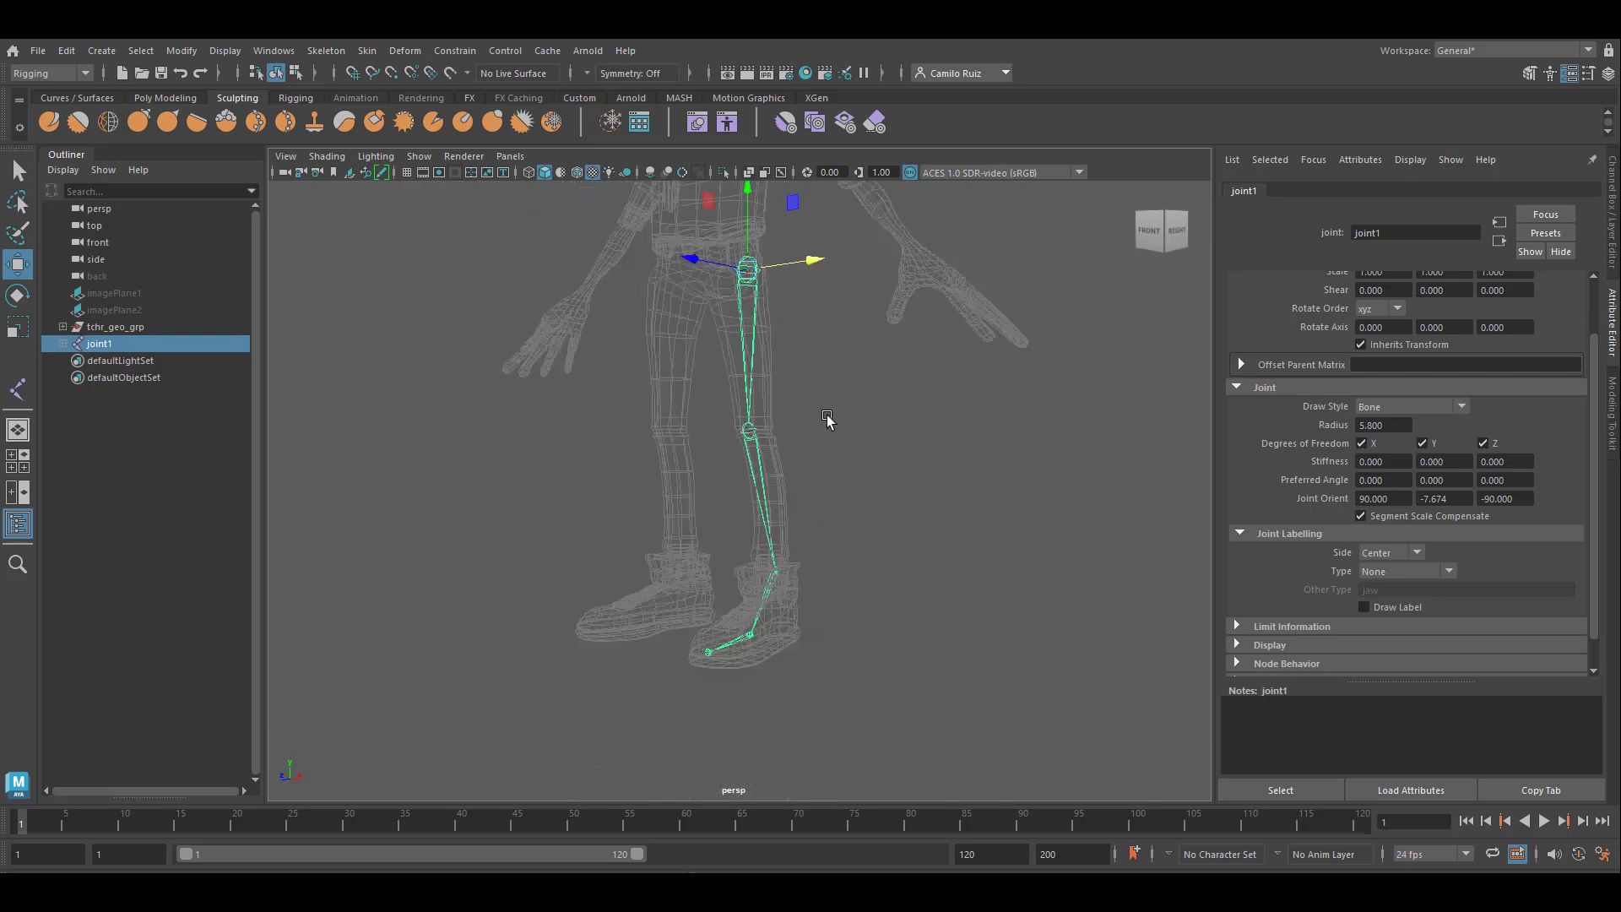
{"action": "middle_click_drag", "start_coordinate": [831, 430], "coordinate": [797, 487], "text": "alt"}
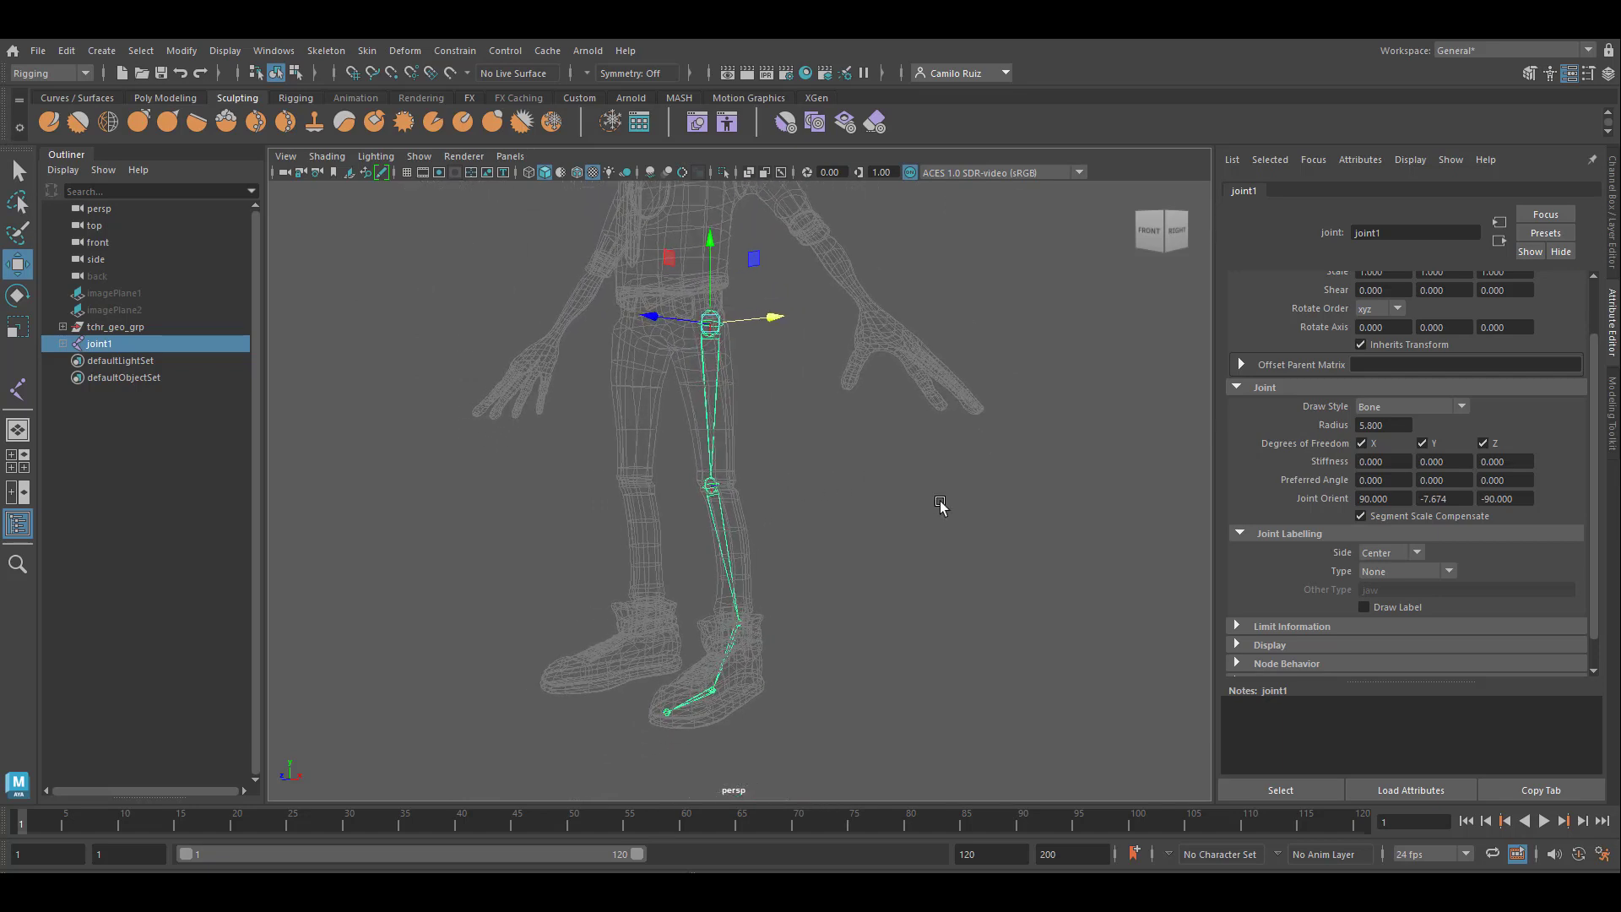